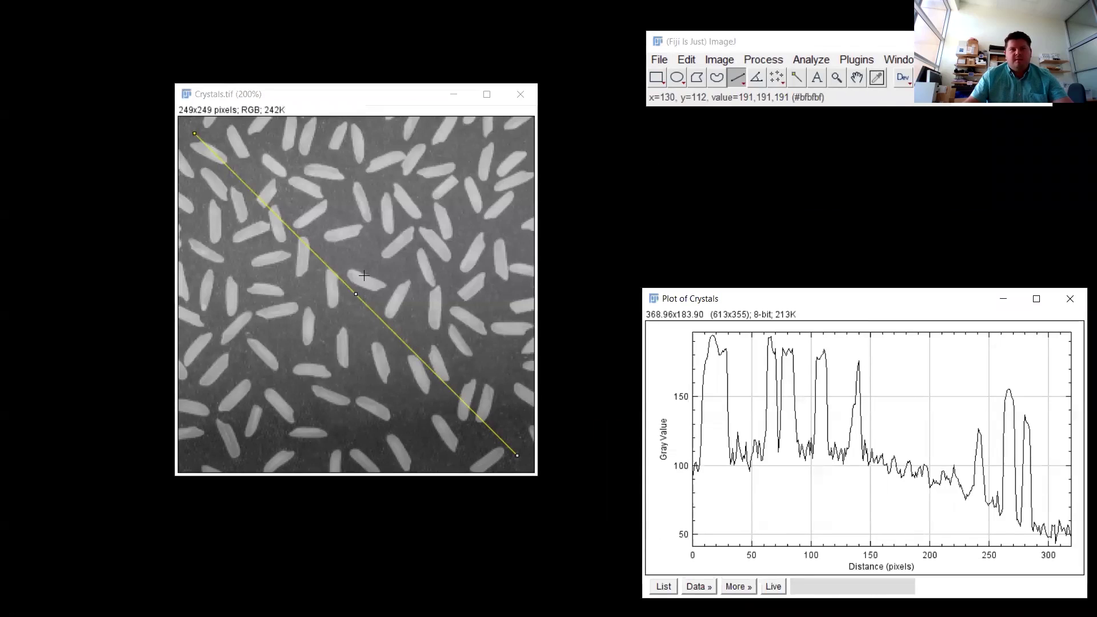
# - Measure the width of the crystal near the image centre with a short straight line and discard the results without saving
pyautogui.moveTo(365, 276)
pyautogui.mouseDown()
pyautogui.moveTo(357, 286)
pyautogui.moveTo(370, 273)
pyautogui.mouseUp()
pyautogui.scroll(4, 358, 282)
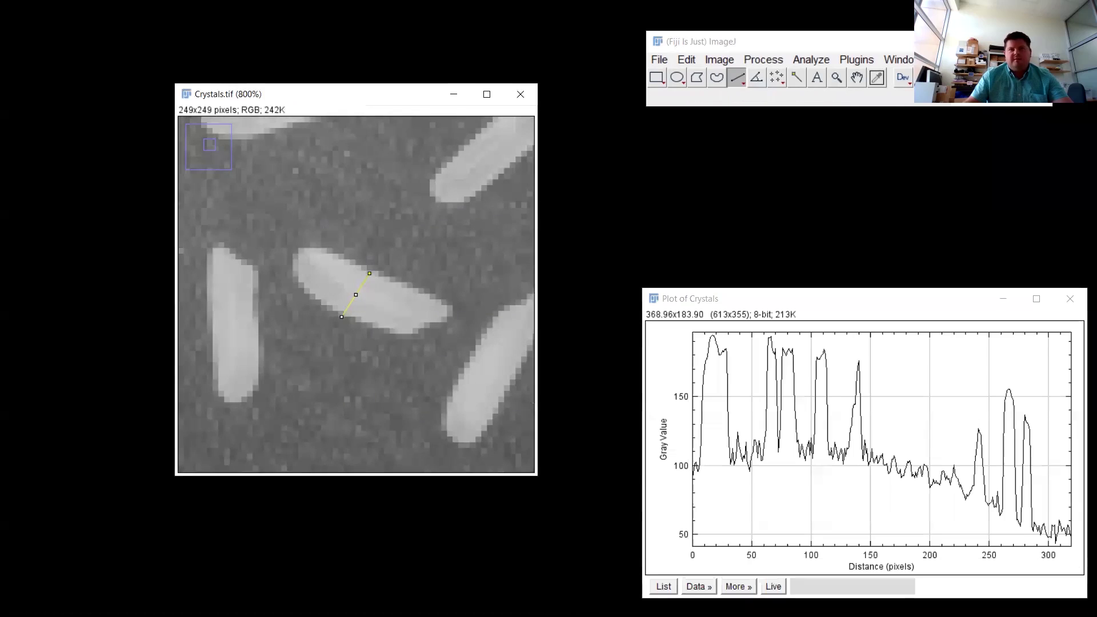
pyautogui.click(811, 59)
pyautogui.click(704, 35)
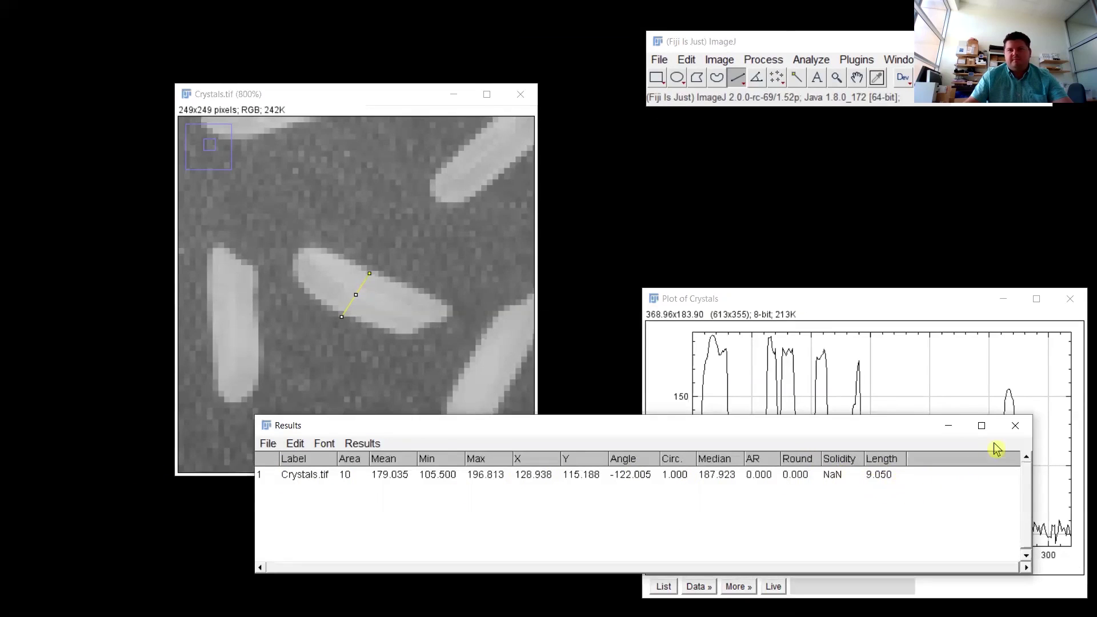
pyautogui.click(1017, 428)
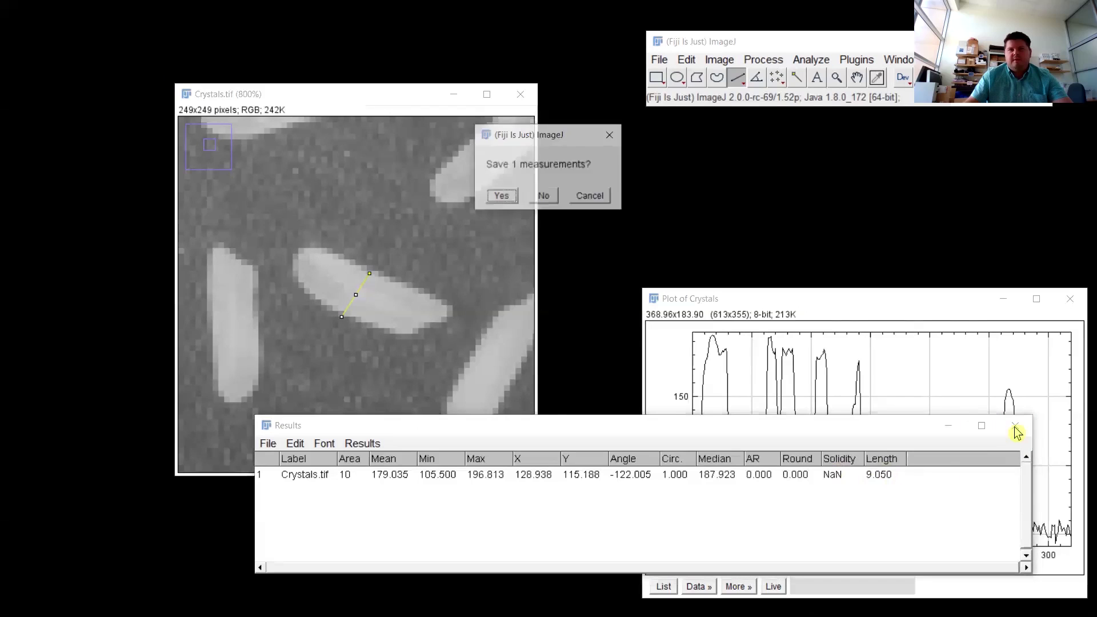
pyautogui.click(545, 196)
# - Close the old profile plot and draw a straight diagonal line about 319 pixels long across the whole crystals image
pyautogui.click(294, 100)
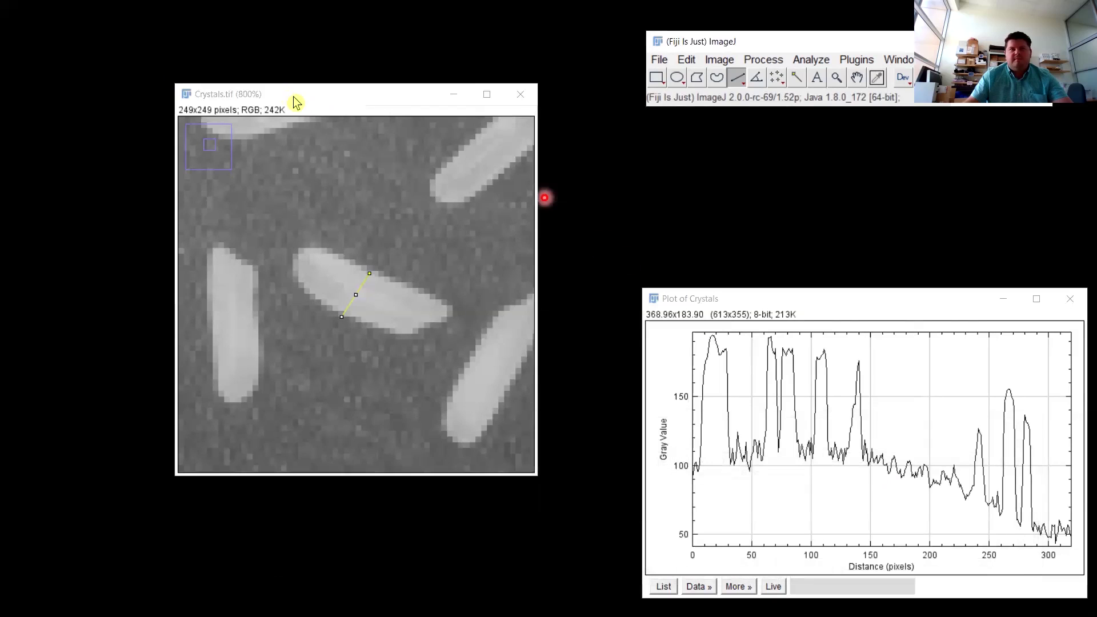
pyautogui.scroll(-5, 310, 224)
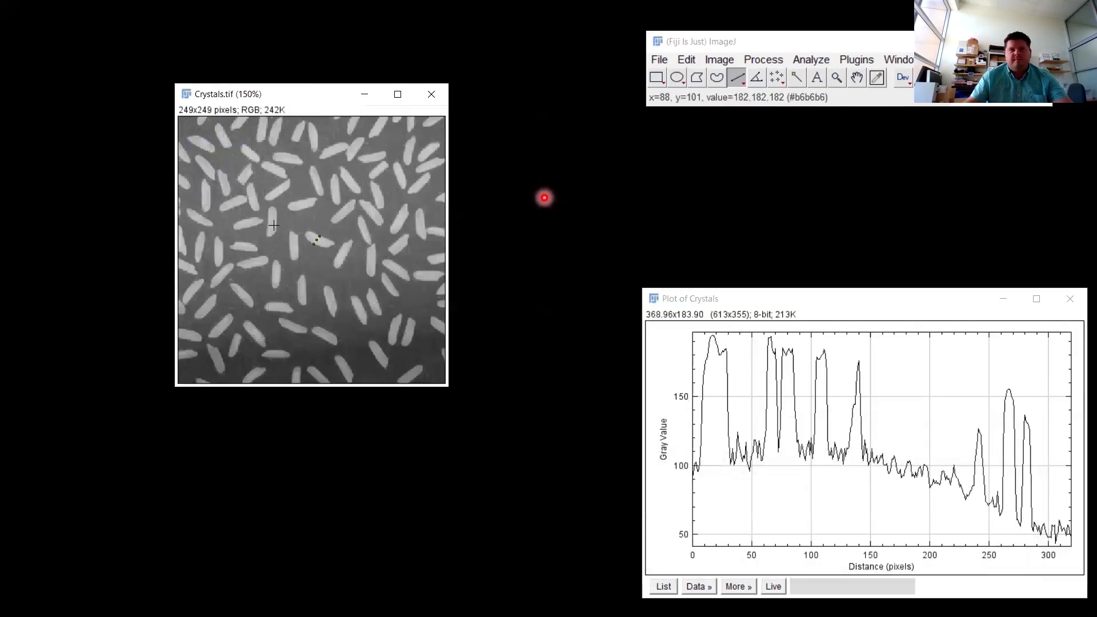
pyautogui.click(1070, 302)
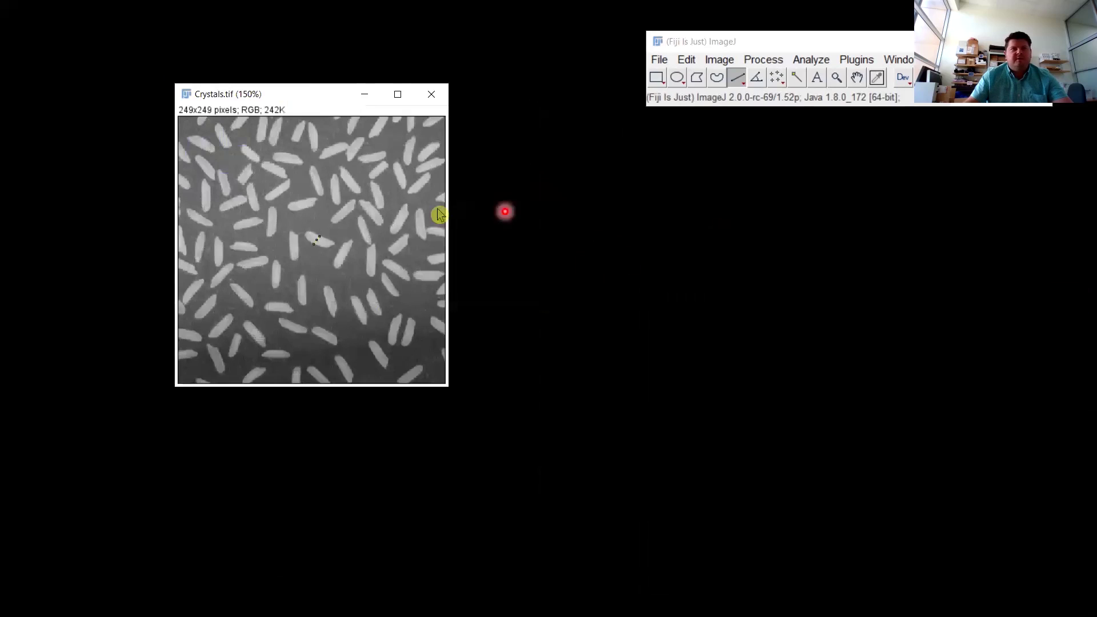
pyautogui.moveTo(193, 124); pyautogui.dragTo(429, 370)
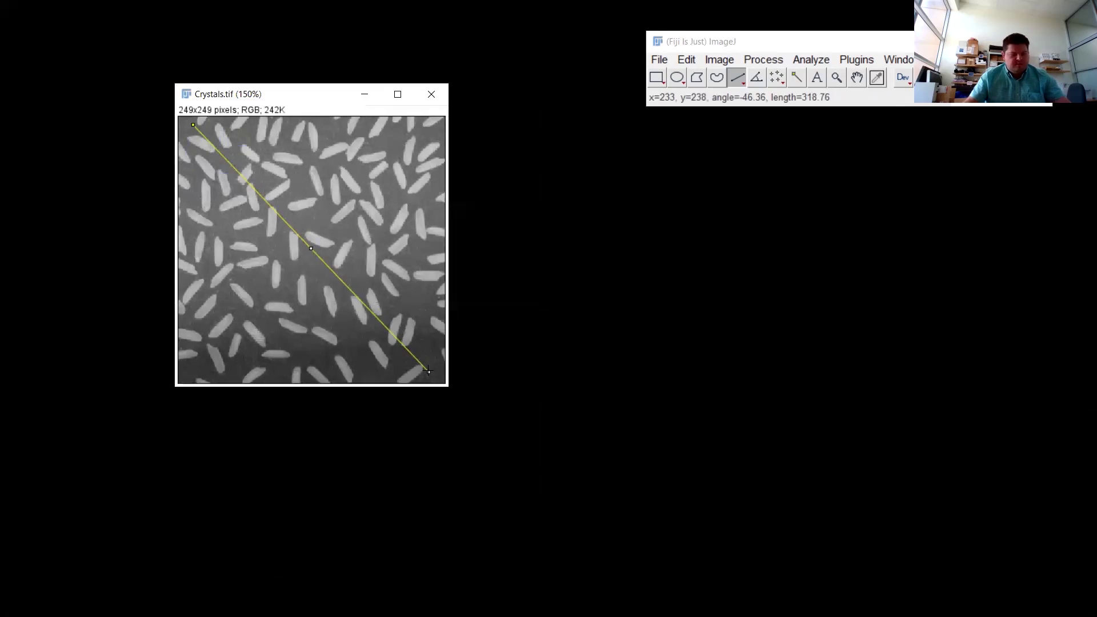
# - Plot the gray-value profile along the diagonal line and move the plot clear of the image
pyautogui.click(884, 61)
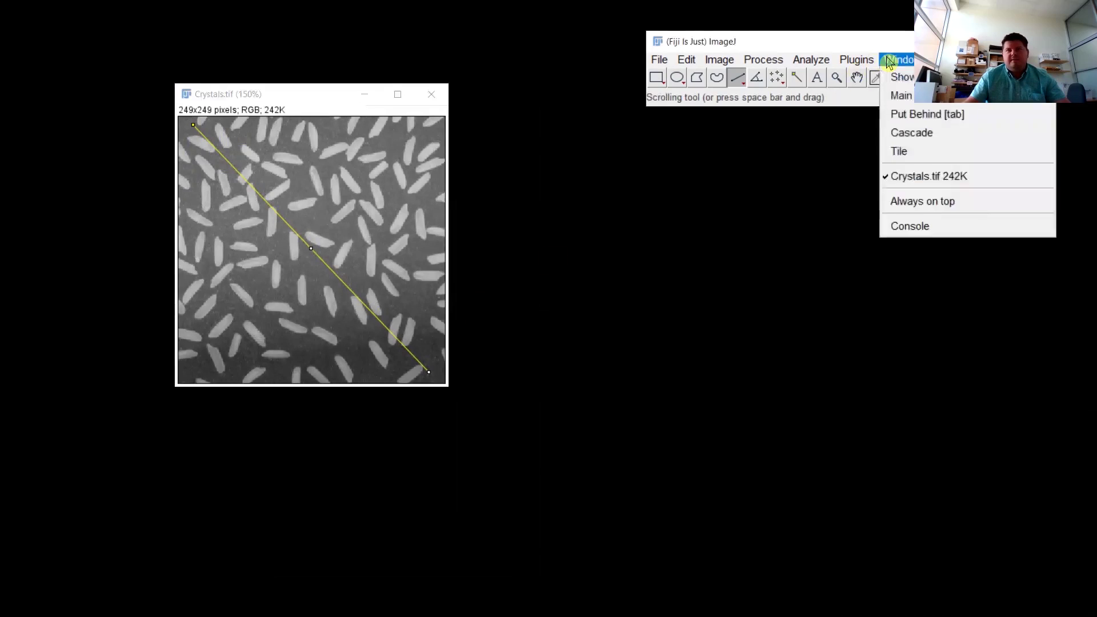
pyautogui.moveTo(857, 60)
pyautogui.click(801, 46)
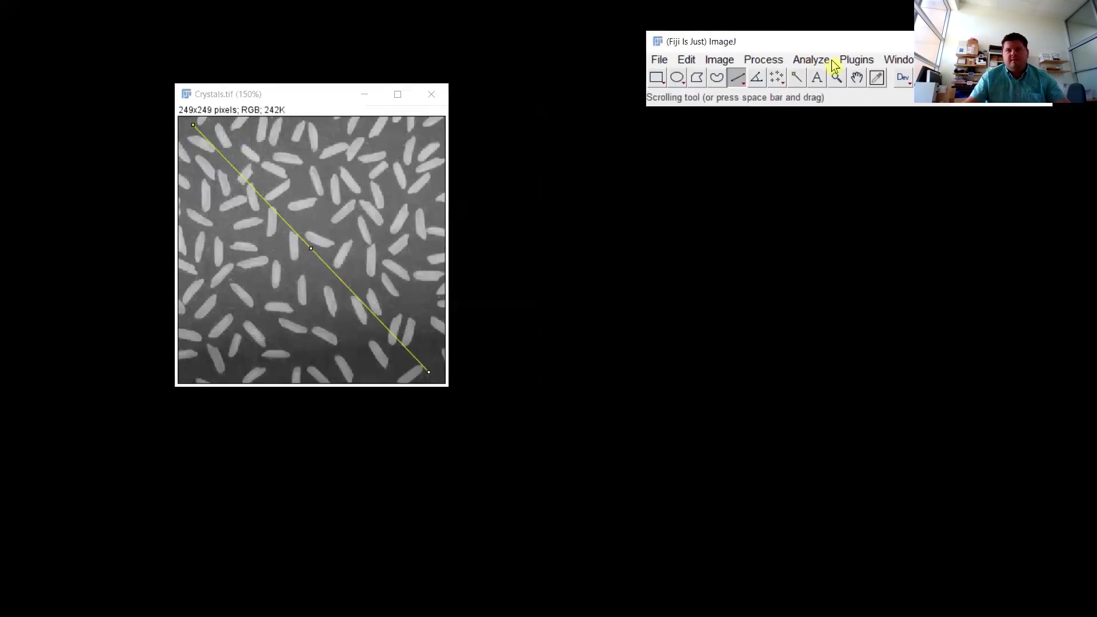
pyautogui.click(811, 60)
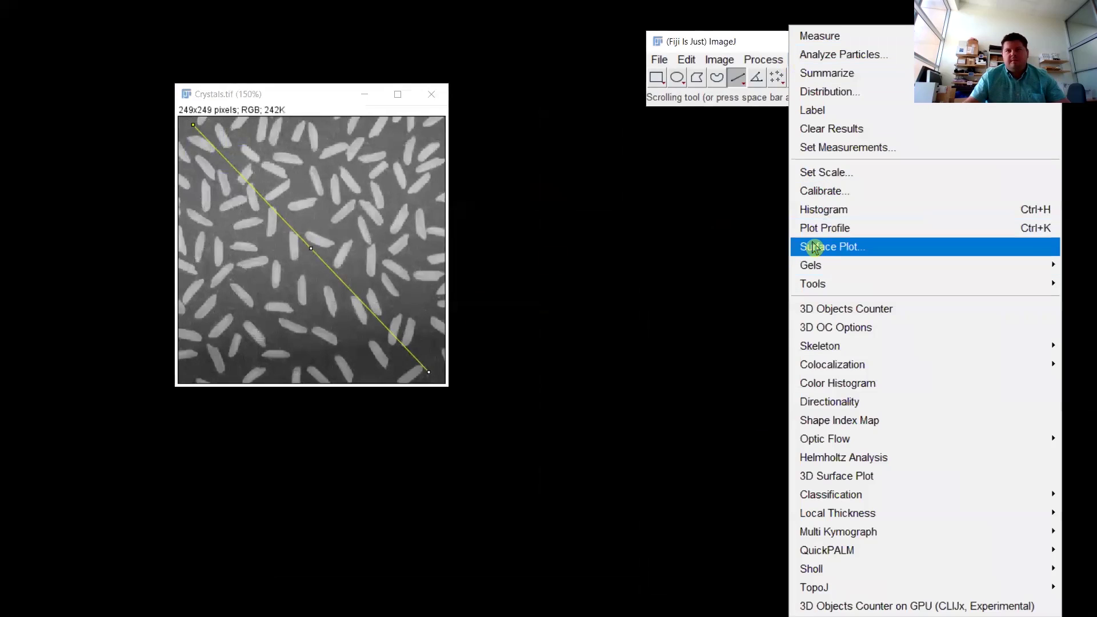
pyautogui.click(818, 228)
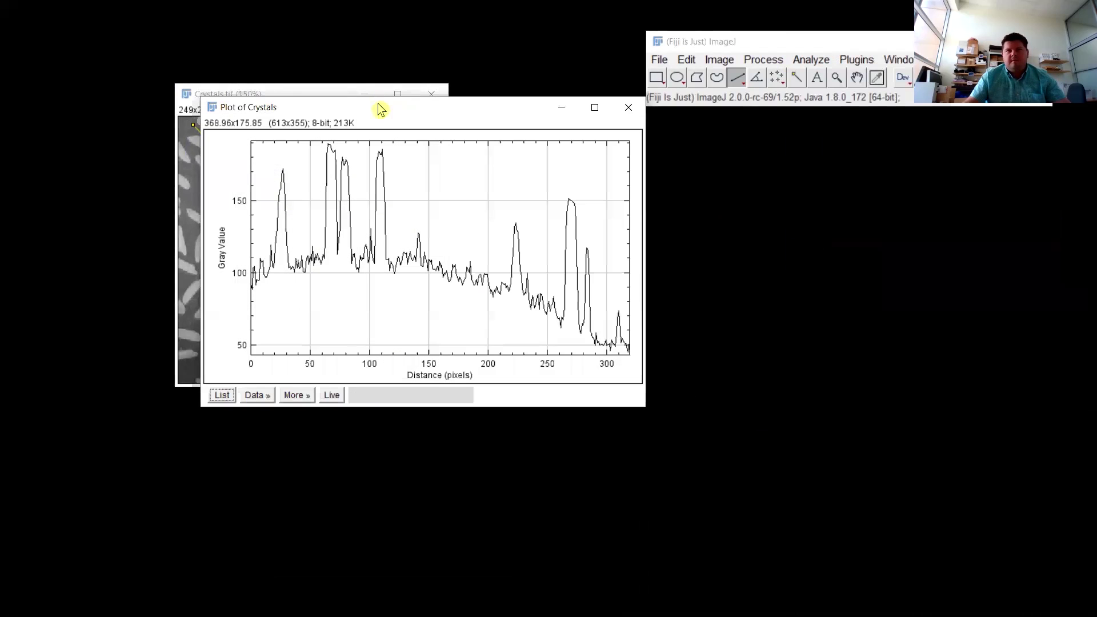
pyautogui.moveTo(389, 113); pyautogui.dragTo(757, 245)
# - Add the diagonal line to the ROI Manager and clear the selection from the crystals image
pyautogui.click(252, 95)
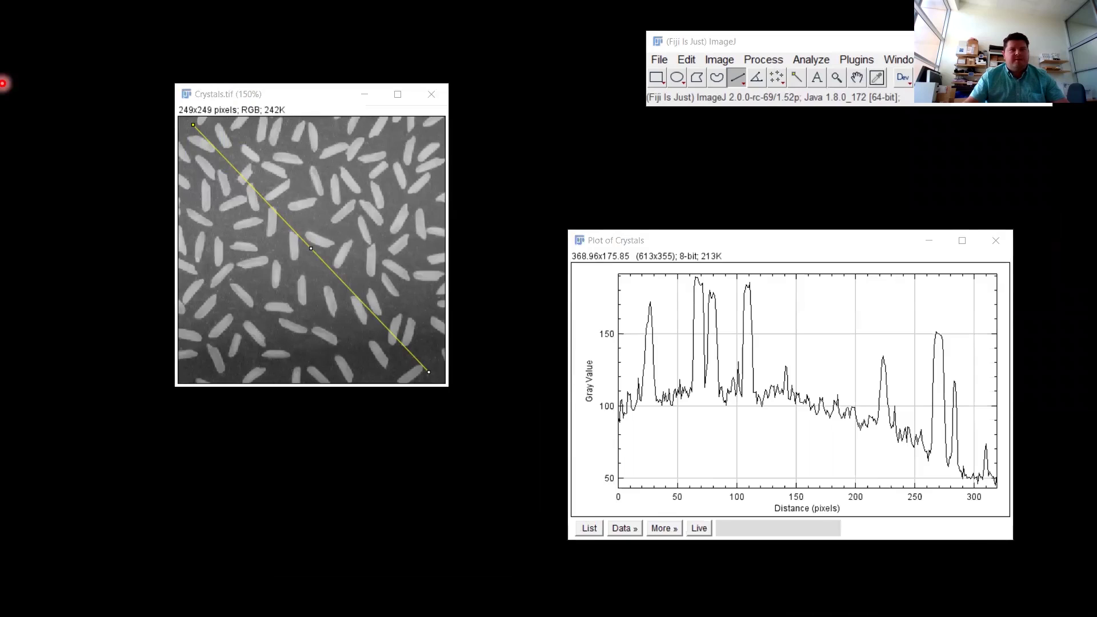
pyautogui.press('t')
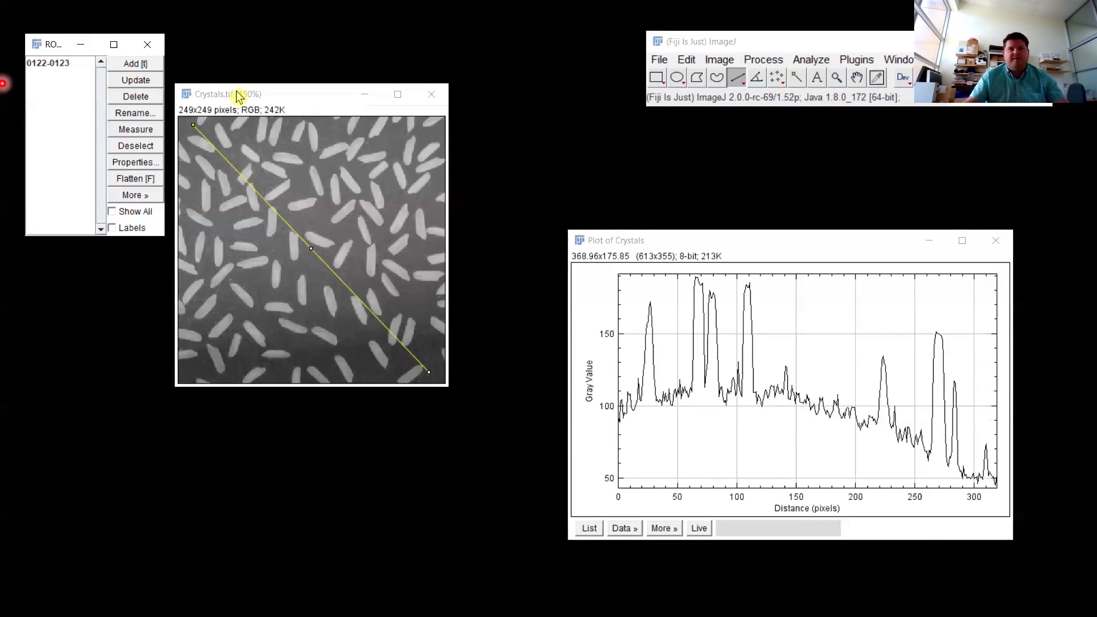
pyautogui.click(252, 125)
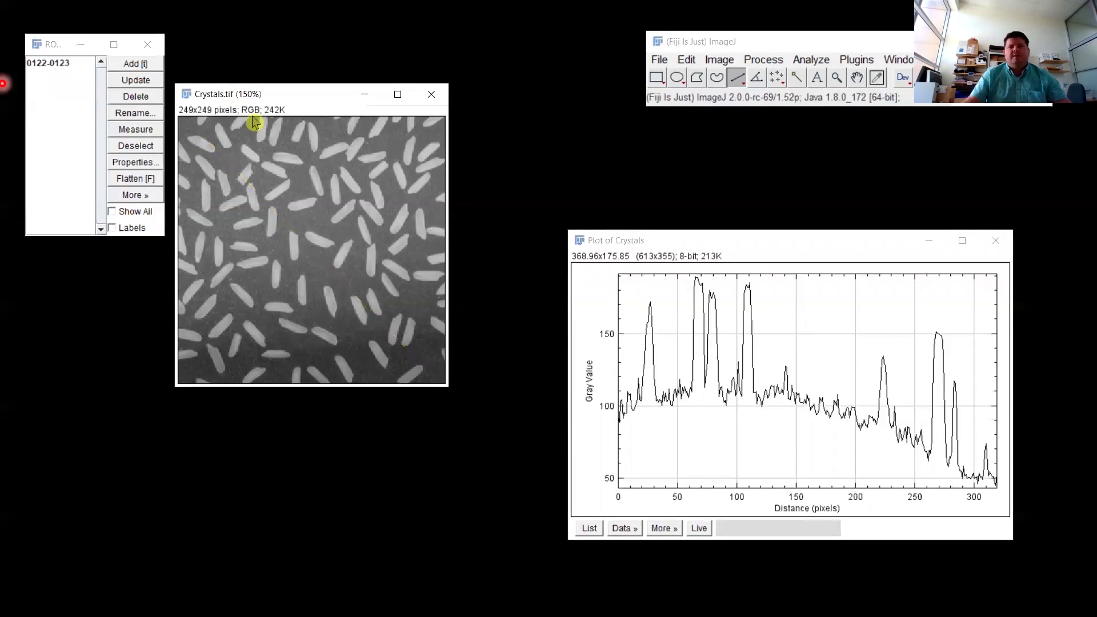
# - Subtract the background of the crystals image with a rolling ball radius of 15 pixels, previewing the effect
pyautogui.click(763, 61)
pyautogui.click(795, 325)
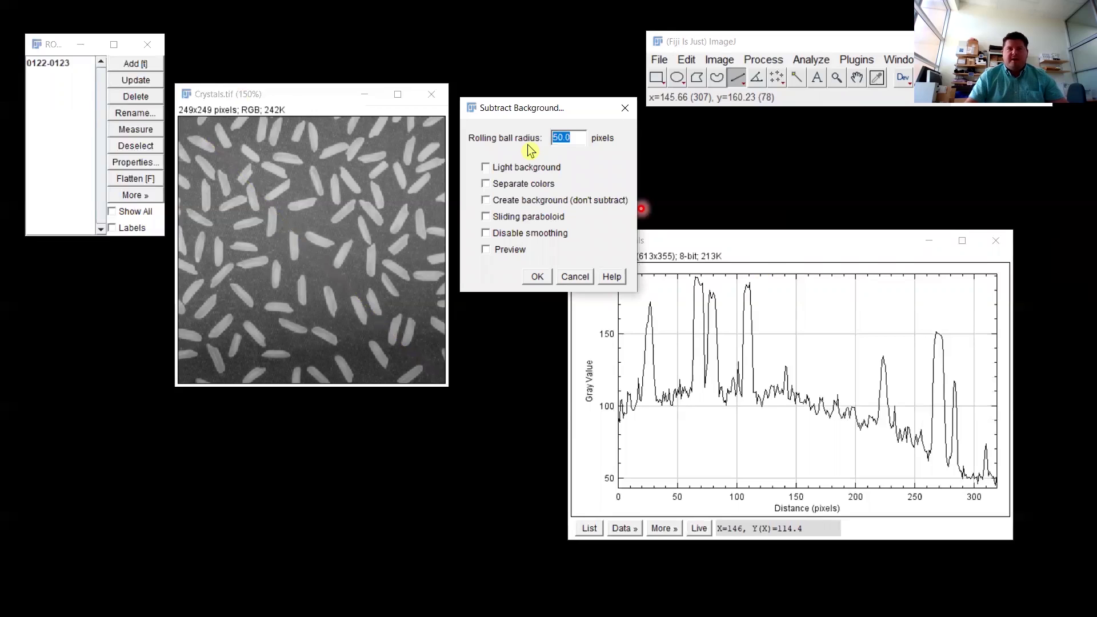
pyautogui.write('5')
pyautogui.press('BackSpace')
pyautogui.write('15')
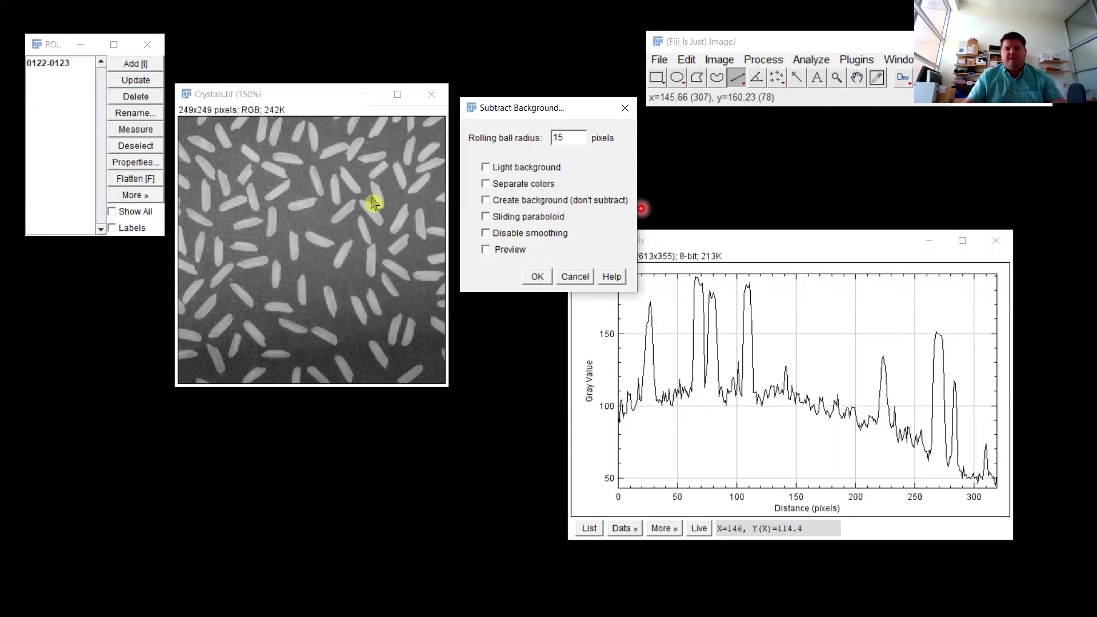
pyautogui.click(487, 250)
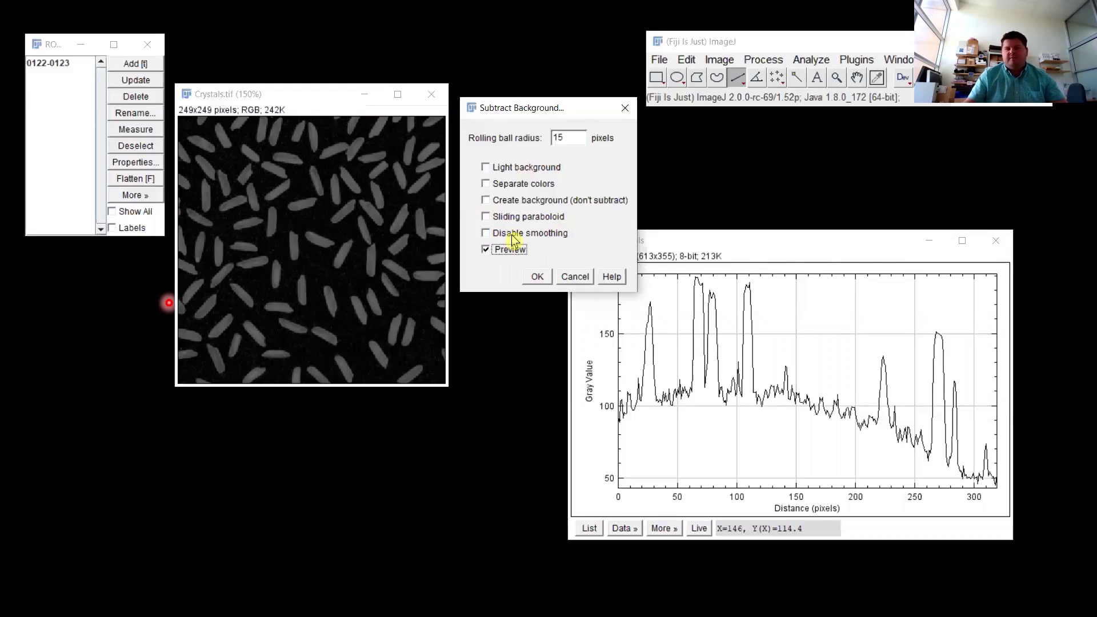
pyautogui.click(538, 278)
# - Restore the stored diagonal line on the background-subtracted image, plot its profile and move the plot beside the image
pyautogui.click(33, 64)
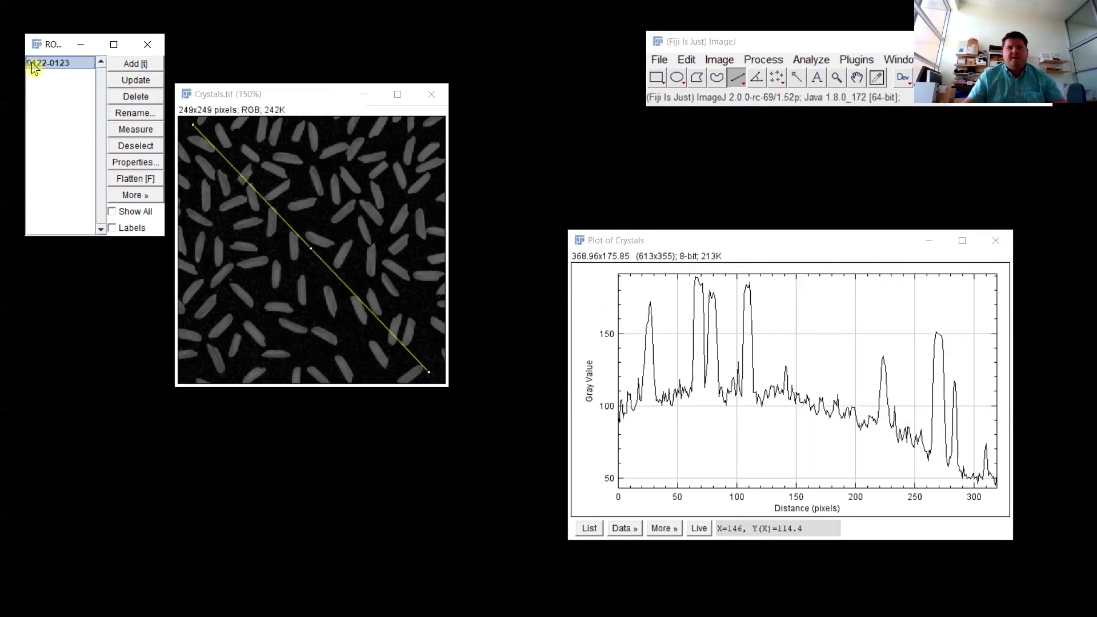
pyautogui.click(856, 60)
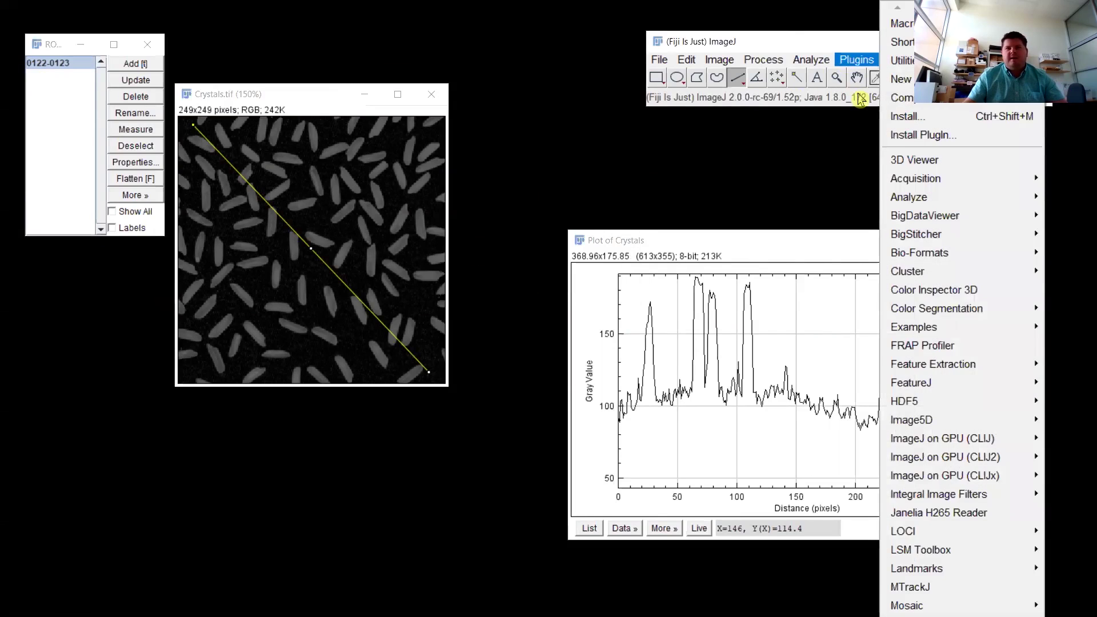
pyautogui.moveTo(812, 59)
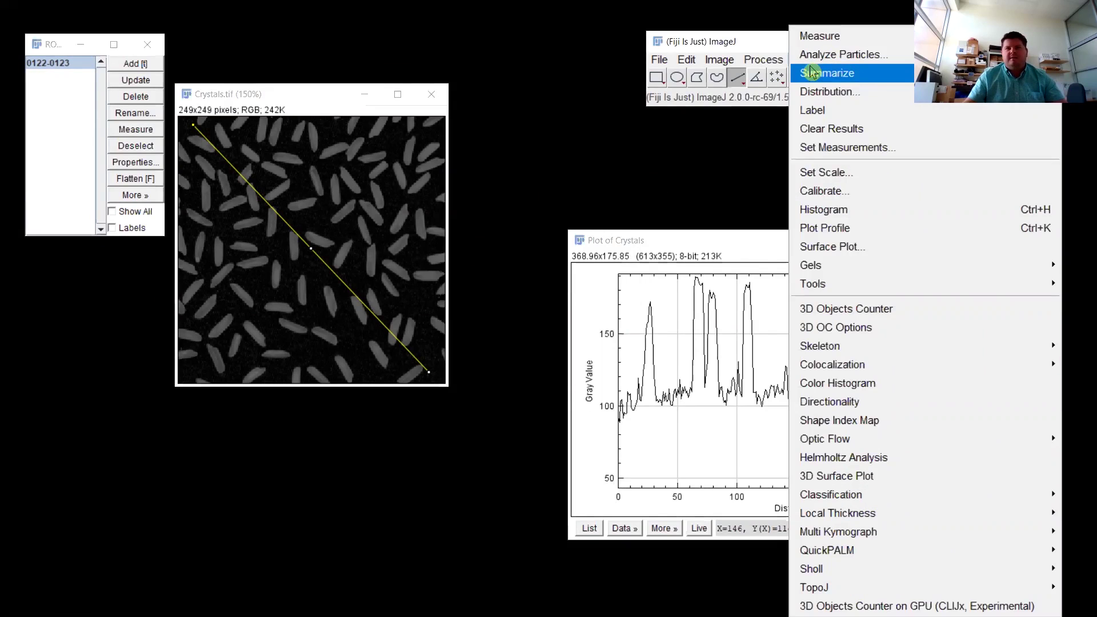
pyautogui.click(836, 229)
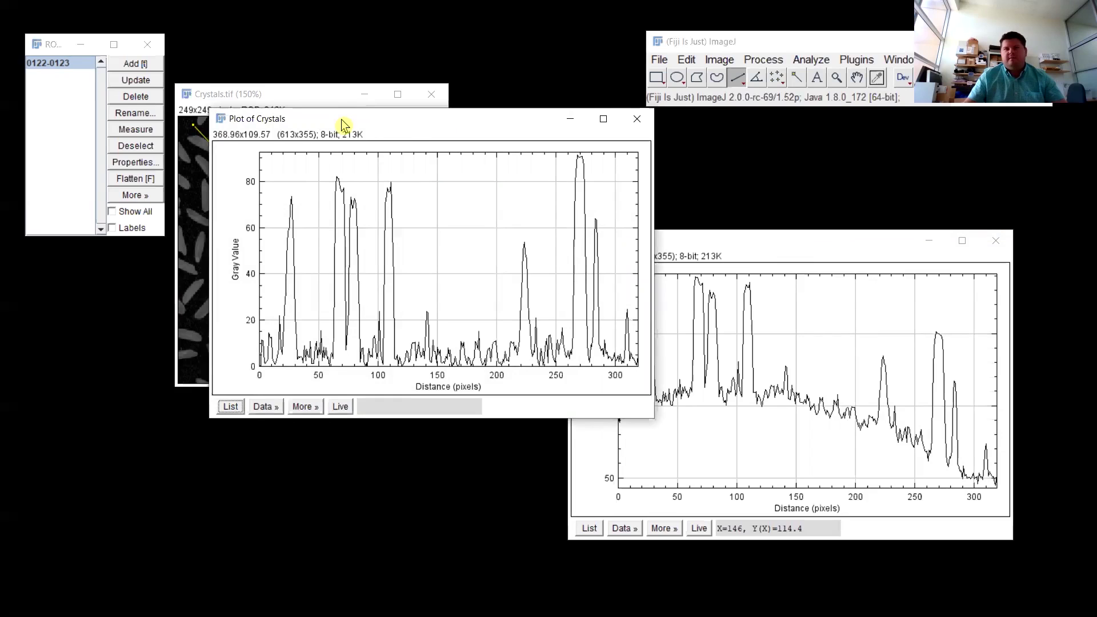
pyautogui.moveTo(343, 125); pyautogui.dragTo(703, 314)
# - Close both profile plots and the crystals image without saving the changes
pyautogui.click(997, 309)
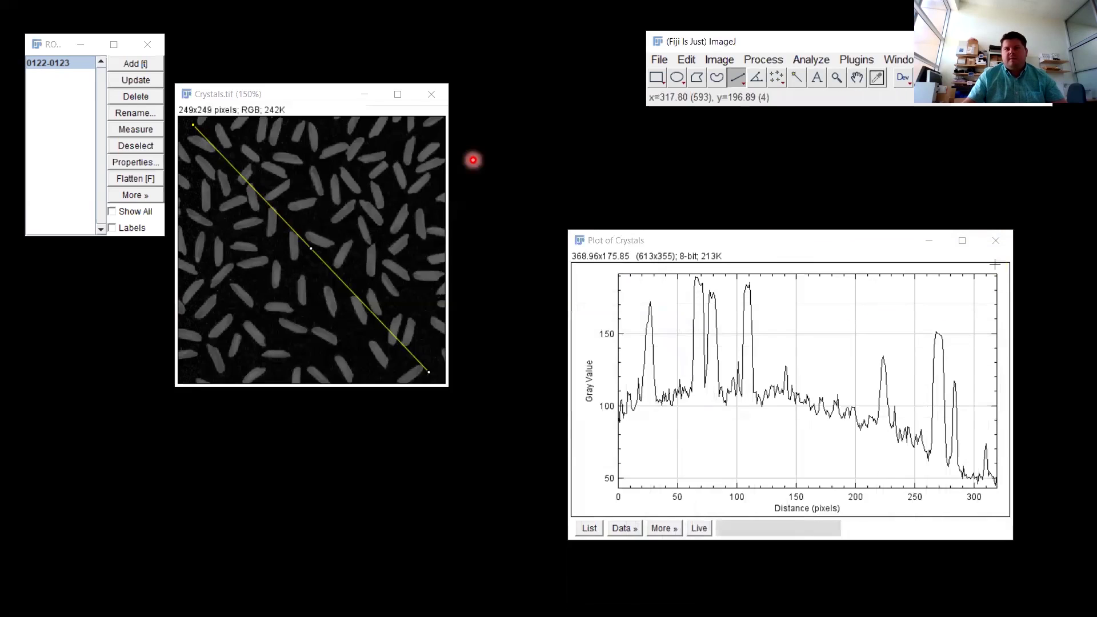
pyautogui.click(996, 242)
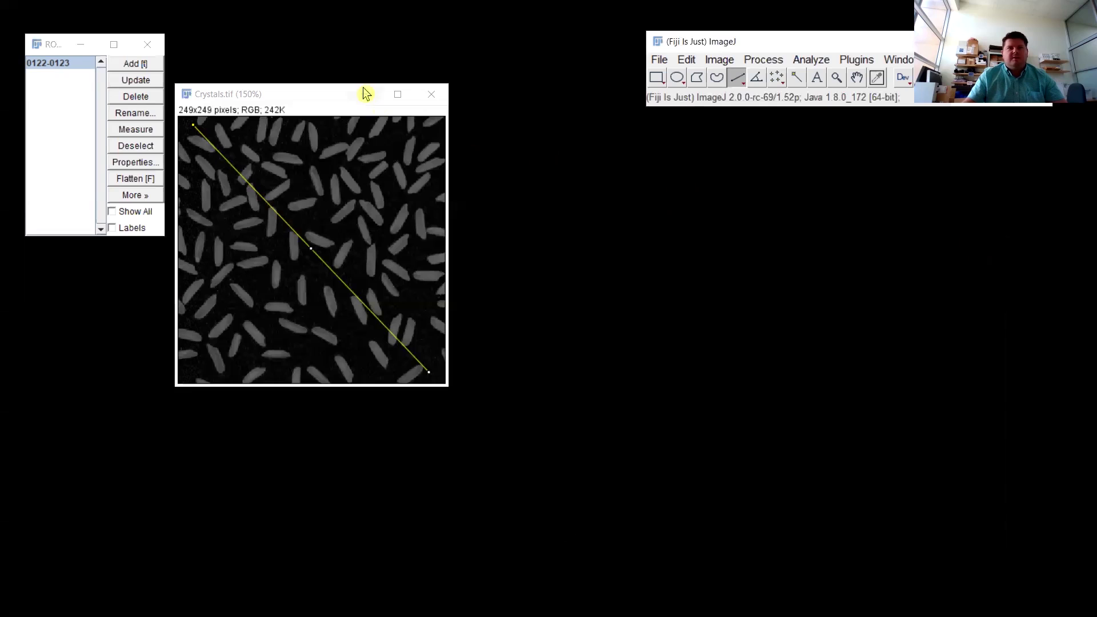
pyautogui.click(433, 95)
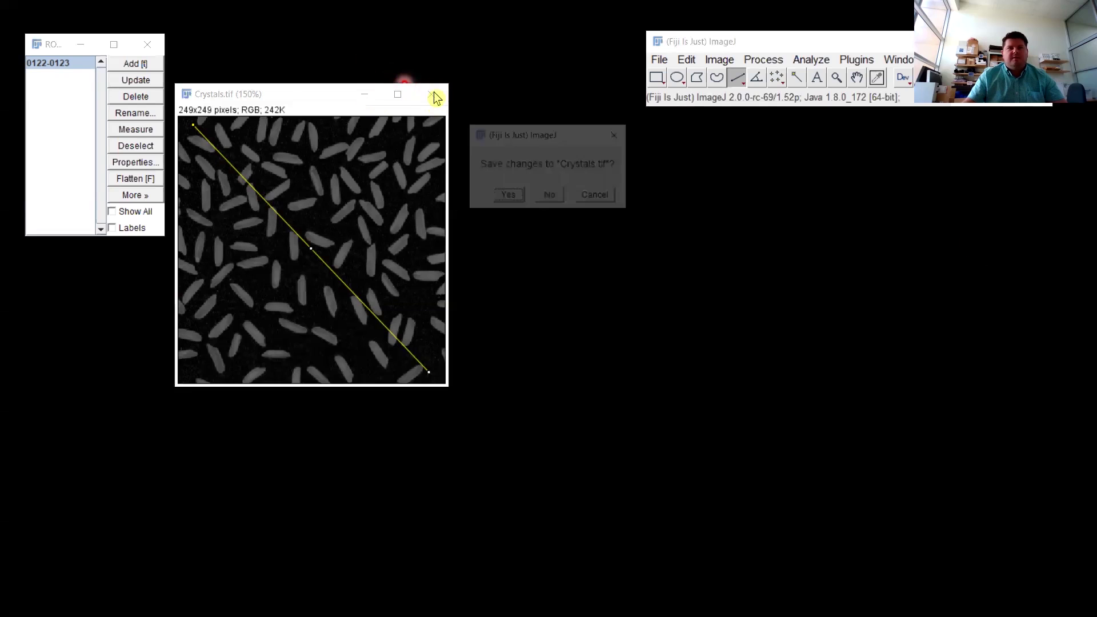
pyautogui.click(549, 197)
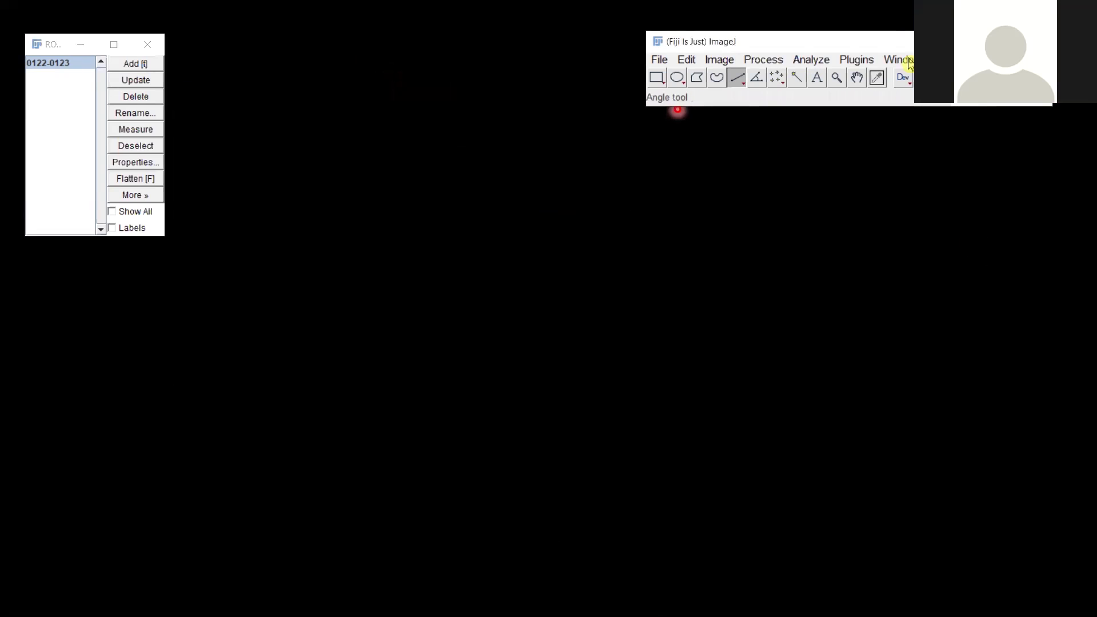
# - Open the Hyphy image from the Exercise1 Background subtraction files and move its window toward the middle of the screen
pyautogui.click(943, 77)
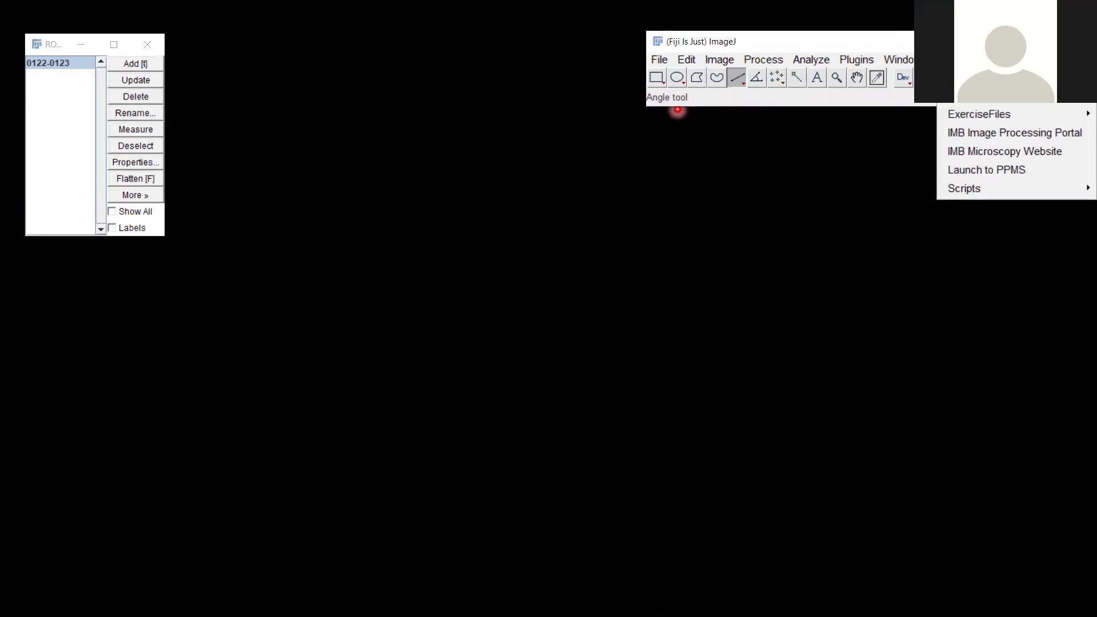
pyautogui.moveTo(989, 113)
pyautogui.moveTo(919, 114)
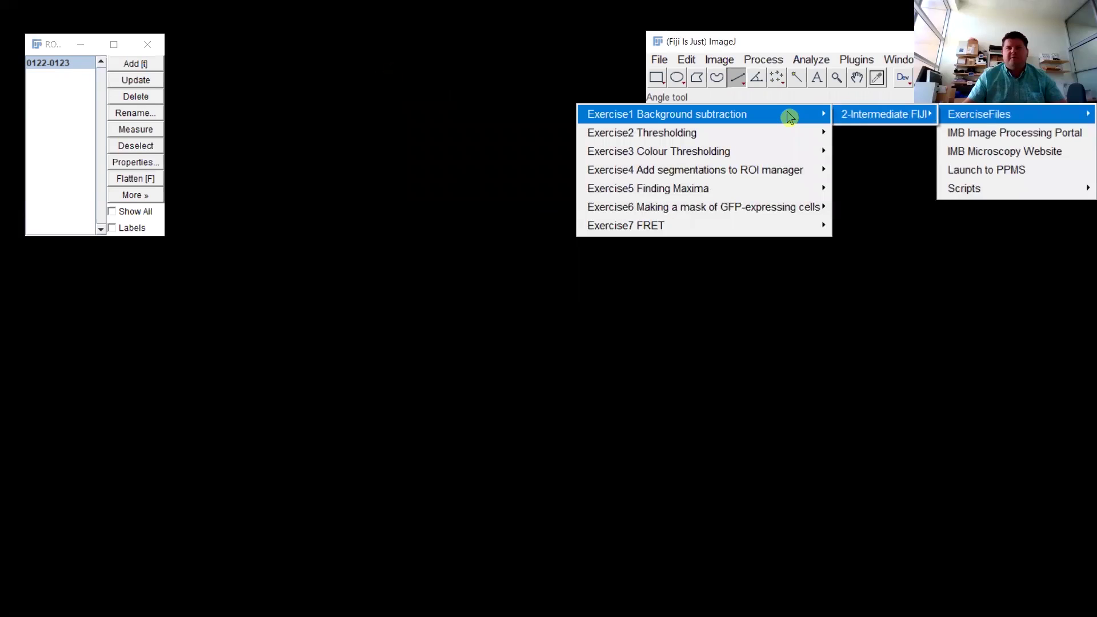
pyautogui.moveTo(789, 114)
pyautogui.click(859, 132)
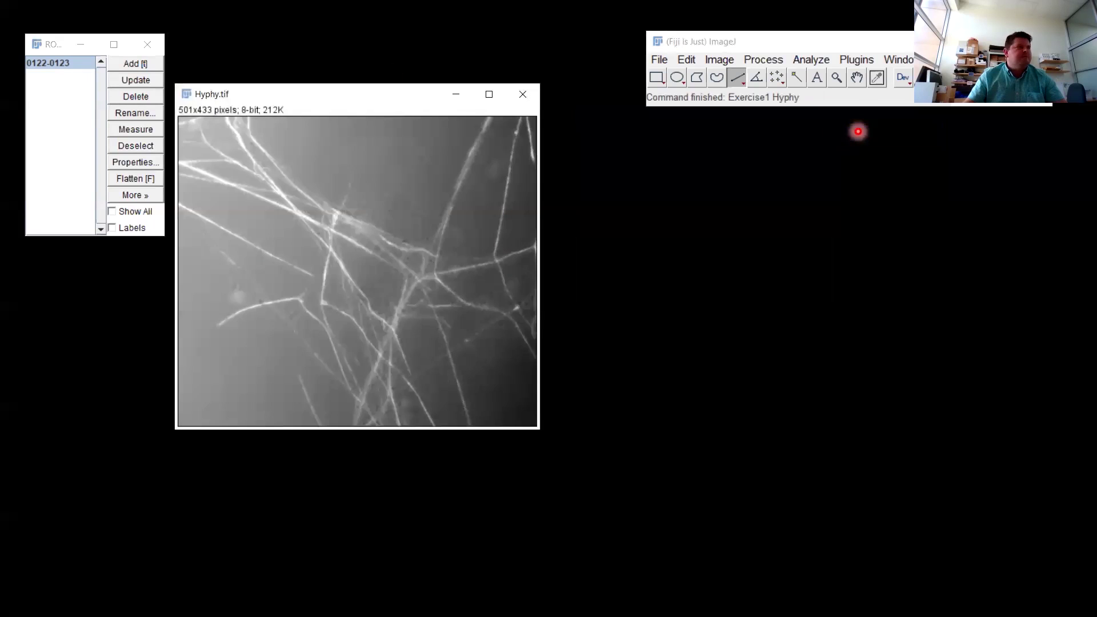
pyautogui.moveTo(360, 100); pyautogui.dragTo(433, 112)
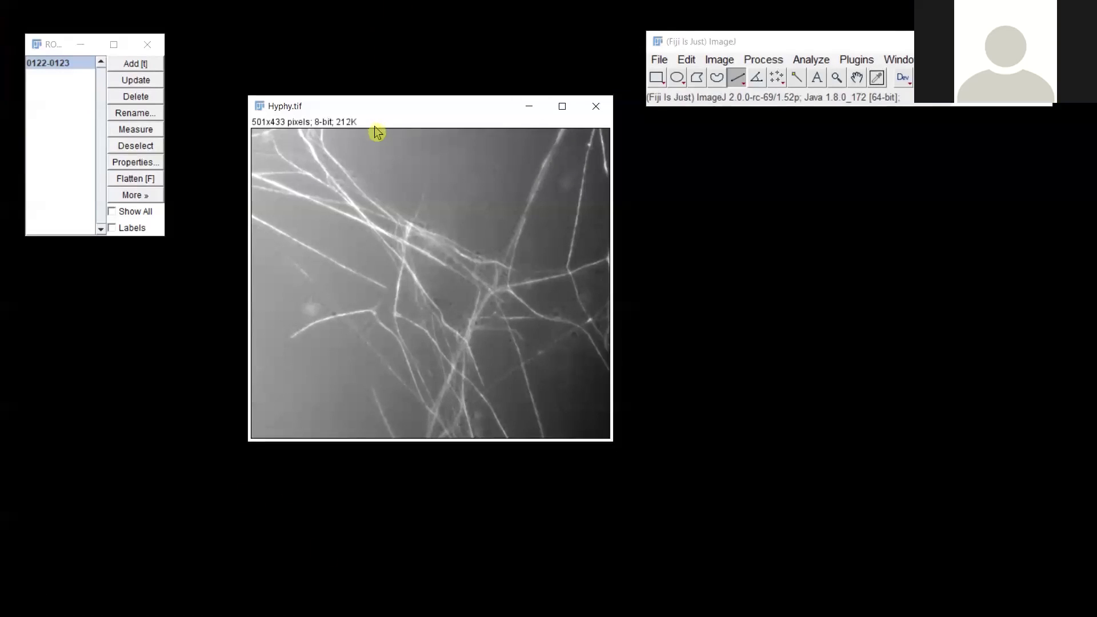
pyautogui.moveTo(380, 108); pyautogui.dragTo(466, 154)
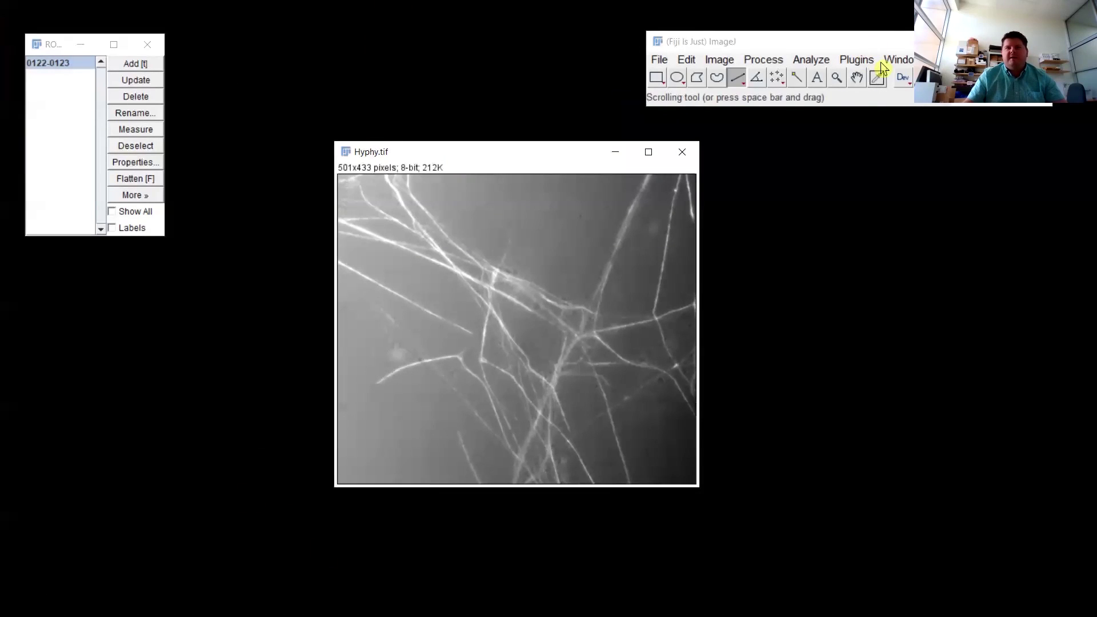
# - Measure the width of a hypha in the upper part of the Hyphy image with a short straight line across it
pyautogui.click(831, 60)
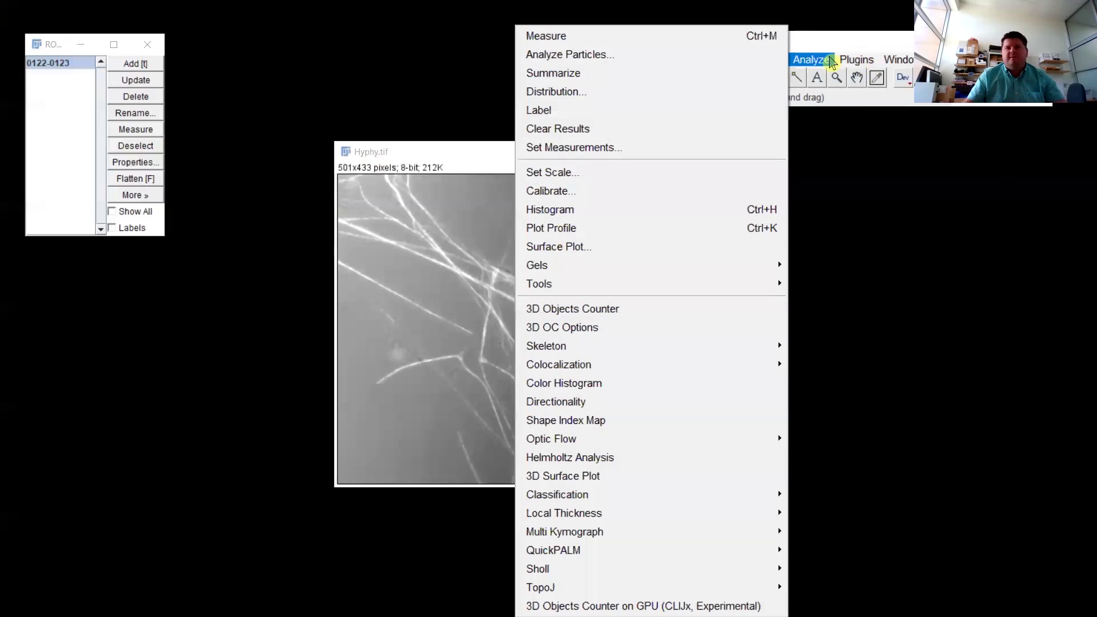
pyautogui.click(832, 61)
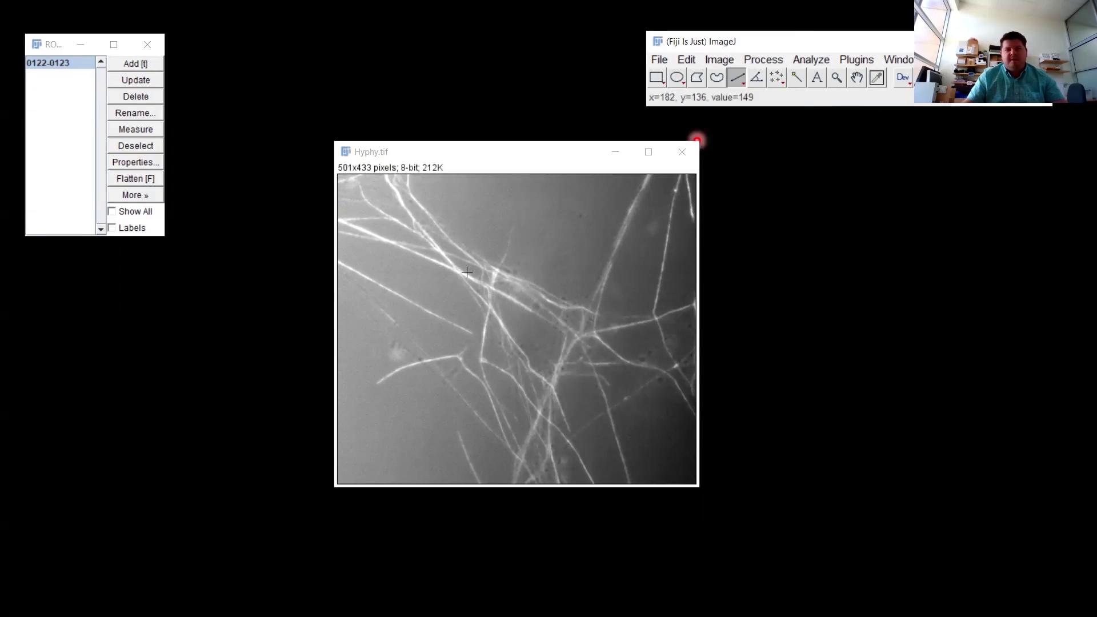
pyautogui.scroll(5, 465, 269)
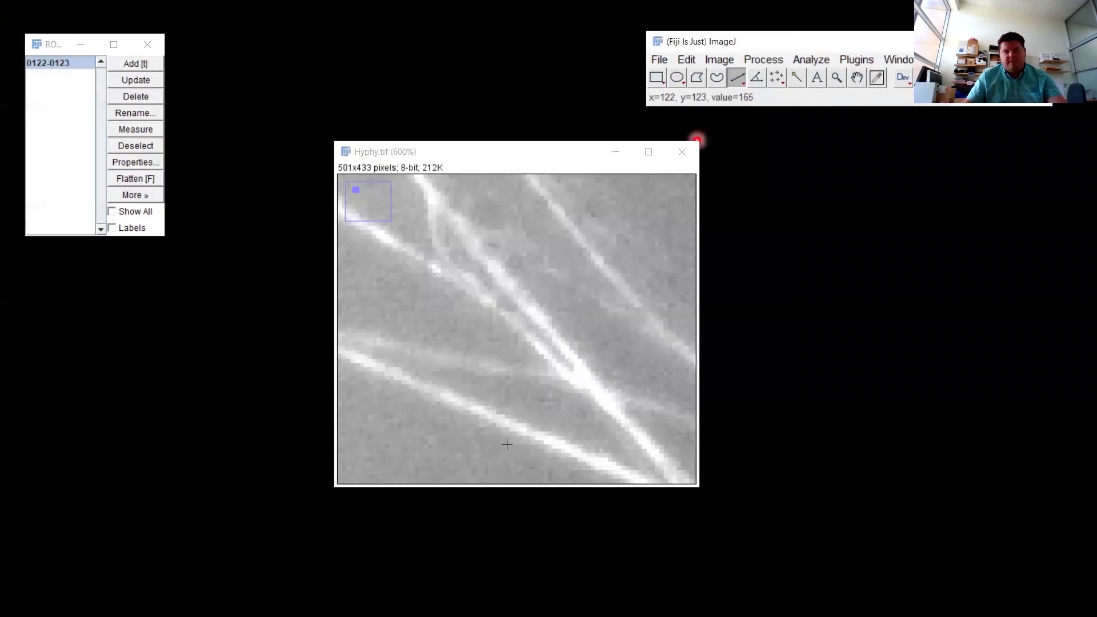
pyautogui.moveTo(532, 429); pyautogui.dragTo(526, 438)
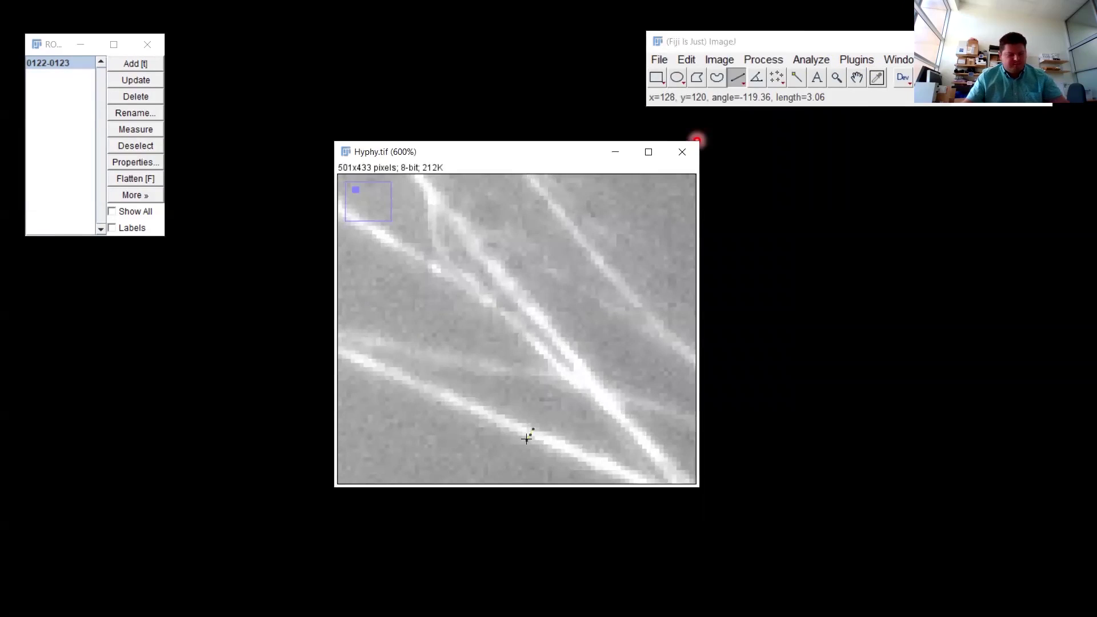
pyautogui.hotkey('ctrl', 'm')
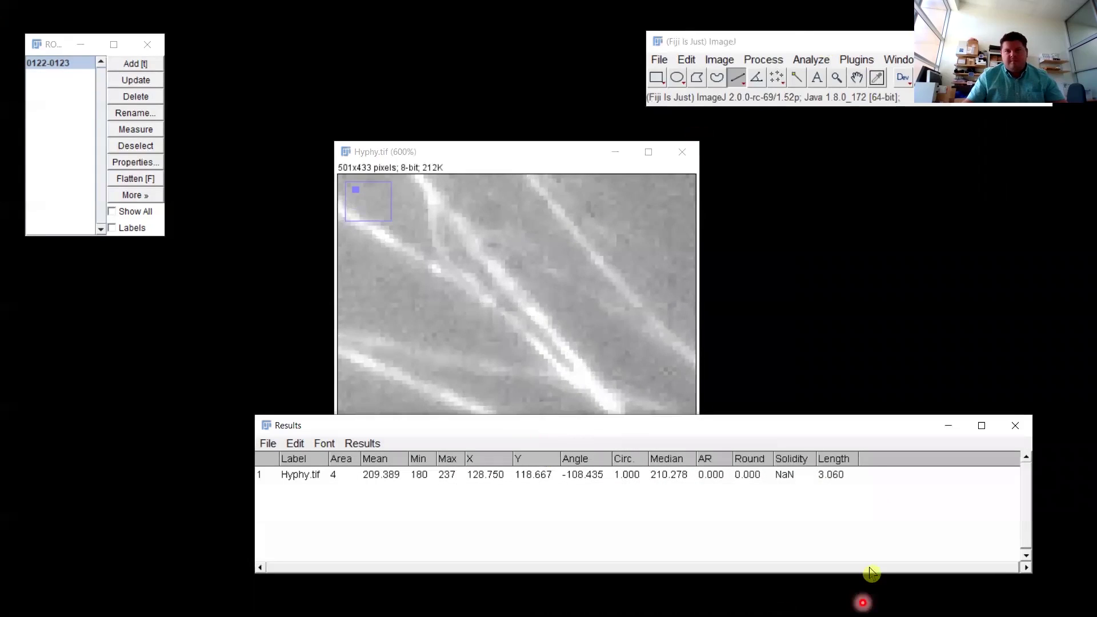
# - Discard the hypha width measurement without saving it, and zoom the Hyphy image back out to 100%
pyautogui.click(1016, 425)
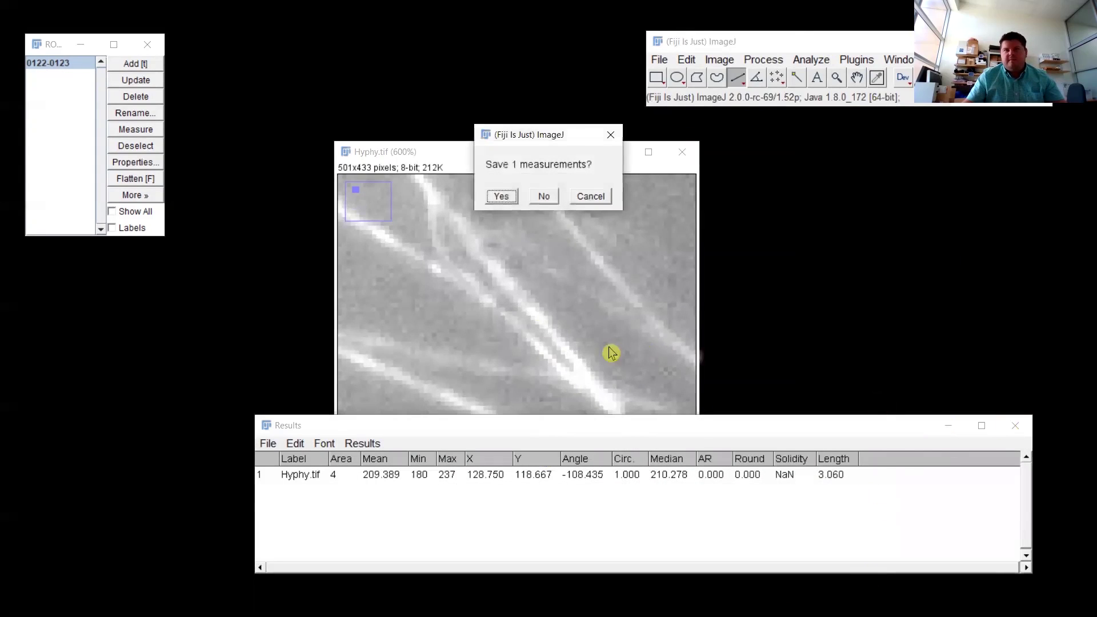
pyautogui.click(543, 196)
pyautogui.press('4')
pyautogui.click(478, 159)
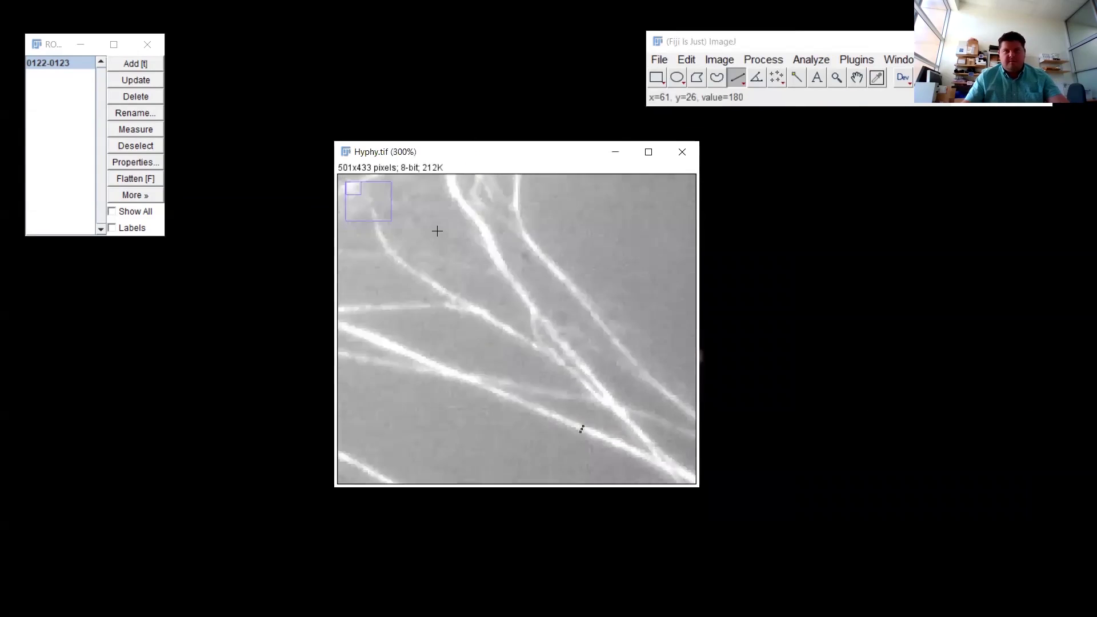
pyautogui.press('-')
pyautogui.press('-')
pyautogui.press('+')
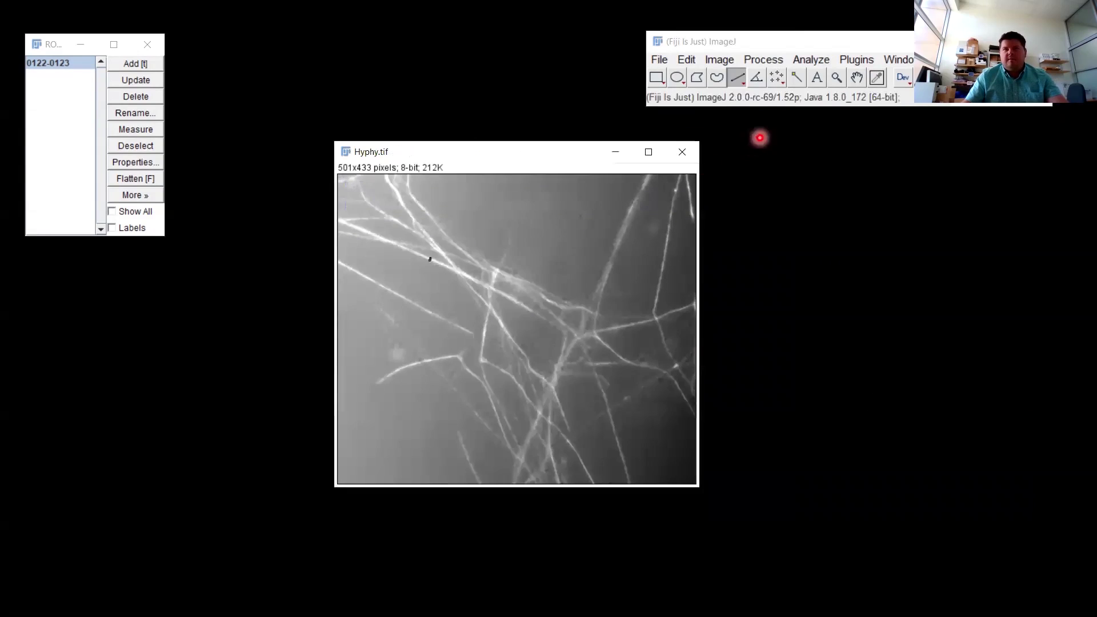
# - Start a rolling-ball background subtraction on the Hyphy image with a 5-pixel radius, previewed and without the light background option
pyautogui.click(852, 60)
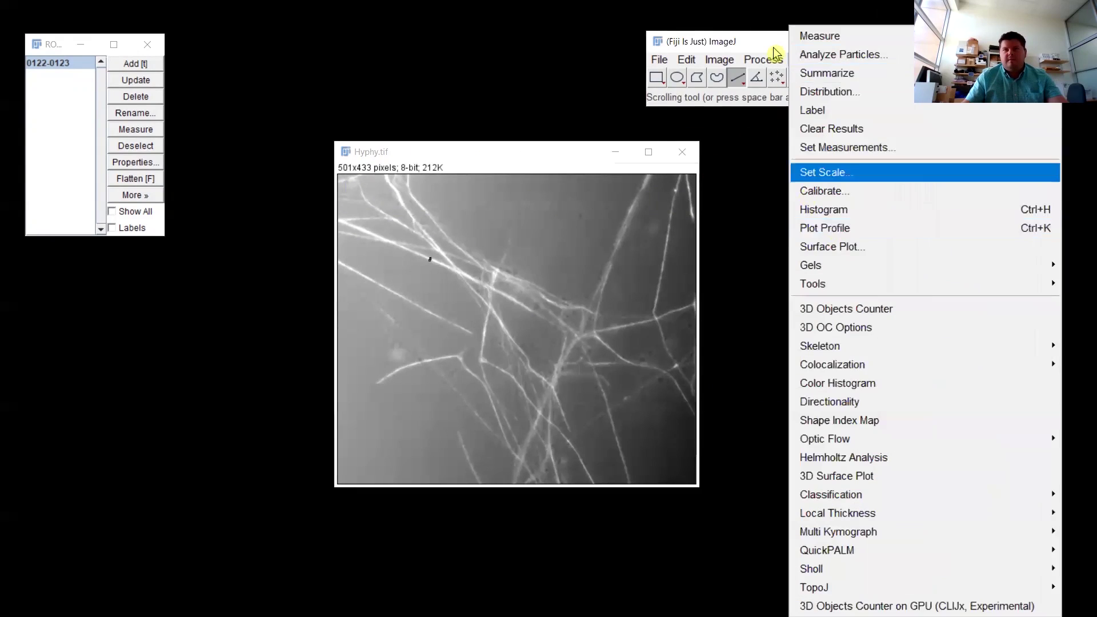
pyautogui.moveTo(764, 59)
pyautogui.click(801, 325)
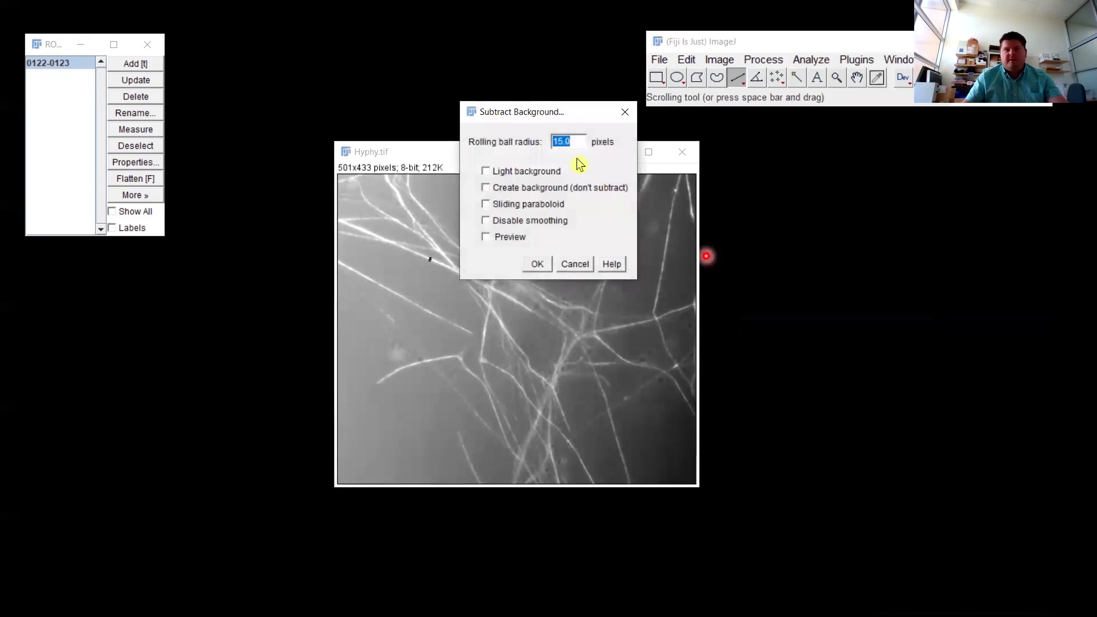
pyautogui.write('5')
pyautogui.click(511, 239)
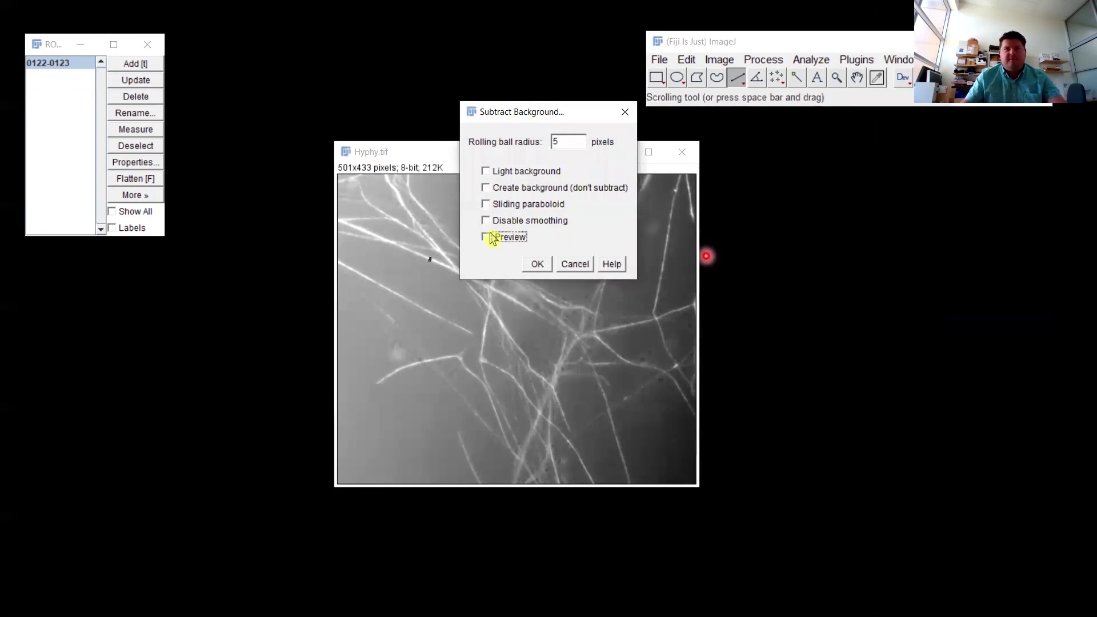
pyautogui.click(501, 171)
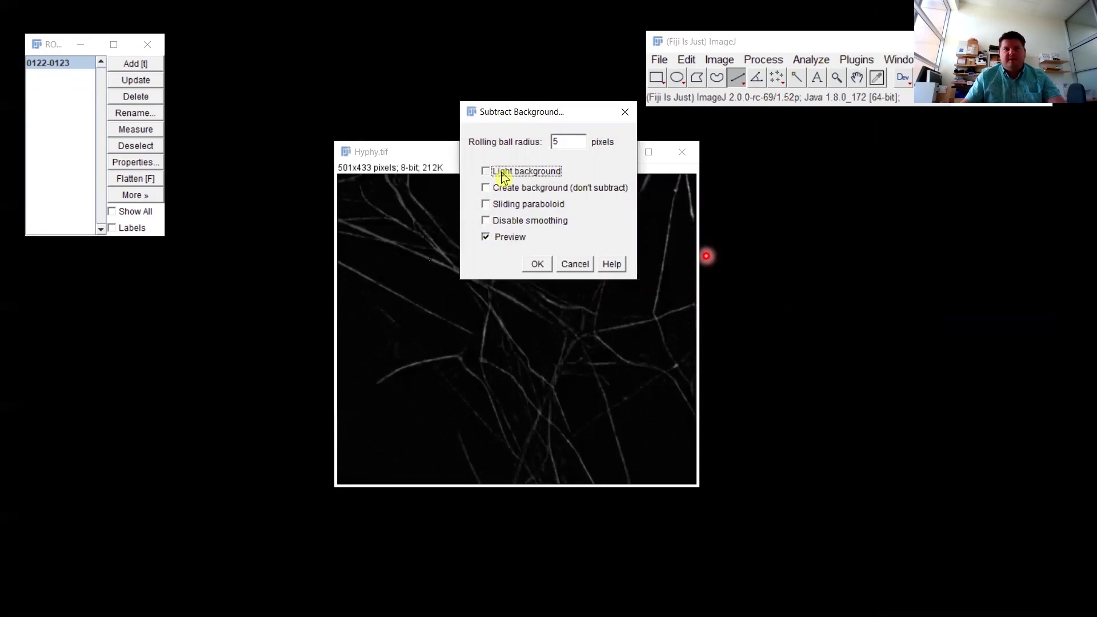
pyautogui.click(499, 174)
# - Move the Subtract Background dialog clear of the image, set the rolling ball radius to 10 pixels and apply the subtraction
pyautogui.moveTo(519, 114); pyautogui.dragTo(842, 162)
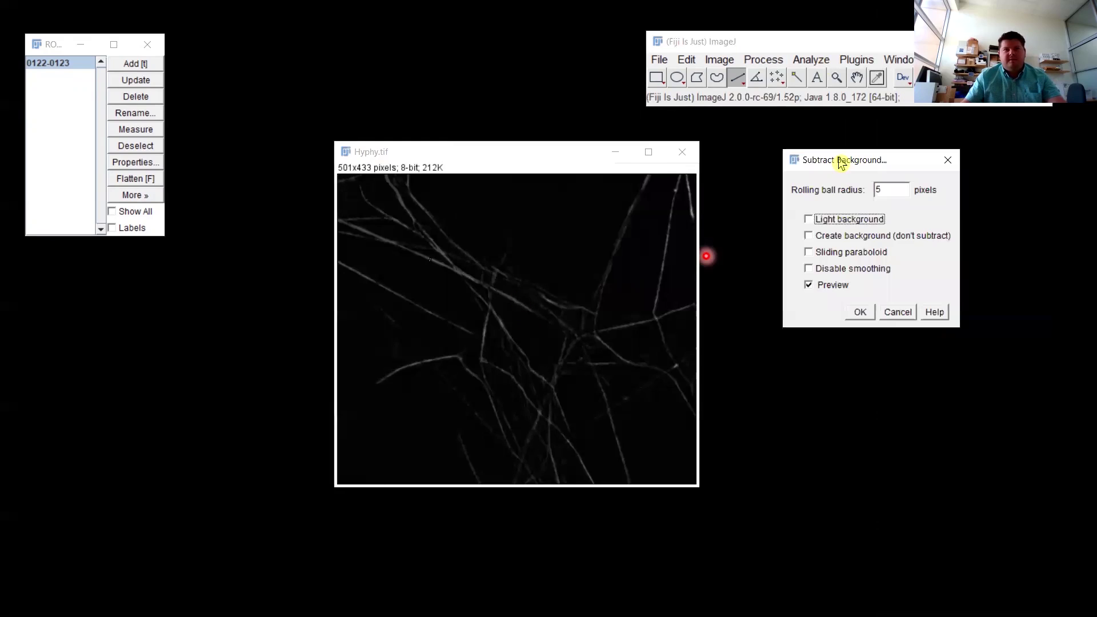
pyautogui.moveTo(903, 190); pyautogui.dragTo(846, 196)
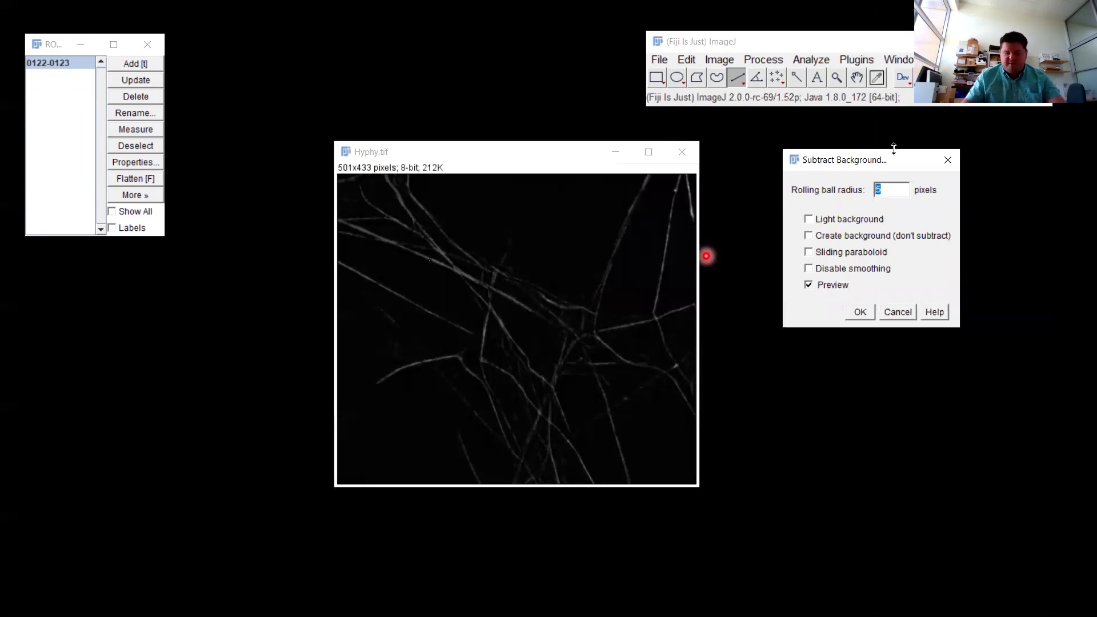
pyautogui.write('10')
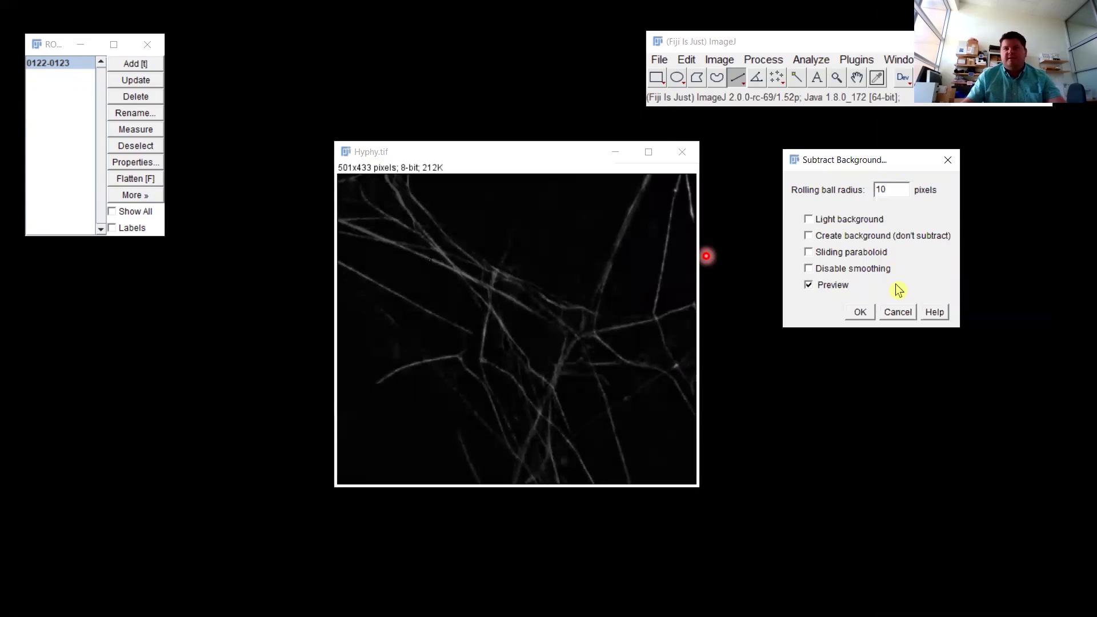
pyautogui.click(861, 313)
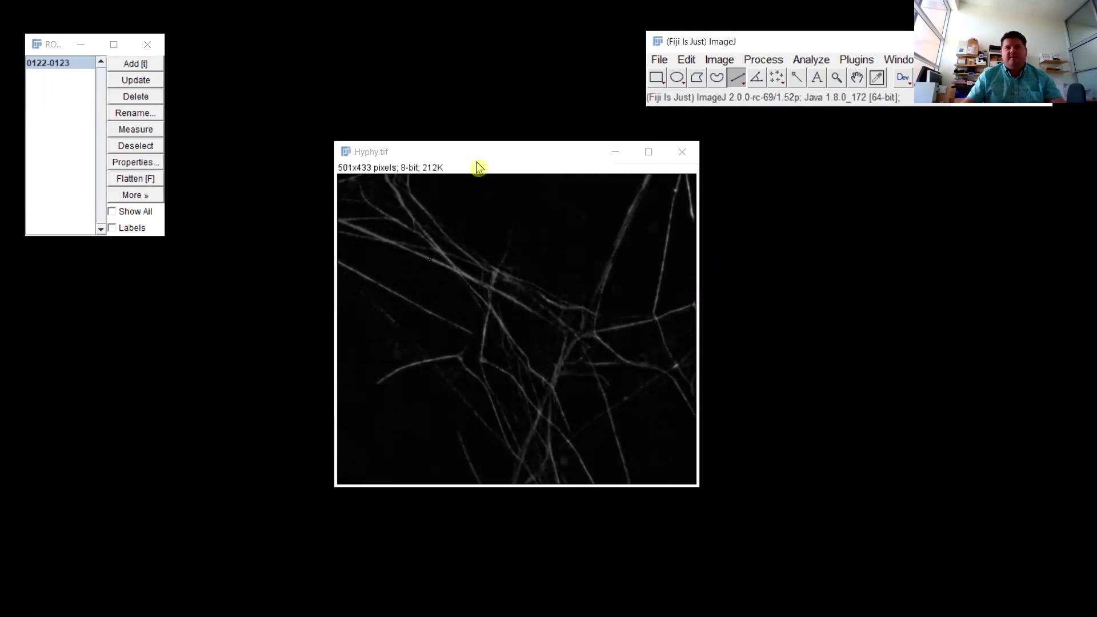
# - Close the background-subtracted Hyphy image without saving the changes, and delete the stored line from the ROI list
pyautogui.moveTo(478, 153); pyautogui.dragTo(719, 152)
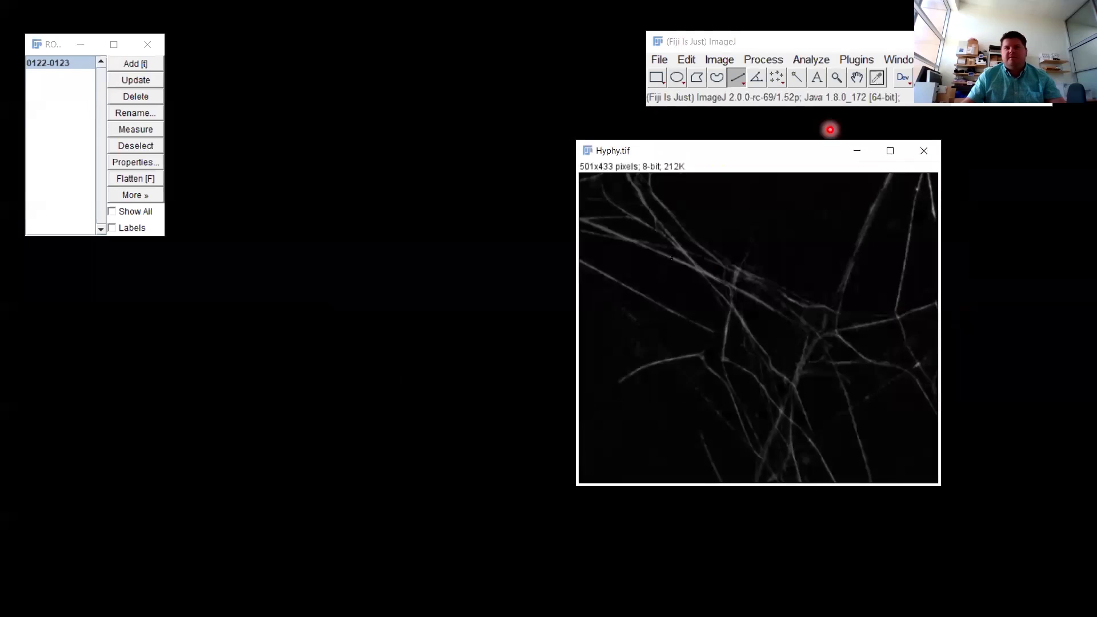
pyautogui.click(920, 154)
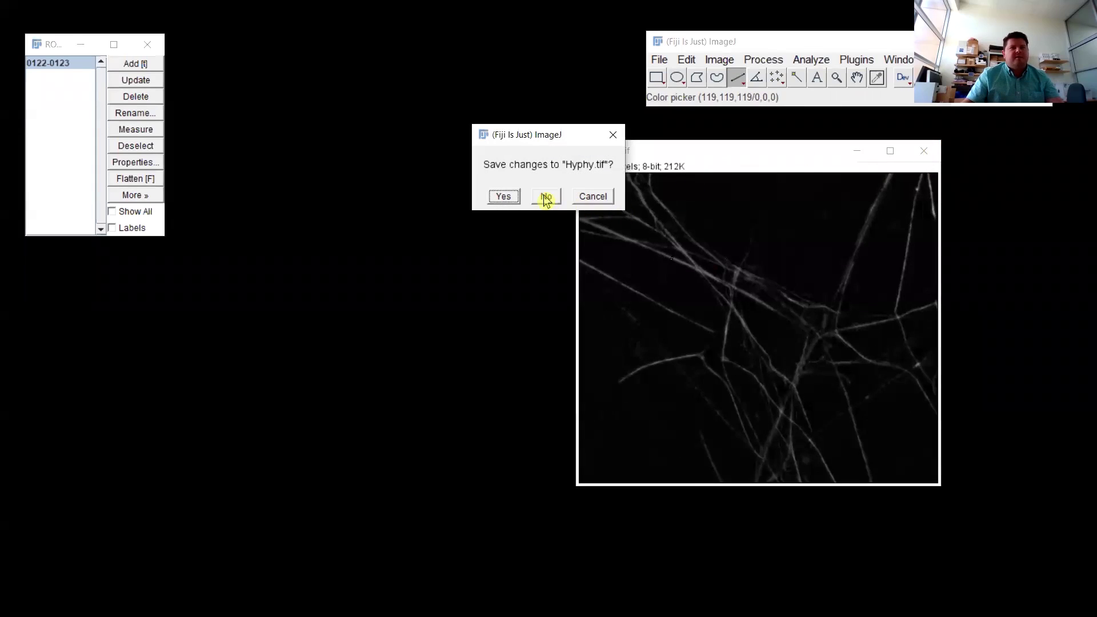
pyautogui.click(544, 196)
pyautogui.click(121, 97)
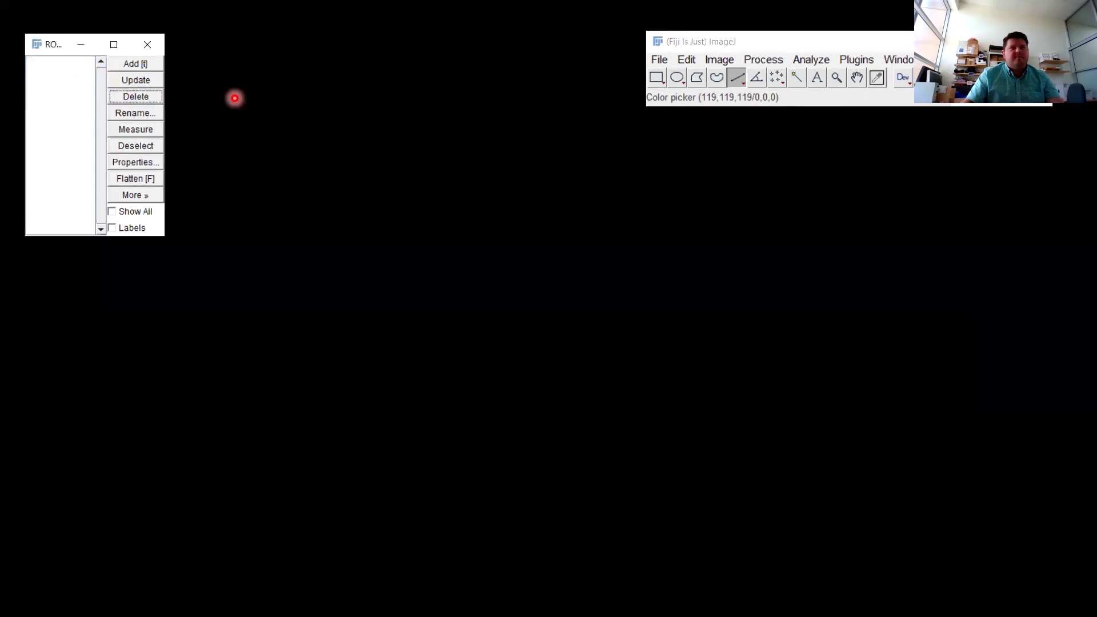
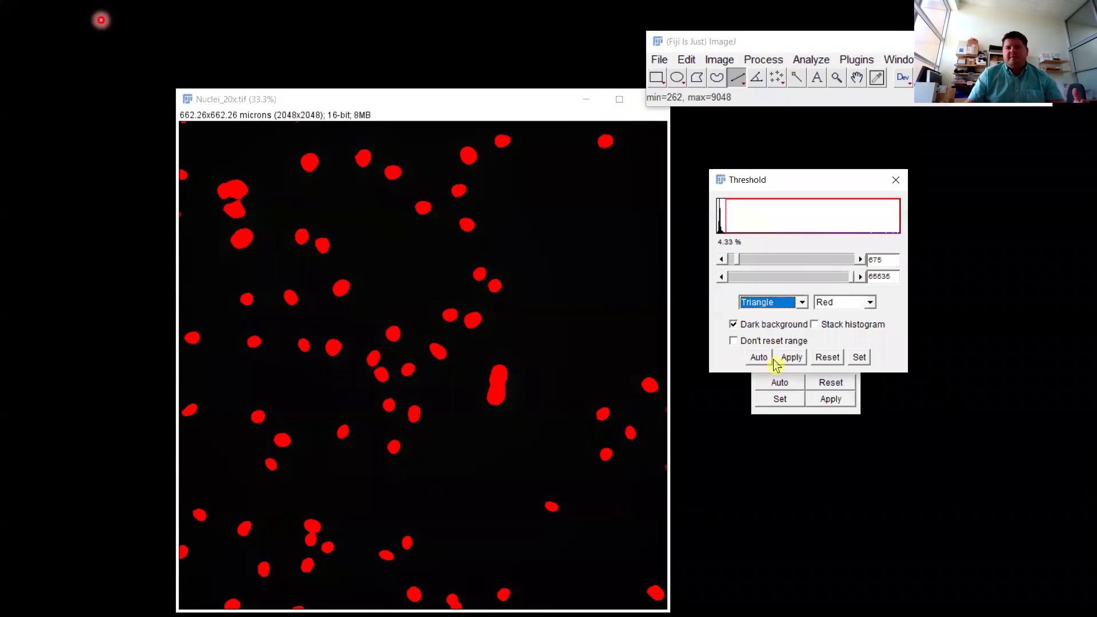
# - Apply the Triangle threshold of 675 to 65535 to the Nuclei_20x image as a binary mask, and close the mask image
pyautogui.click(789, 357)
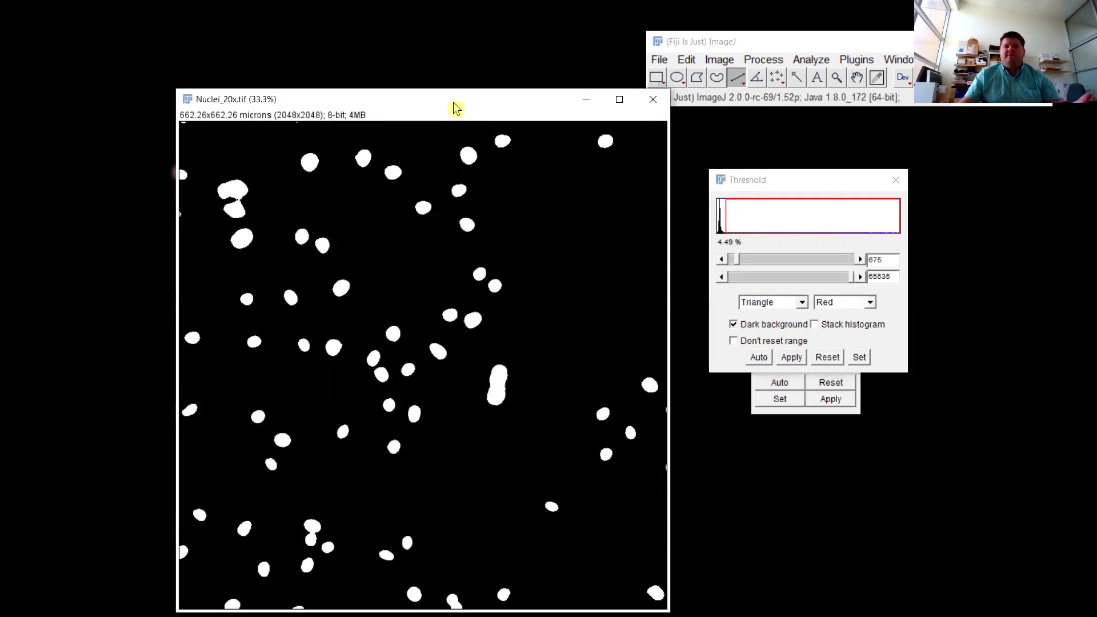
pyautogui.moveTo(455, 100); pyautogui.dragTo(347, 89)
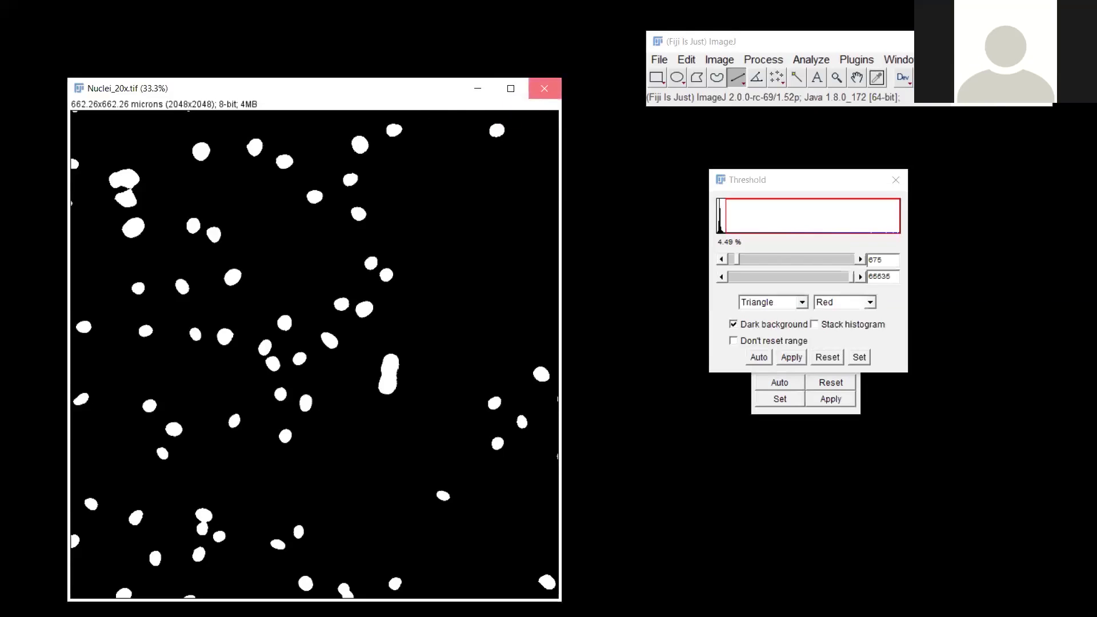
pyautogui.click(545, 88)
# - Open the Ramp image from the Exercise2 Thresholding files and move its window toward the middle of the screen
pyautogui.click(940, 78)
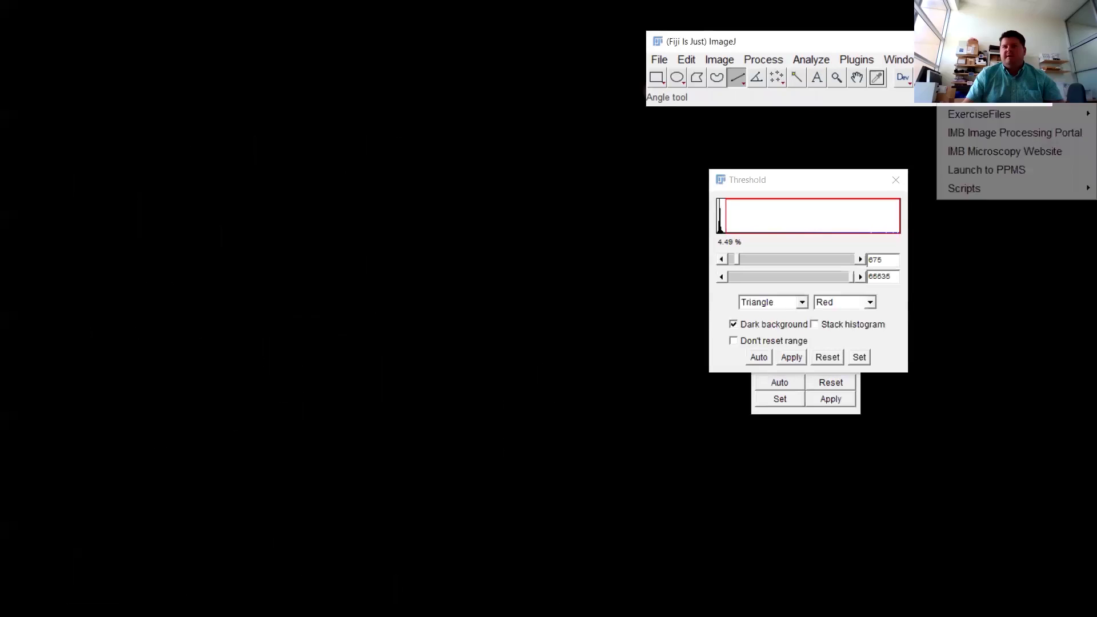
pyautogui.moveTo(972, 115)
pyautogui.moveTo(892, 114)
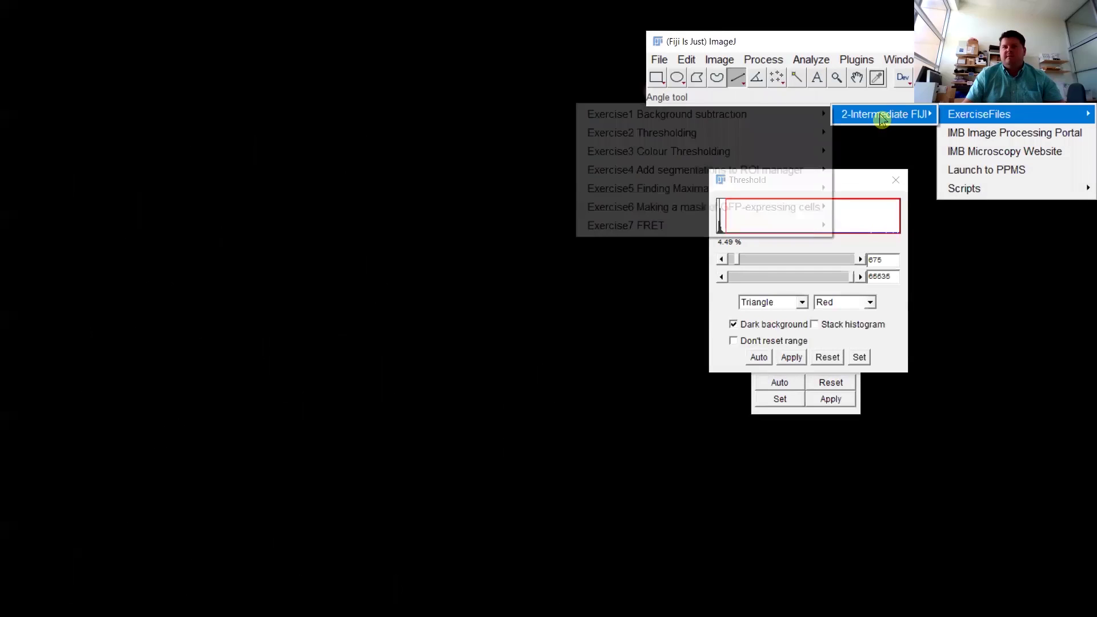
pyautogui.moveTo(713, 137)
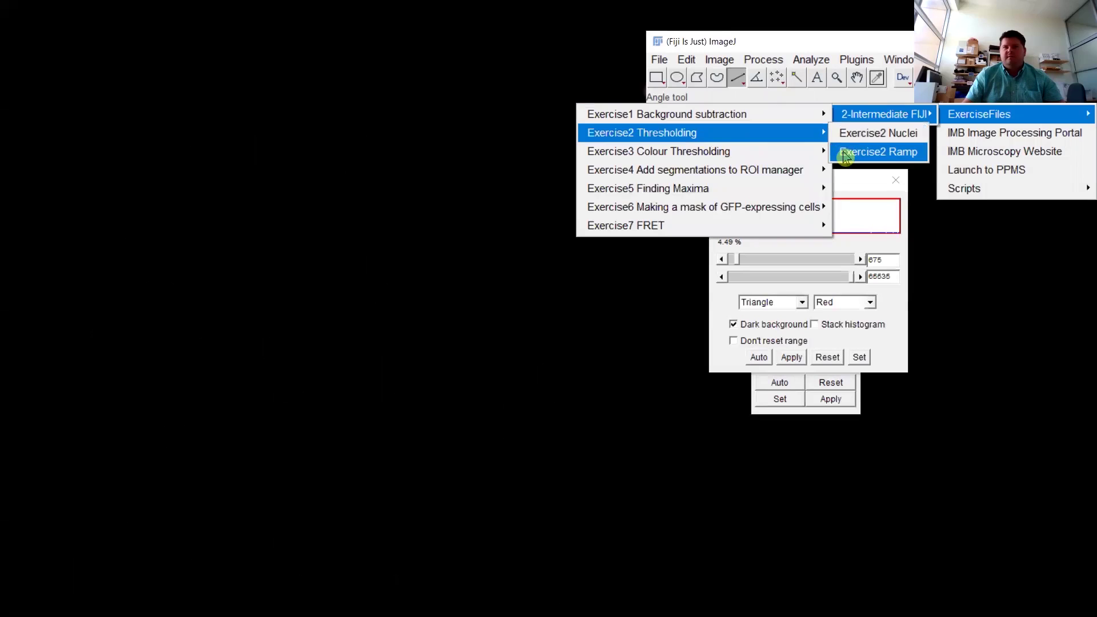
pyautogui.click(847, 152)
pyautogui.moveTo(181, 89); pyautogui.dragTo(303, 98)
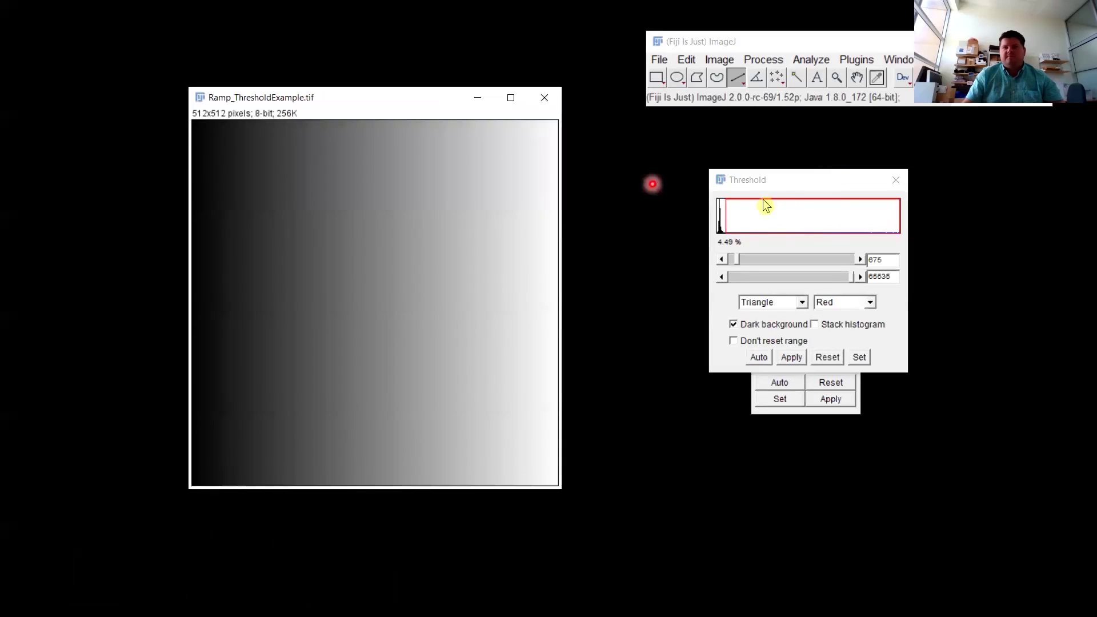
# - Threshold the ramp image from 0 to 123, and switch the thresholding method to Default
pyautogui.click(737, 232)
pyautogui.moveTo(732, 259)
pyautogui.mouseDown()
pyautogui.moveTo(825, 264)
pyautogui.moveTo(814, 277)
pyautogui.moveTo(730, 260)
pyautogui.mouseUp()
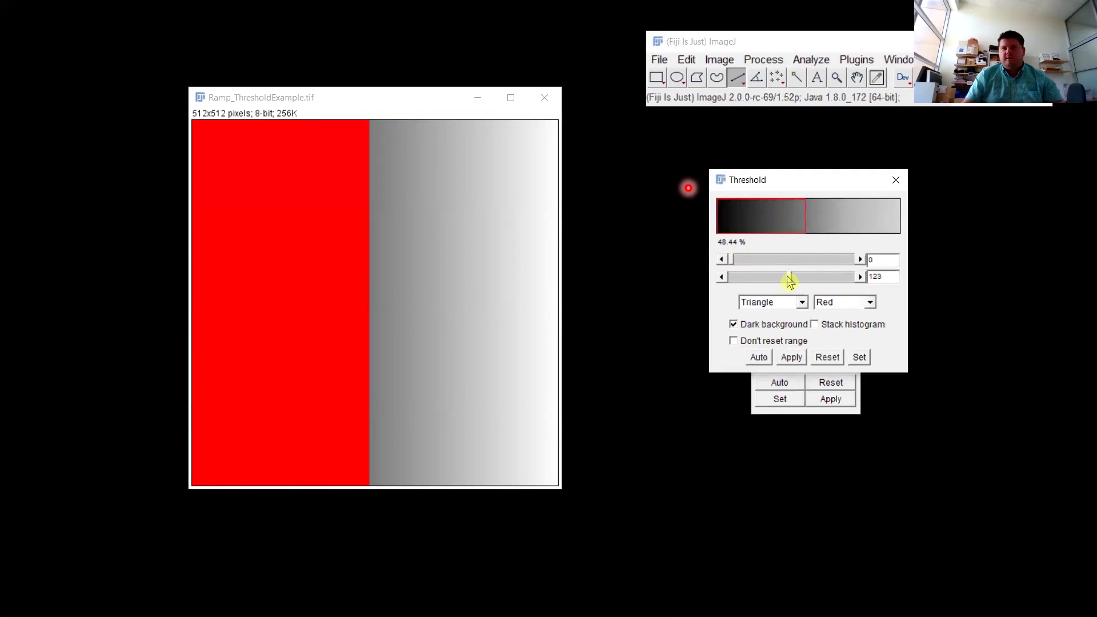
pyautogui.click(785, 303)
pyautogui.scroll(5, 783, 320)
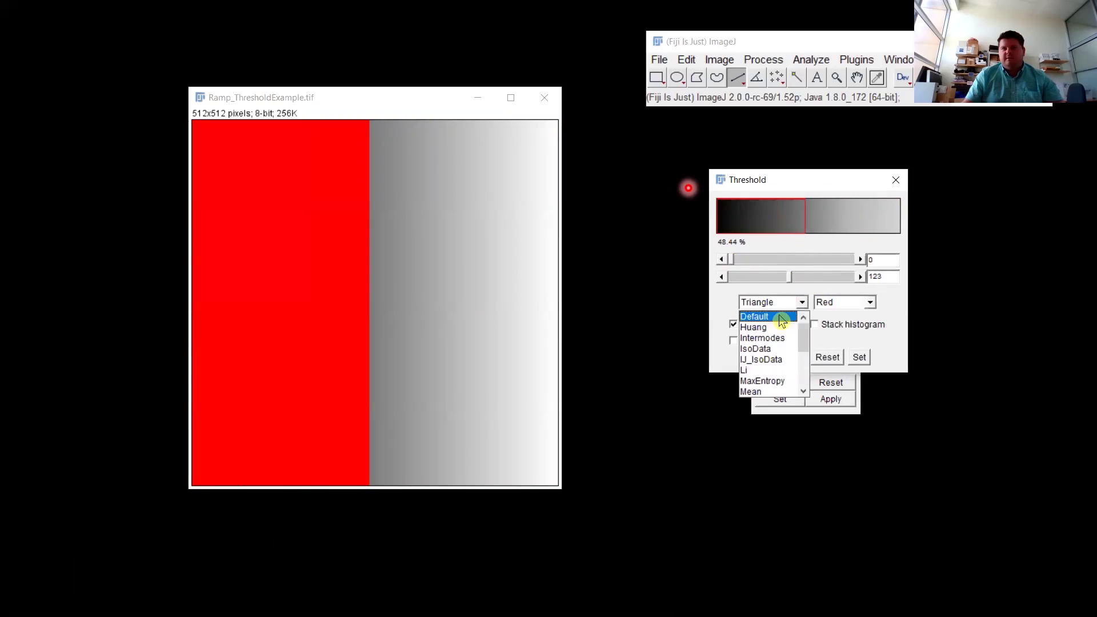
pyautogui.click(782, 314)
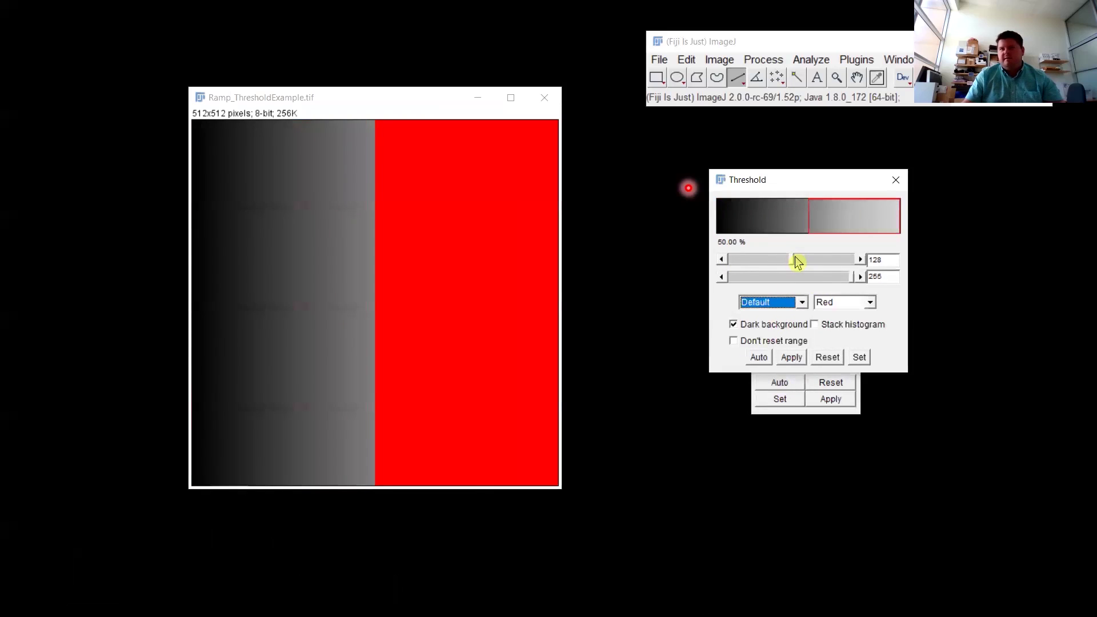
# - Try a threshold band on the ramp image, adjusting its limits to 6 and 108, and reset the threshold
pyautogui.moveTo(797, 266); pyautogui.dragTo(737, 277)
pyautogui.moveTo(854, 281); pyautogui.dragTo(786, 289)
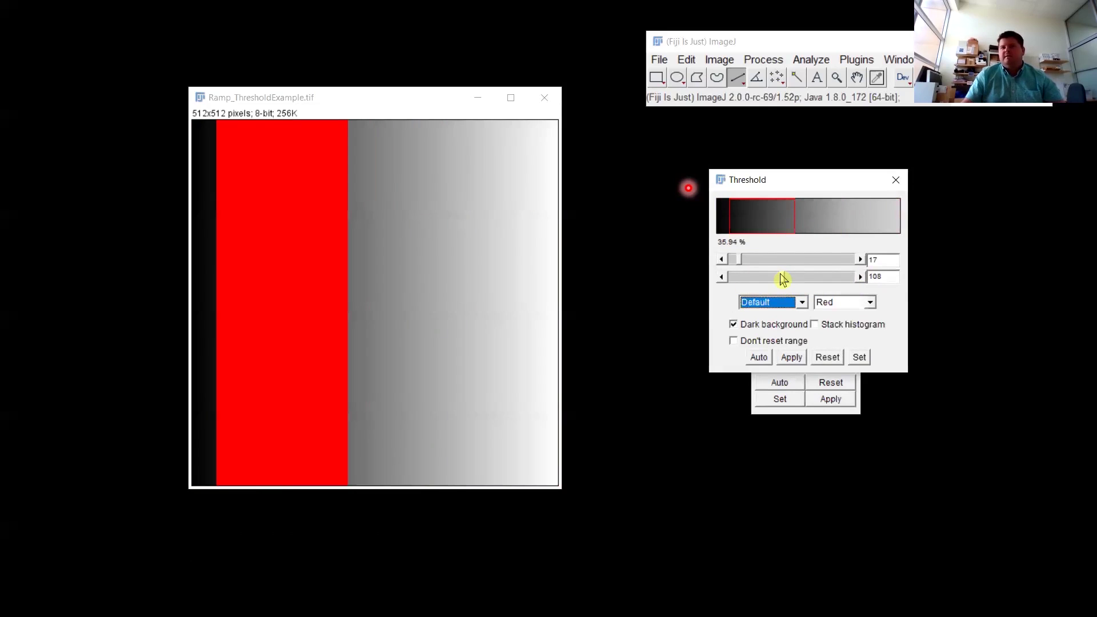
pyautogui.click(742, 262)
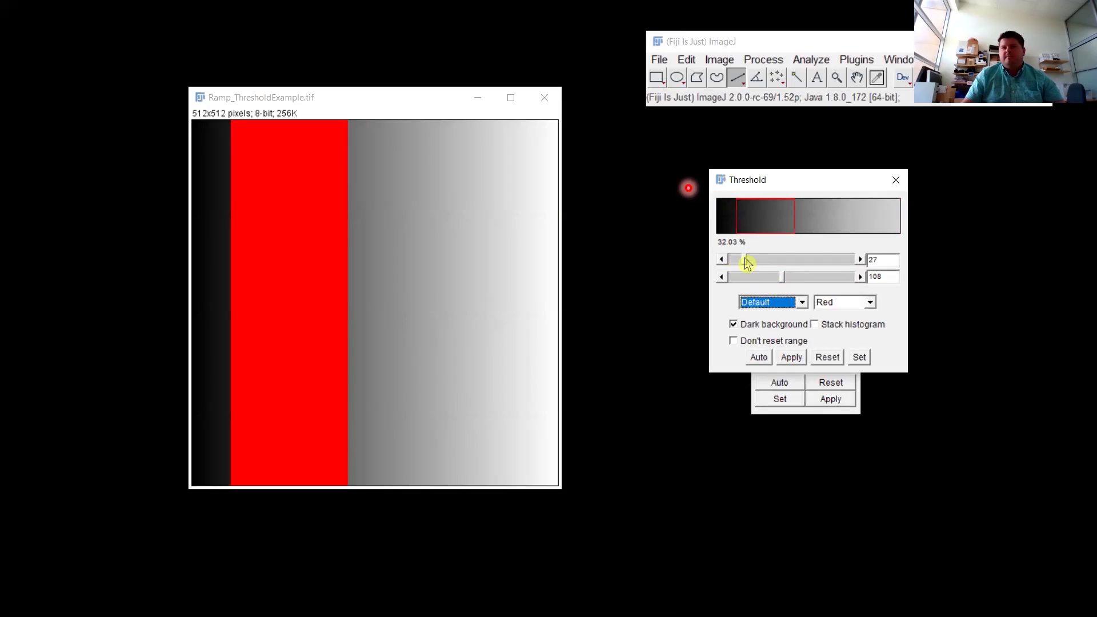
pyautogui.moveTo(744, 263); pyautogui.dragTo(736, 261)
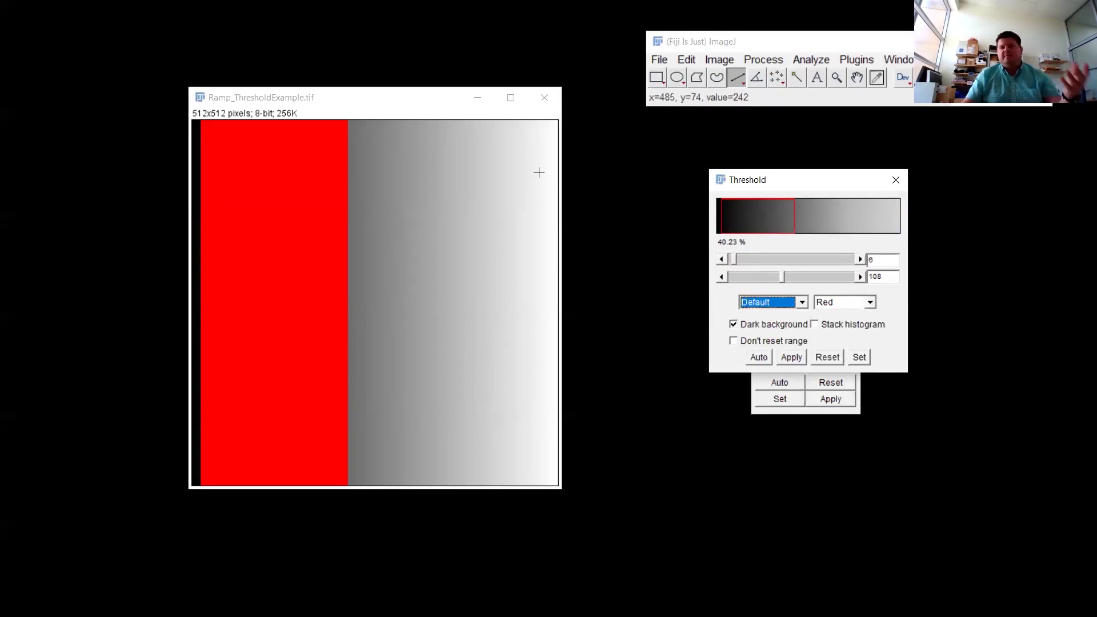
pyautogui.click(53, 356)
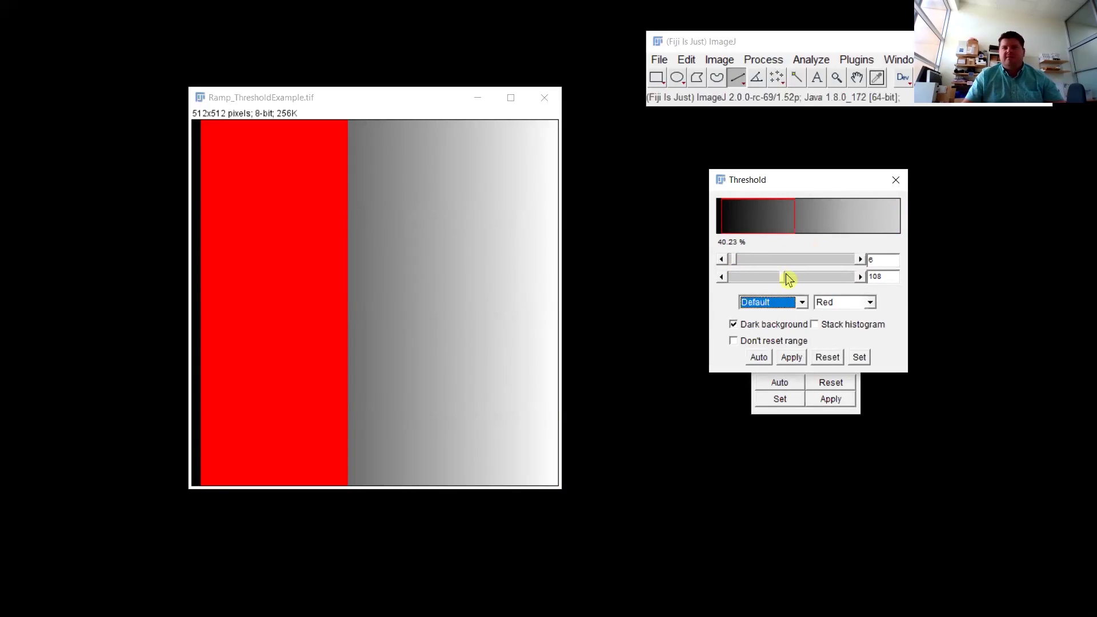
pyautogui.click(821, 359)
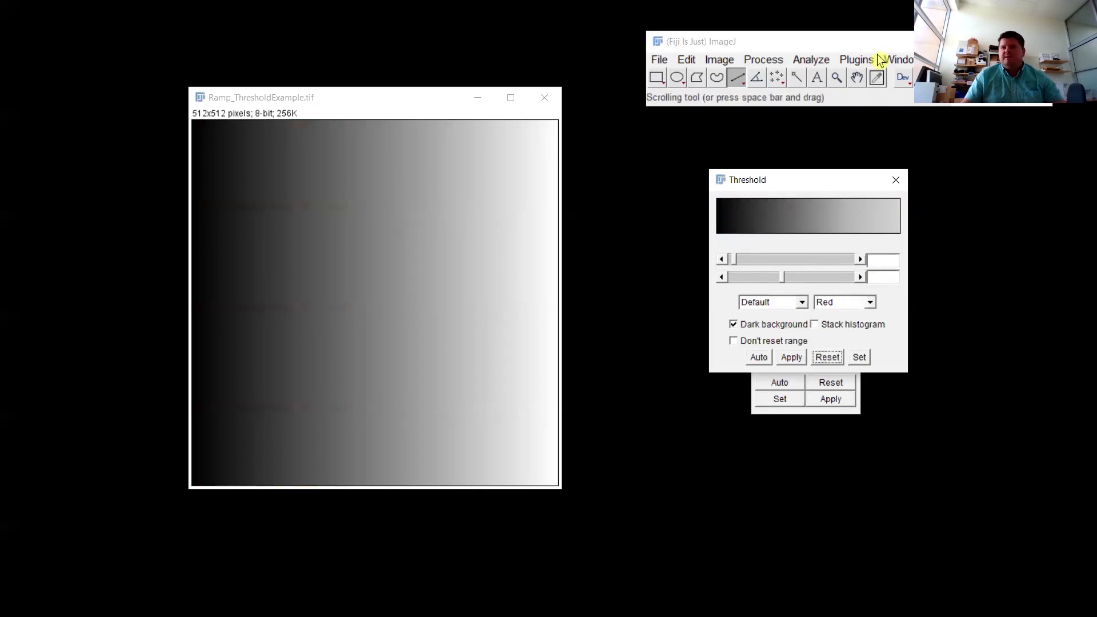
# - Open the Nuclei image from the Exercise2 Thresholding files
pyautogui.click(941, 60)
pyautogui.click(898, 59)
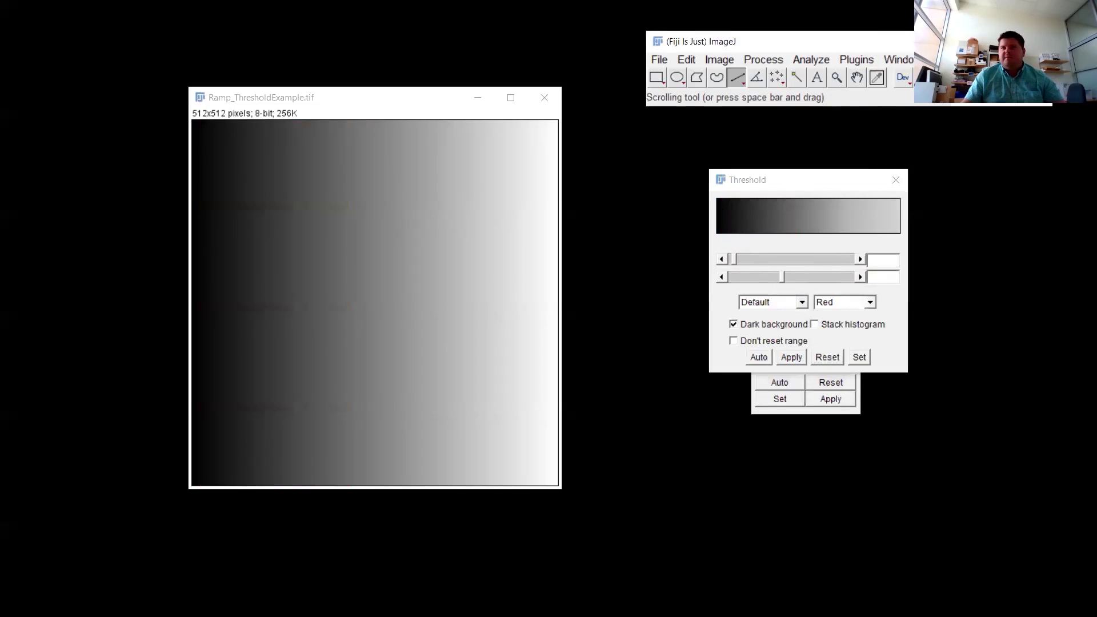
pyautogui.click(954, 59)
pyautogui.moveTo(1006, 117)
pyautogui.moveTo(877, 114)
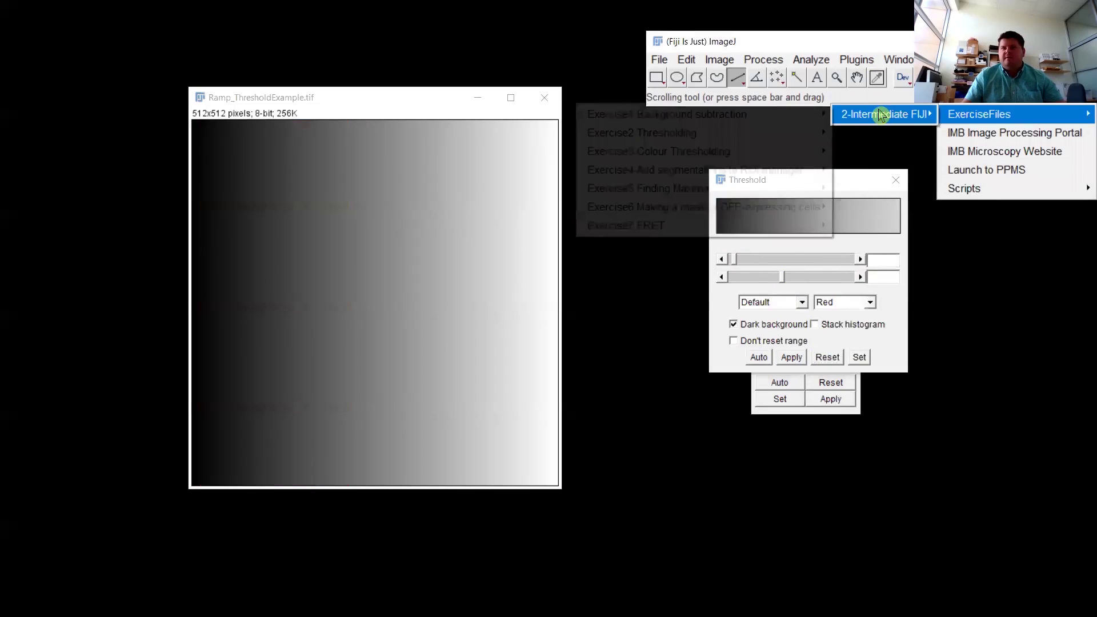
pyautogui.moveTo(764, 141)
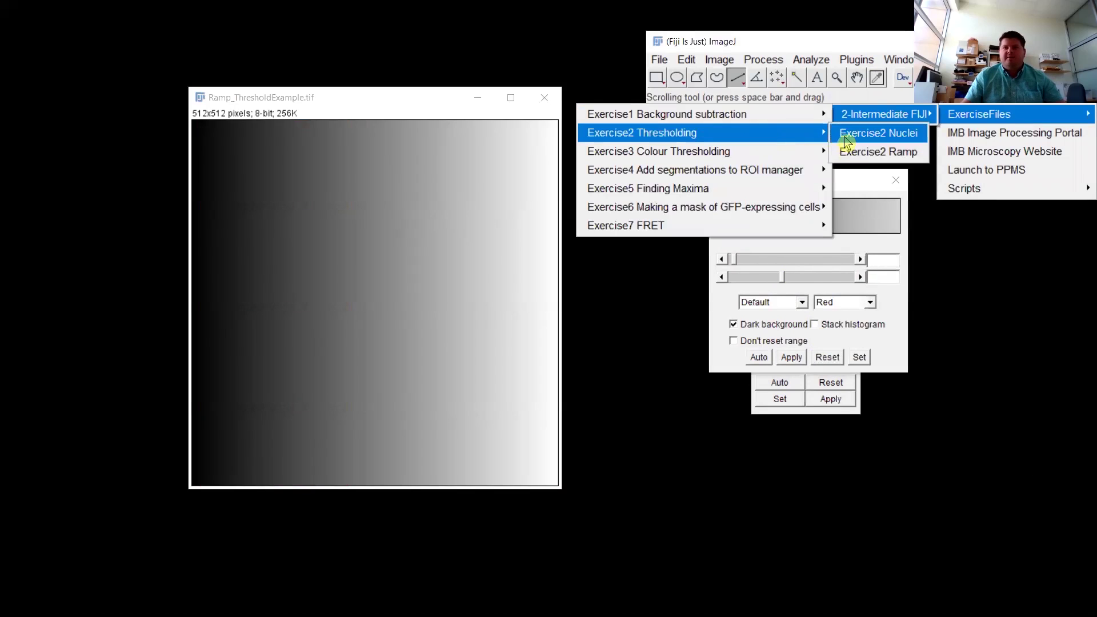
pyautogui.click(843, 134)
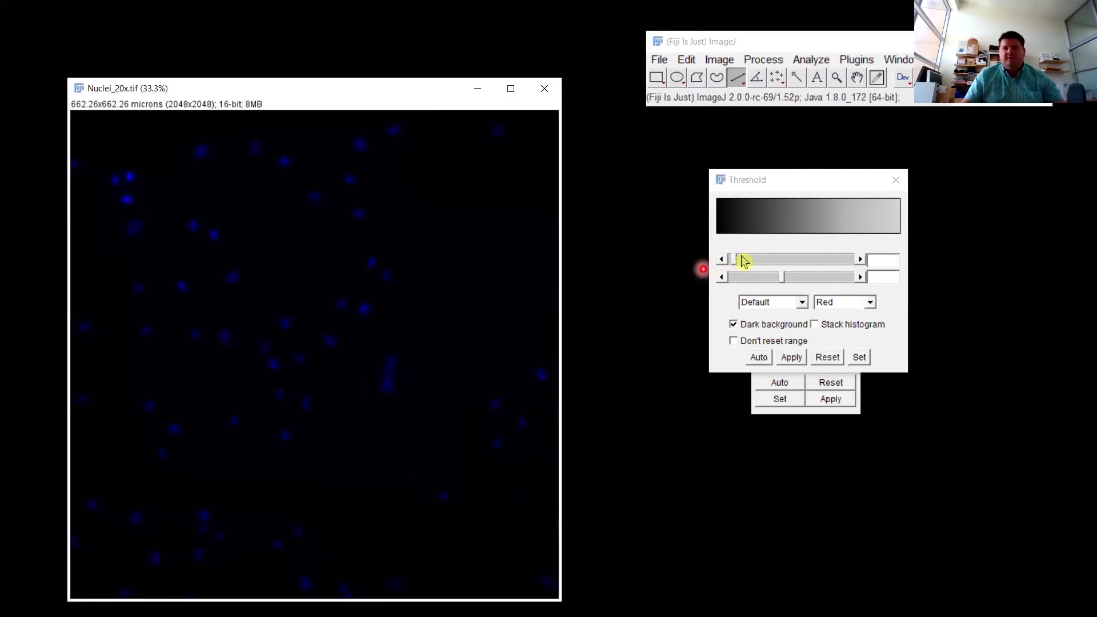
# - Try the automatic Default threshold on the nuclei image, and reset it
pyautogui.click(758, 359)
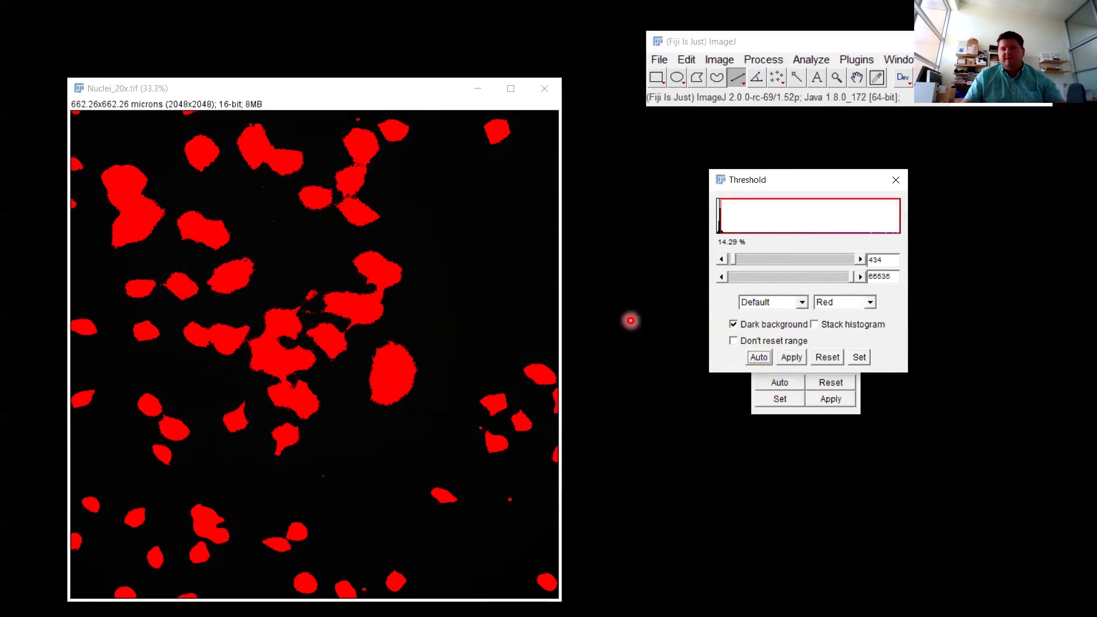
pyautogui.click(829, 358)
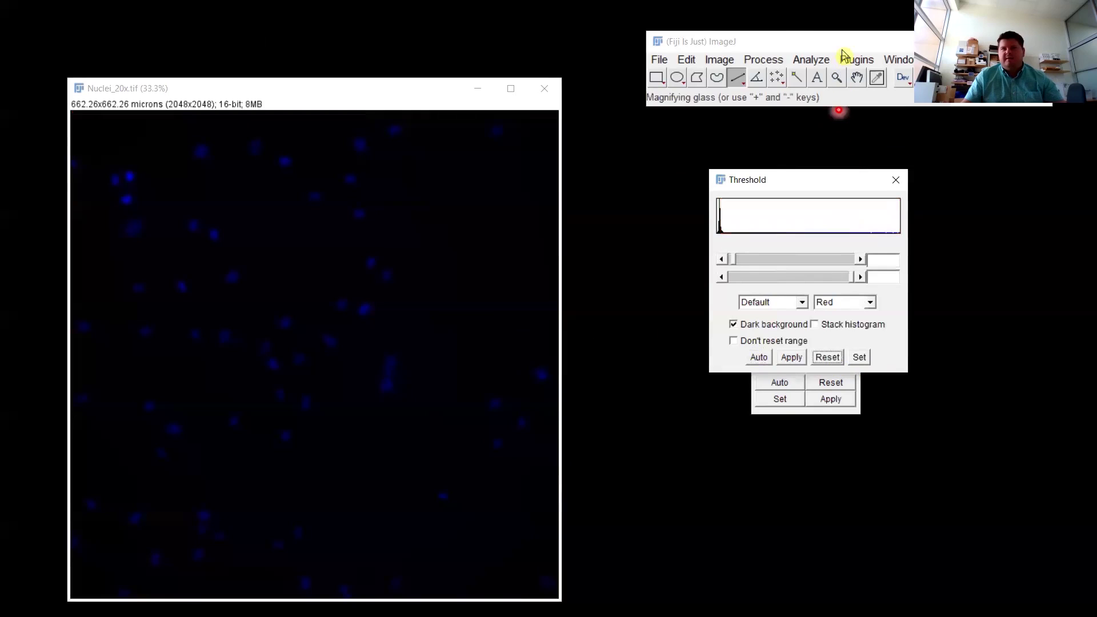
# - Apply a Median filter with a radius of 2.0 pixels to the nuclei image
pyautogui.click(823, 66)
pyautogui.click(823, 66)
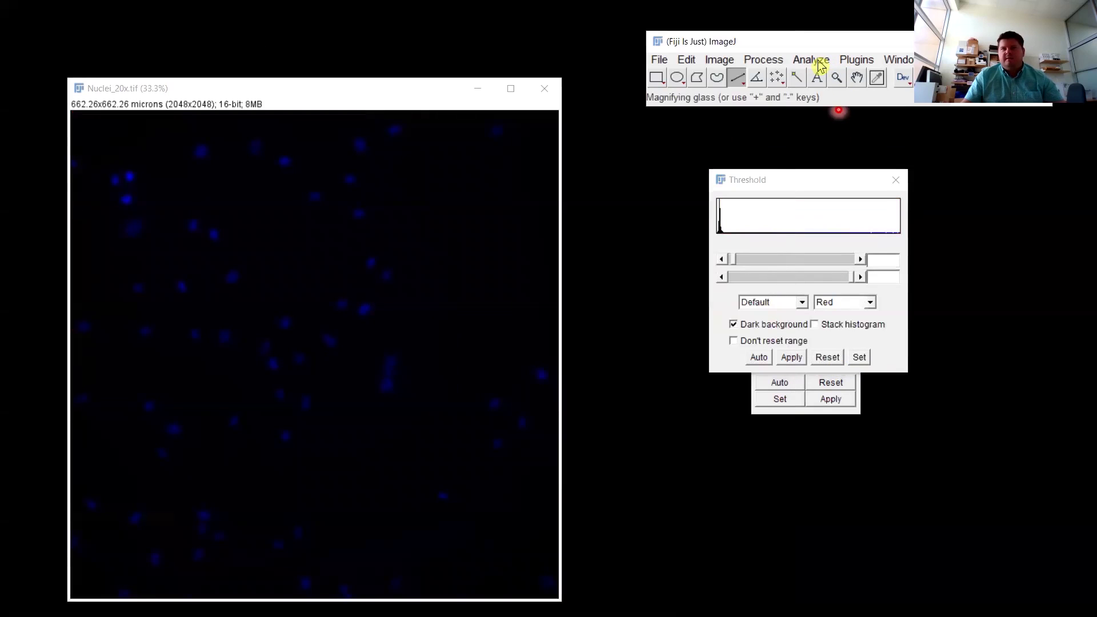
pyautogui.click(762, 67)
pyautogui.moveTo(840, 262)
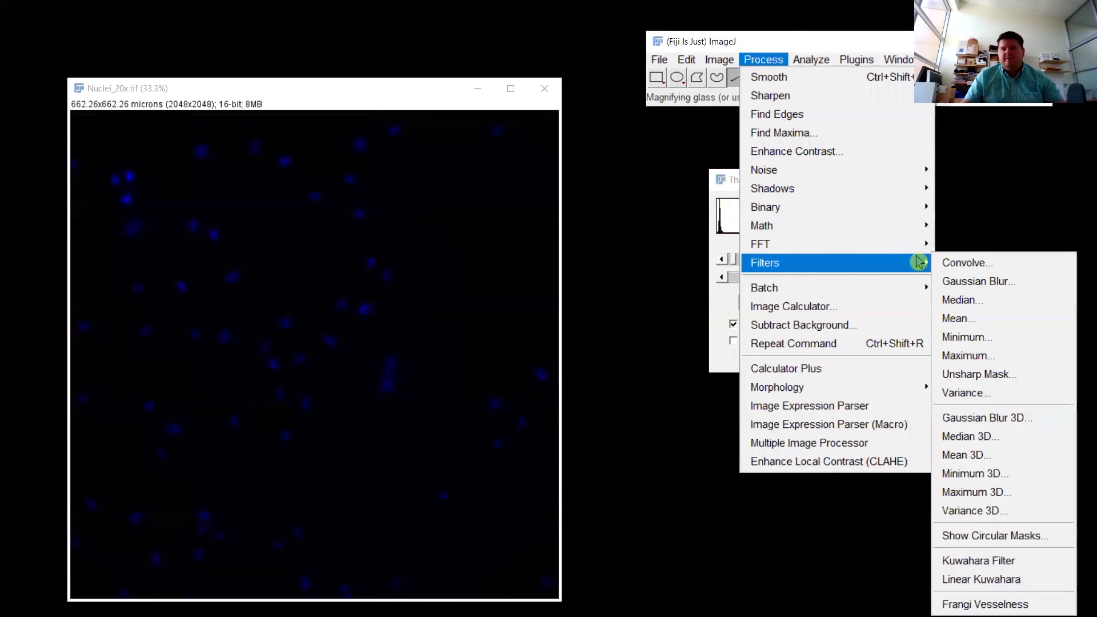
pyautogui.click(962, 301)
pyautogui.click(543, 214)
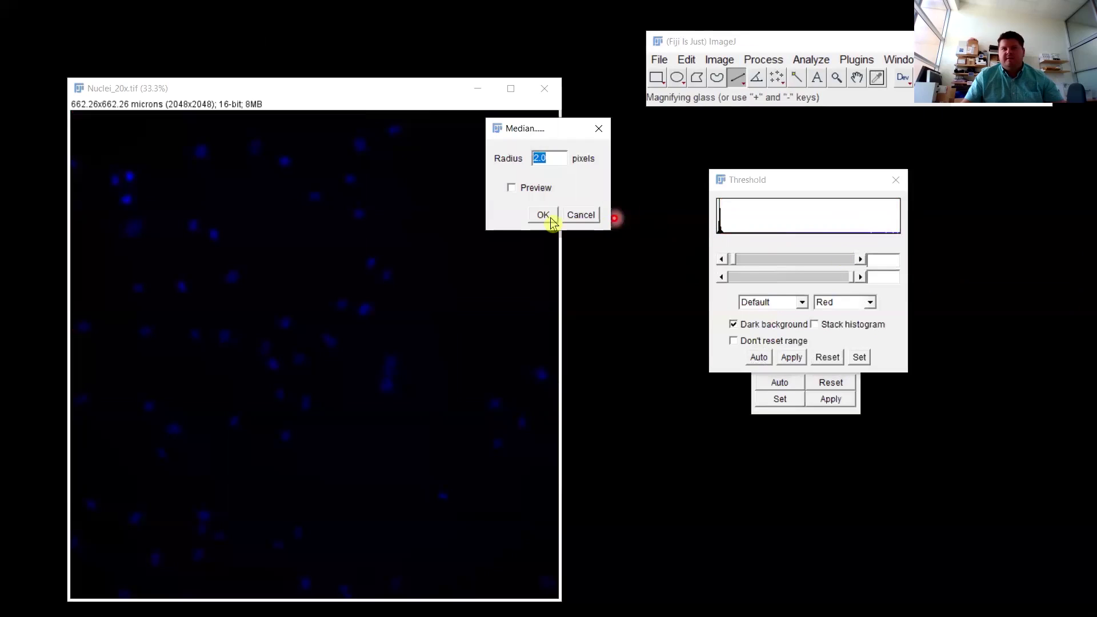
# - Try the automatic Default threshold on the median-filtered nuclei image, and reset it
pyautogui.click(759, 358)
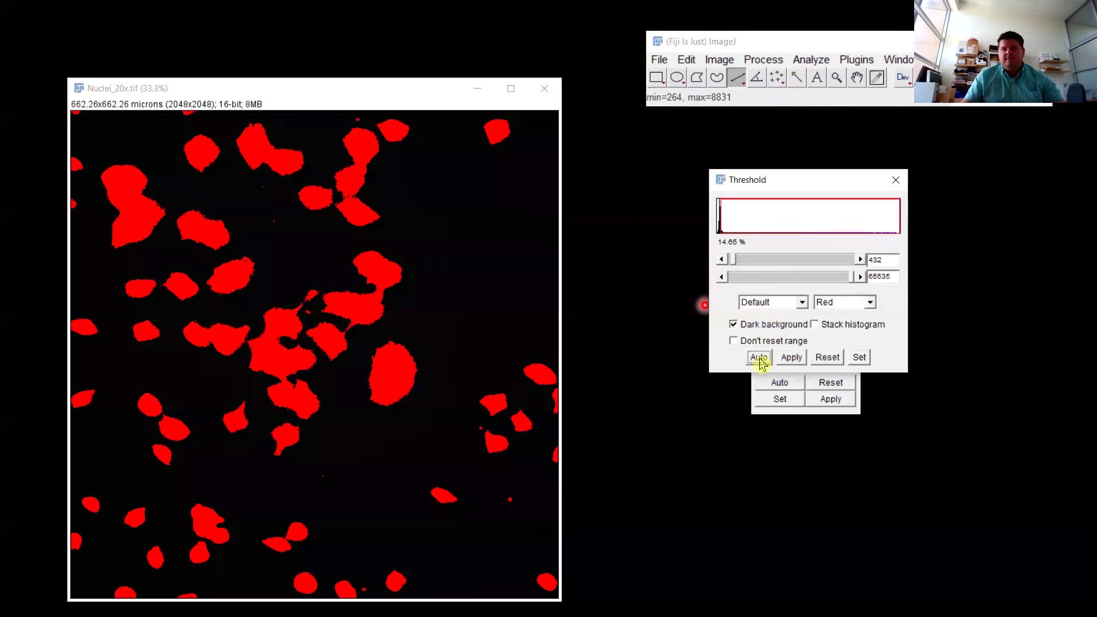
pyautogui.click(754, 303)
pyautogui.click(754, 303)
pyautogui.click(749, 302)
pyautogui.click(715, 299)
pyautogui.click(320, 98)
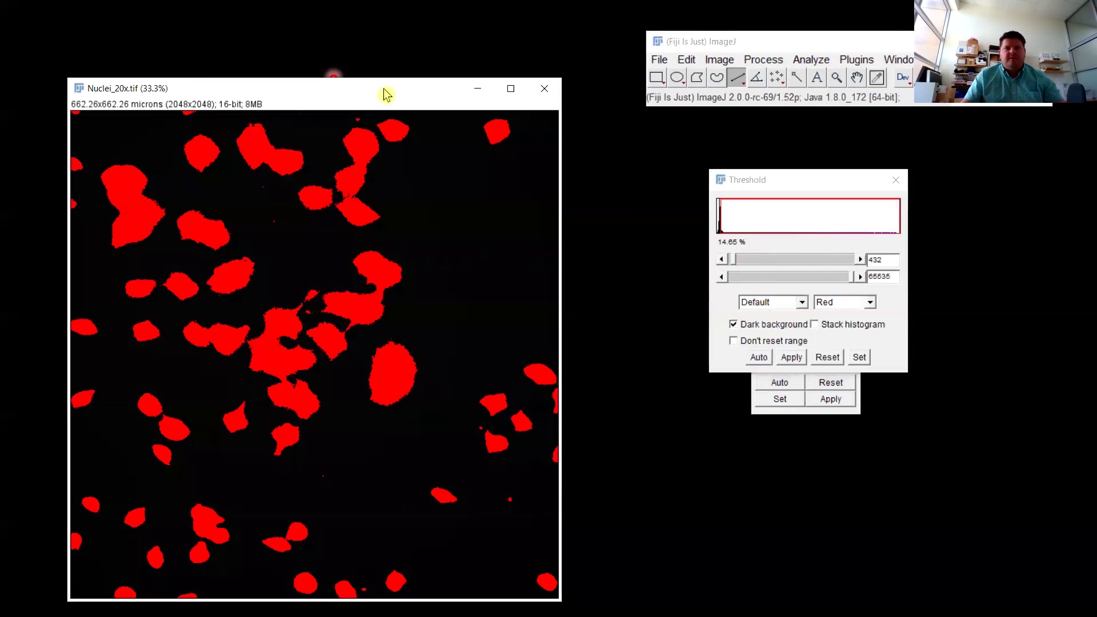
pyautogui.moveTo(383, 88); pyautogui.dragTo(447, 79)
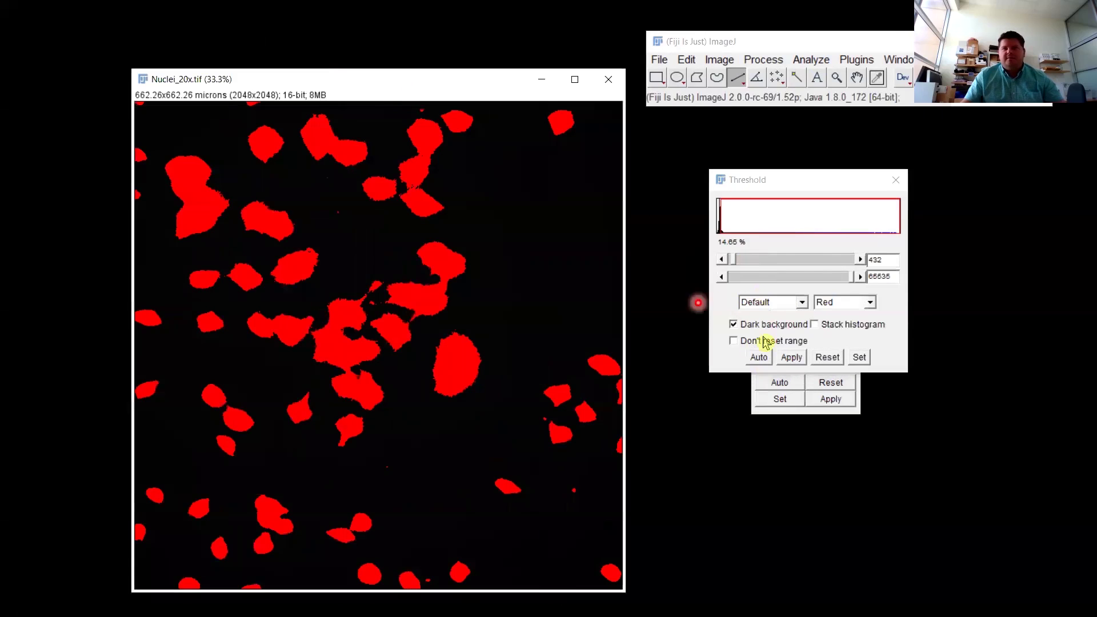
pyautogui.click(826, 360)
# - Subtract the background of the nuclei image with a rolling ball radius of 30 pixels
pyautogui.click(811, 59)
pyautogui.click(765, 59)
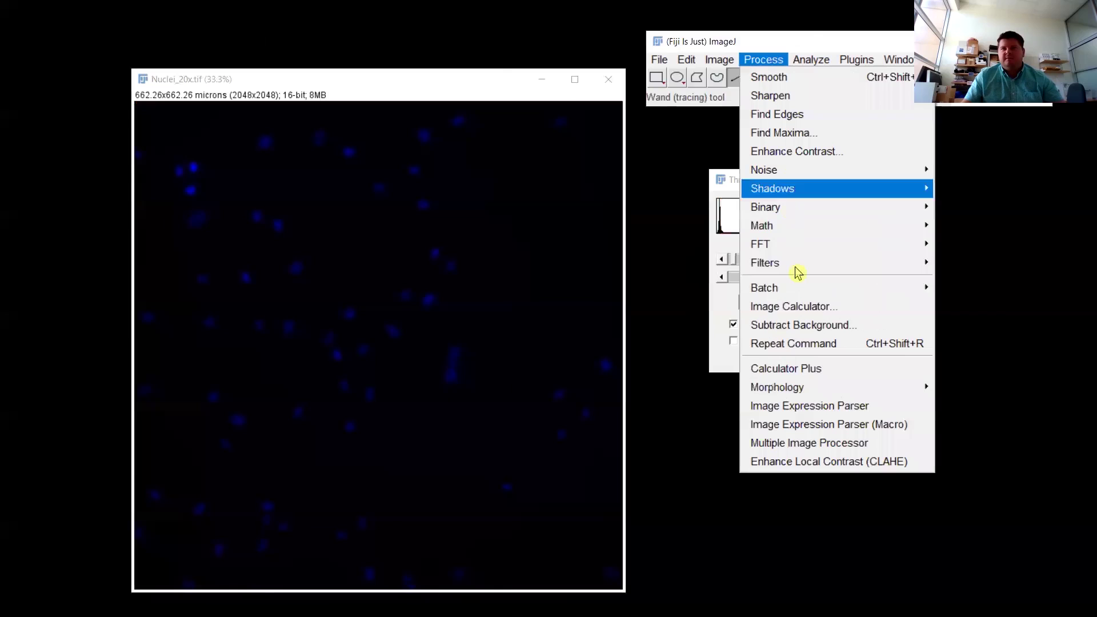
pyautogui.click(805, 325)
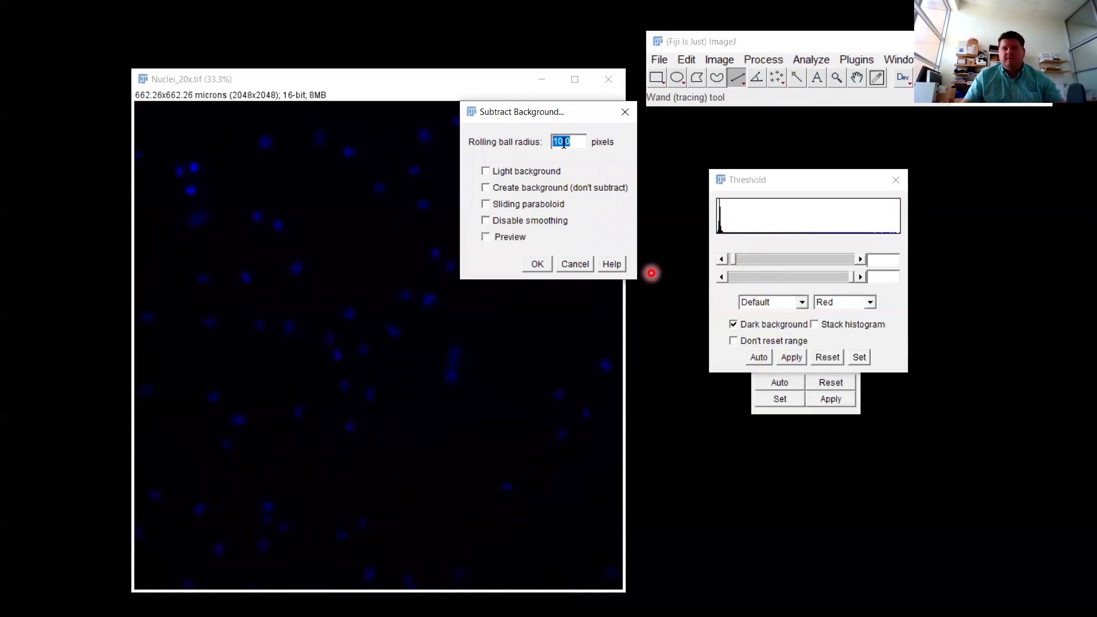
pyautogui.write('30')
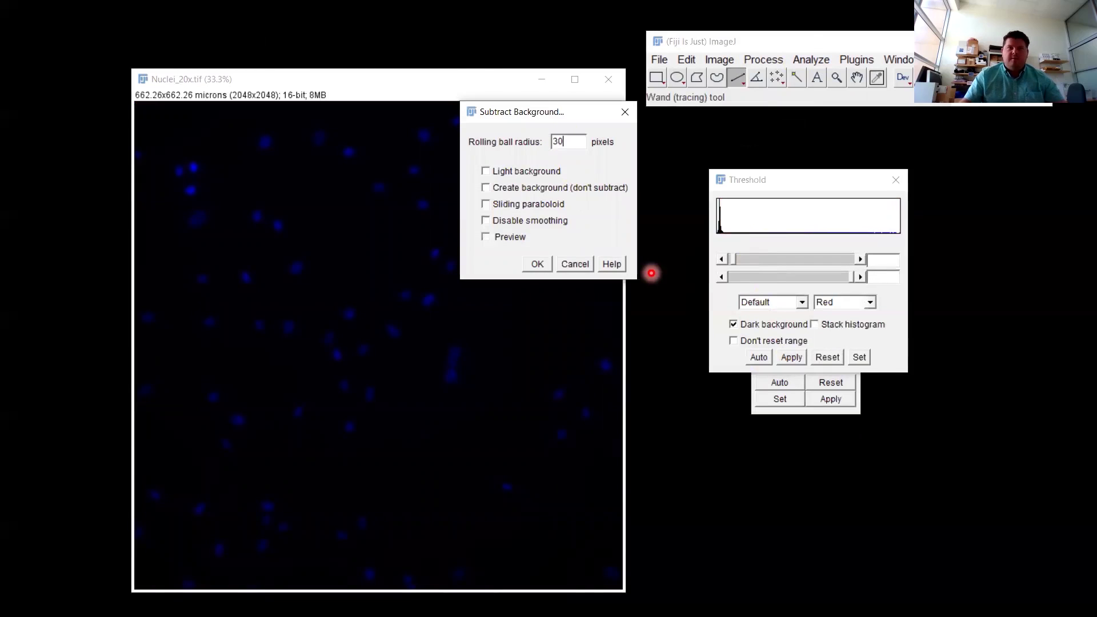
pyautogui.click(527, 268)
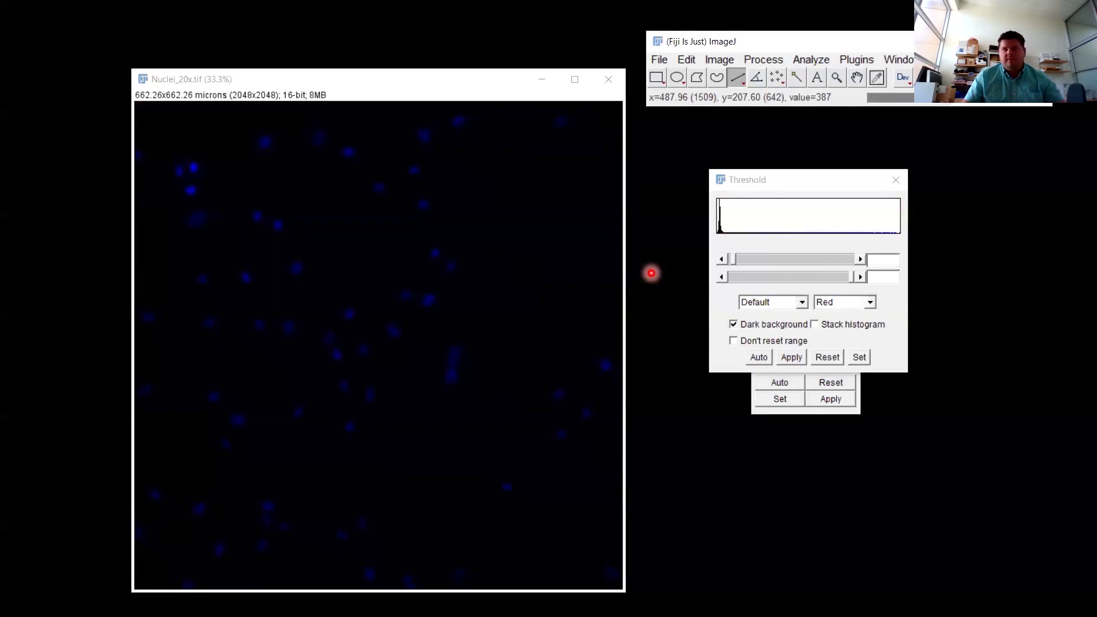
# - Set the automatic Default threshold on the background-subtracted nuclei image, and start closing the image
pyautogui.click(761, 360)
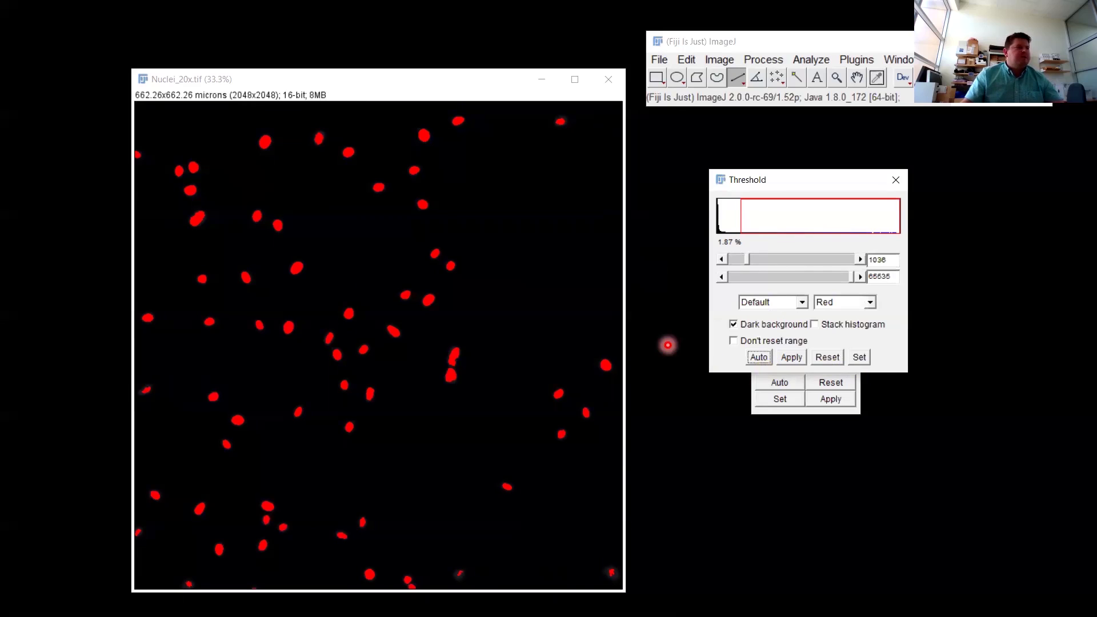
pyautogui.click(608, 81)
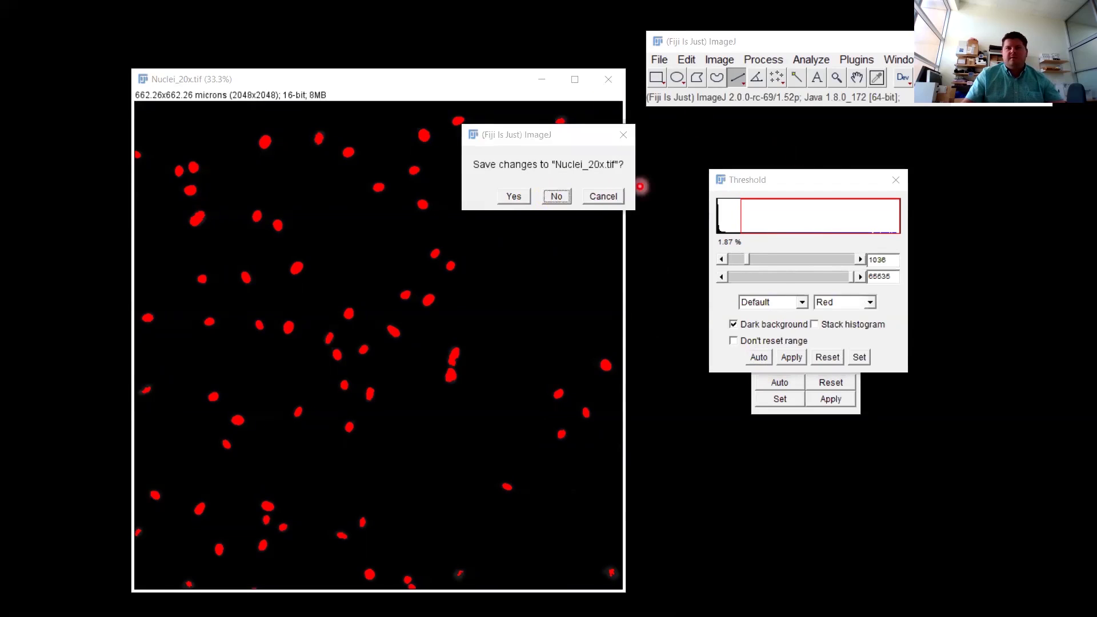
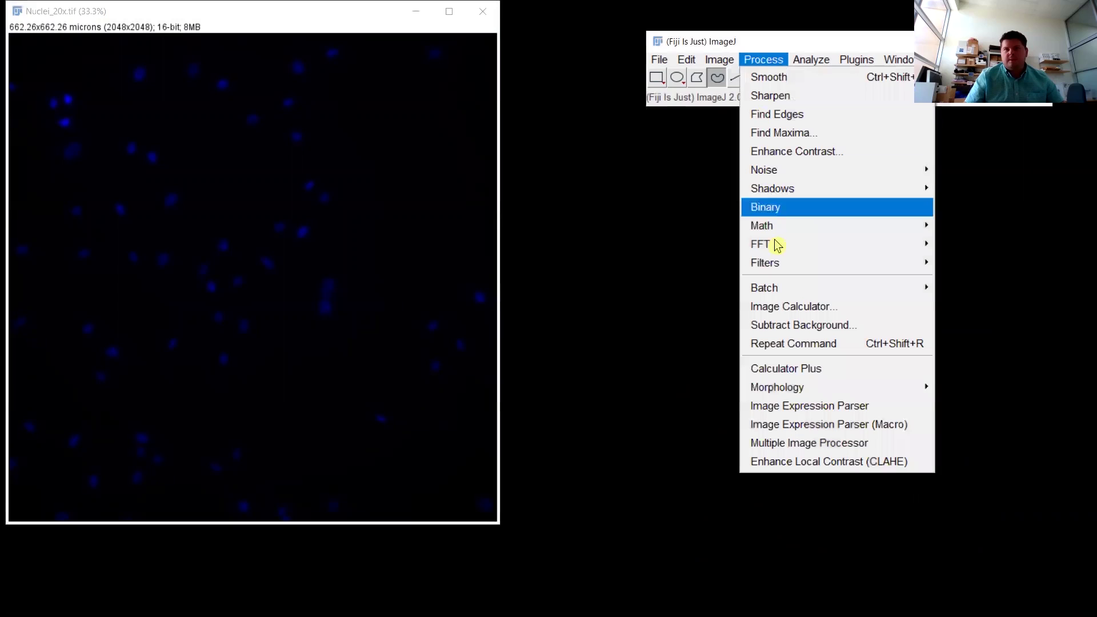
# - Apply a 2.0-pixel Median filter to the freshly opened nuclei image
pyautogui.moveTo(803, 263)
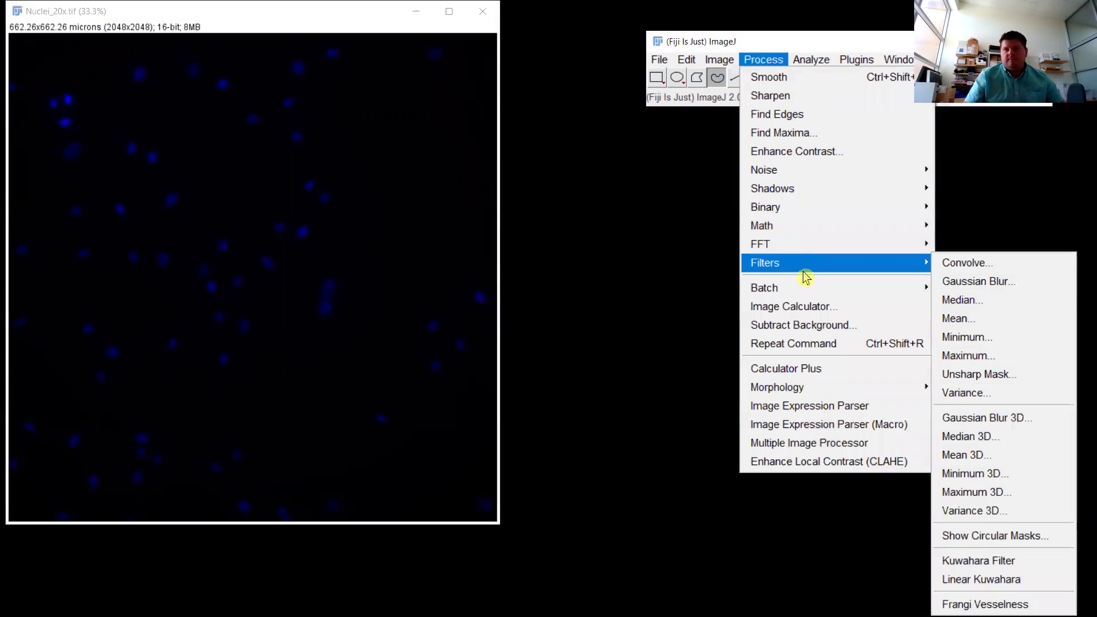
pyautogui.click(989, 311)
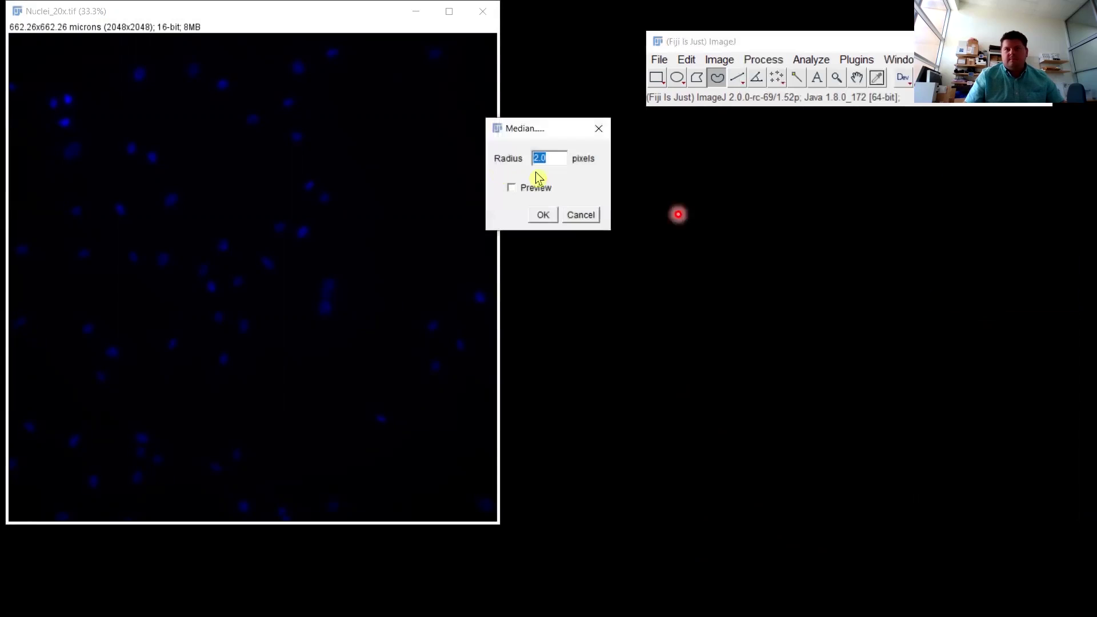
pyautogui.click(549, 217)
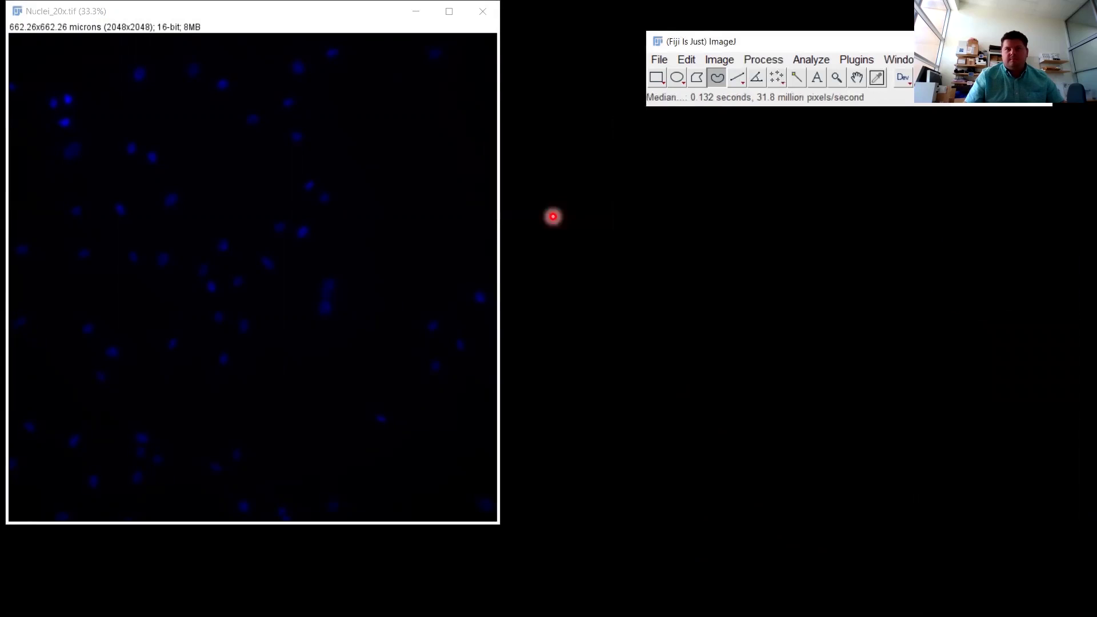
# - Subtract the nuclei image's background with a 30-pixel rolling ball and the Light background option turned off
pyautogui.click(778, 64)
pyautogui.click(788, 323)
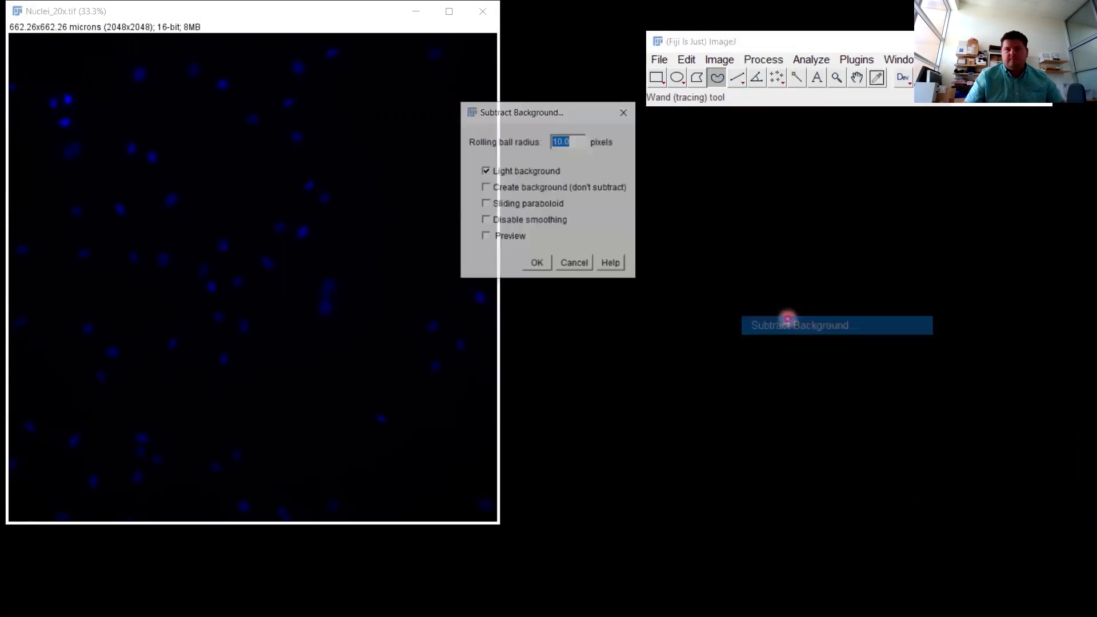
pyautogui.write('30')
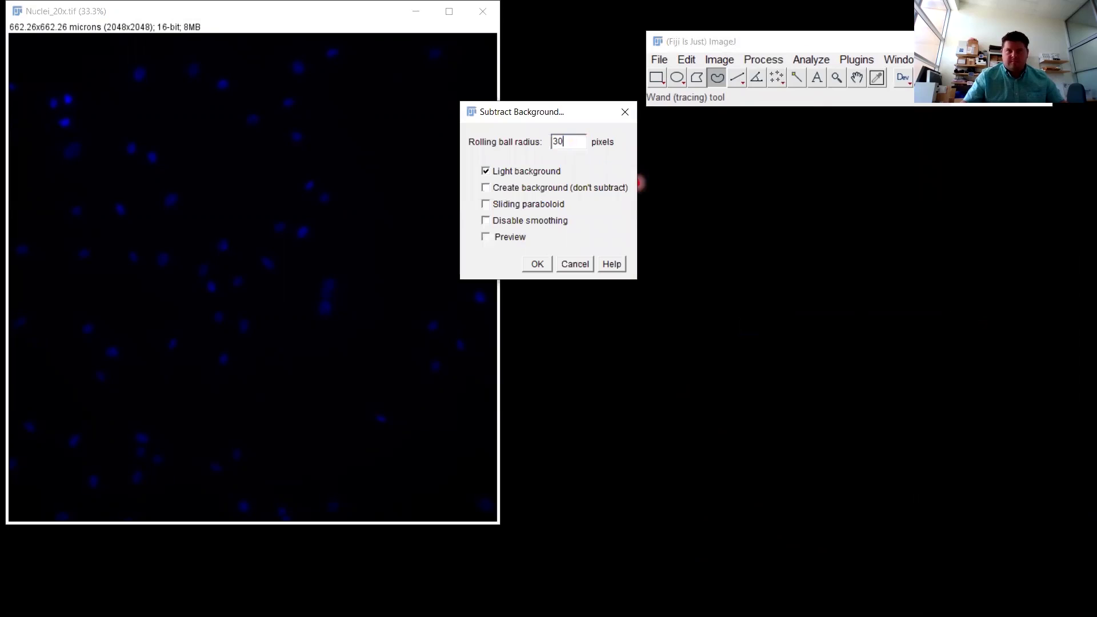
pyautogui.click(523, 172)
pyautogui.click(528, 266)
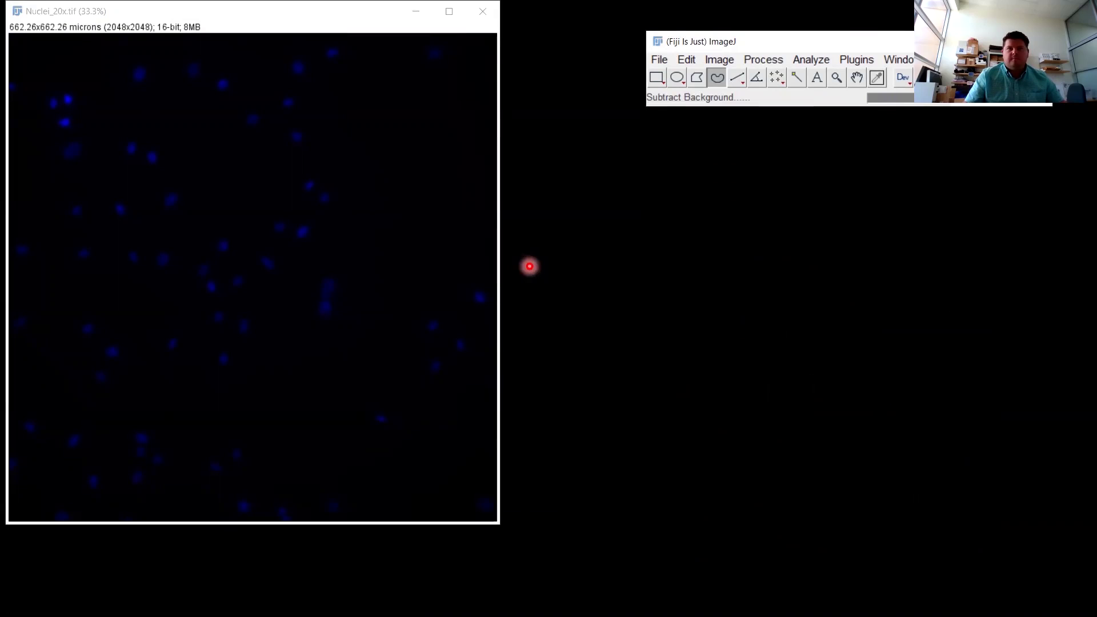
# - Open the threshold adjustment for the background-subtracted nuclei image, and reset its threshold range
pyautogui.click(721, 59)
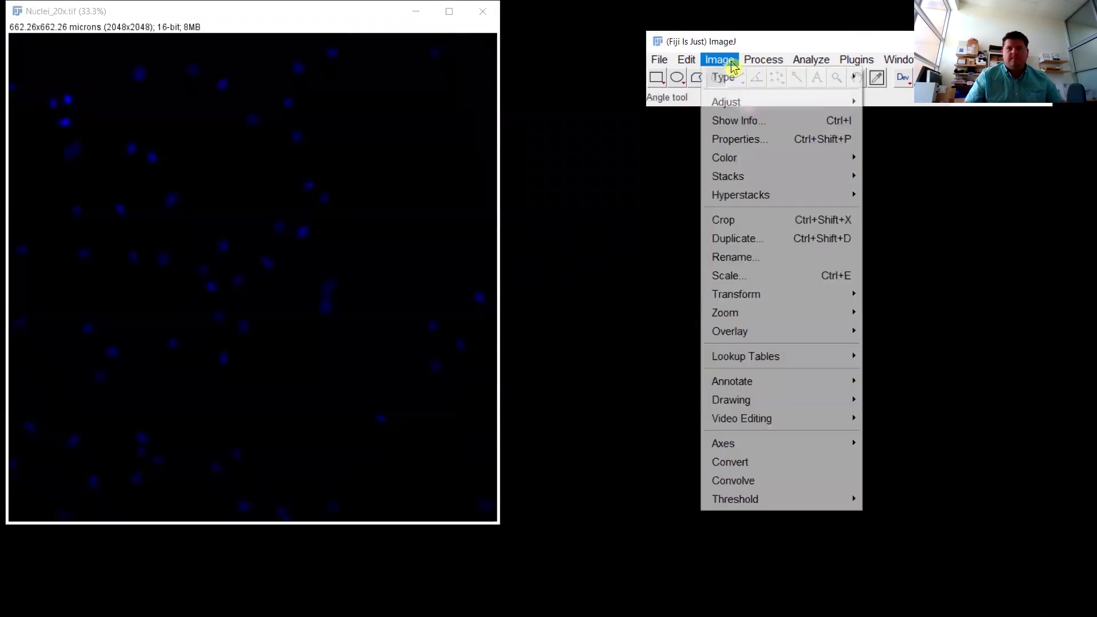
pyautogui.moveTo(734, 103)
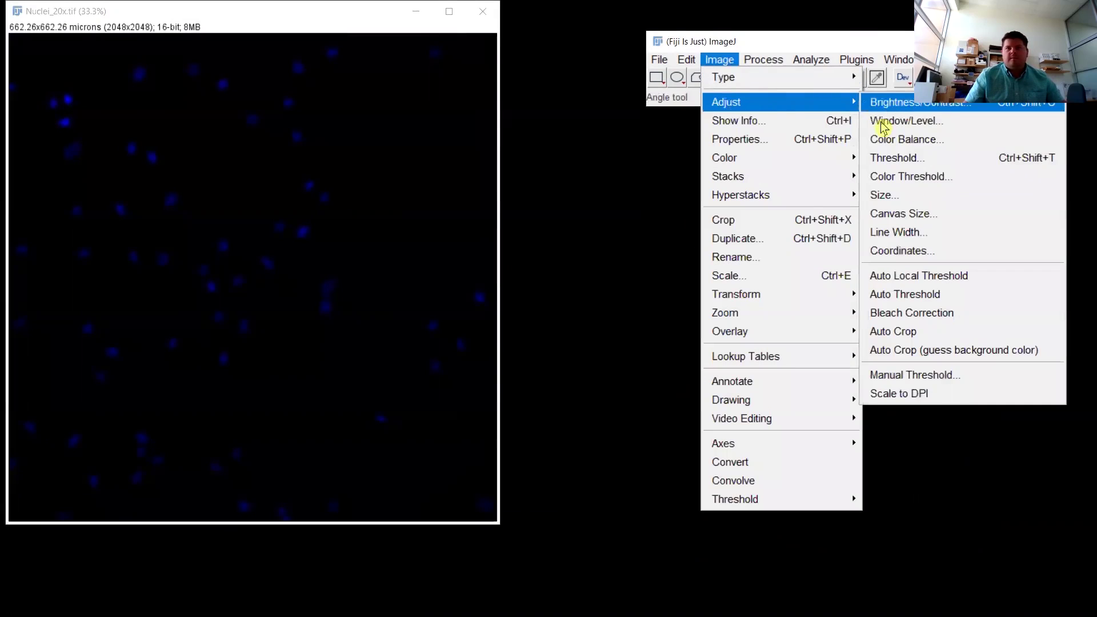
pyautogui.click(889, 159)
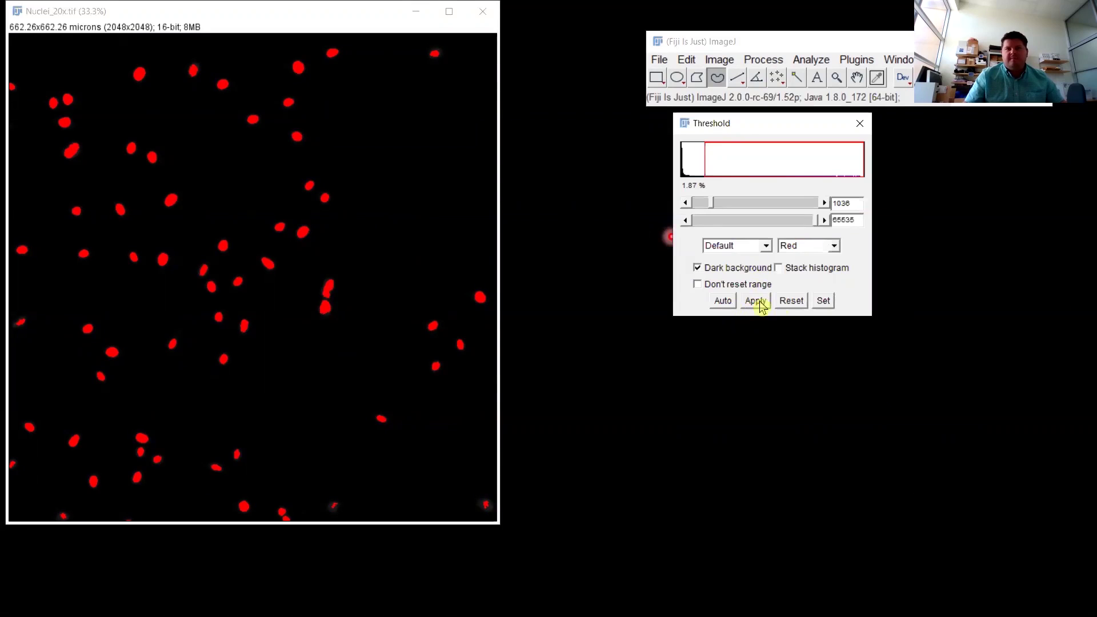
pyautogui.click(792, 302)
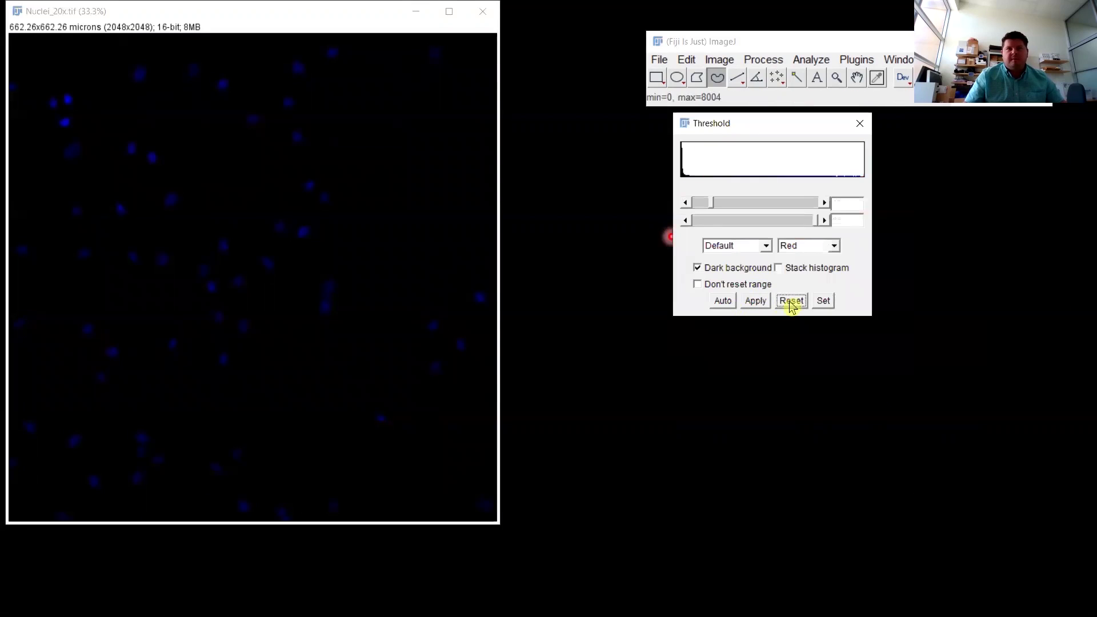
# - Threshold the nuclei automatically with the Triangle method, and apply it to convert the image to a binary mask
pyautogui.click(734, 252)
pyautogui.scroll(-3, 735, 315)
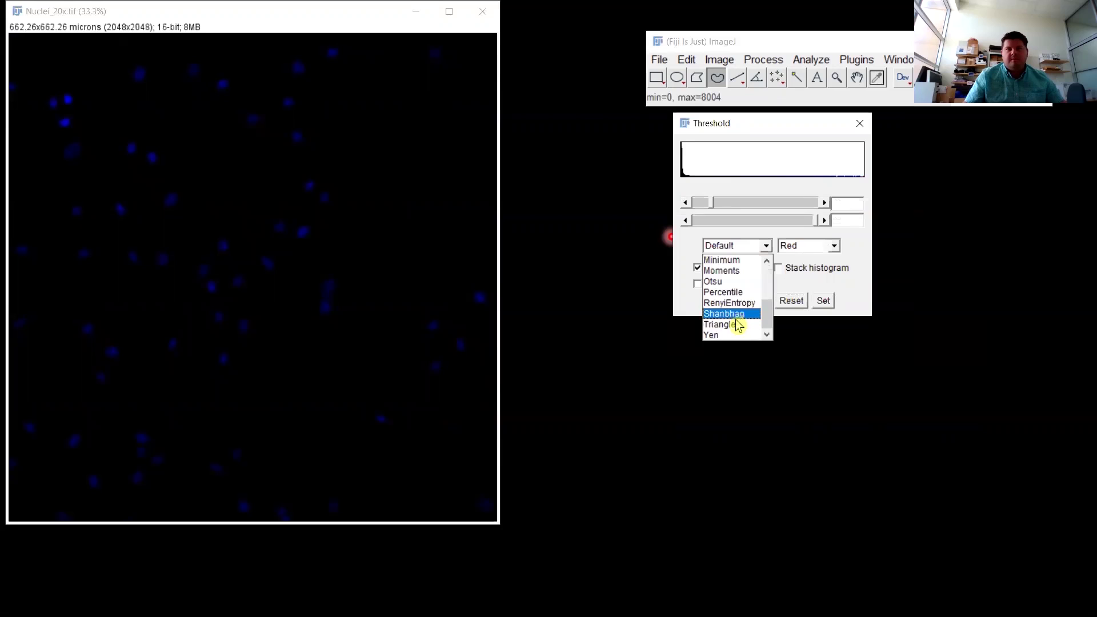
pyautogui.click(735, 320)
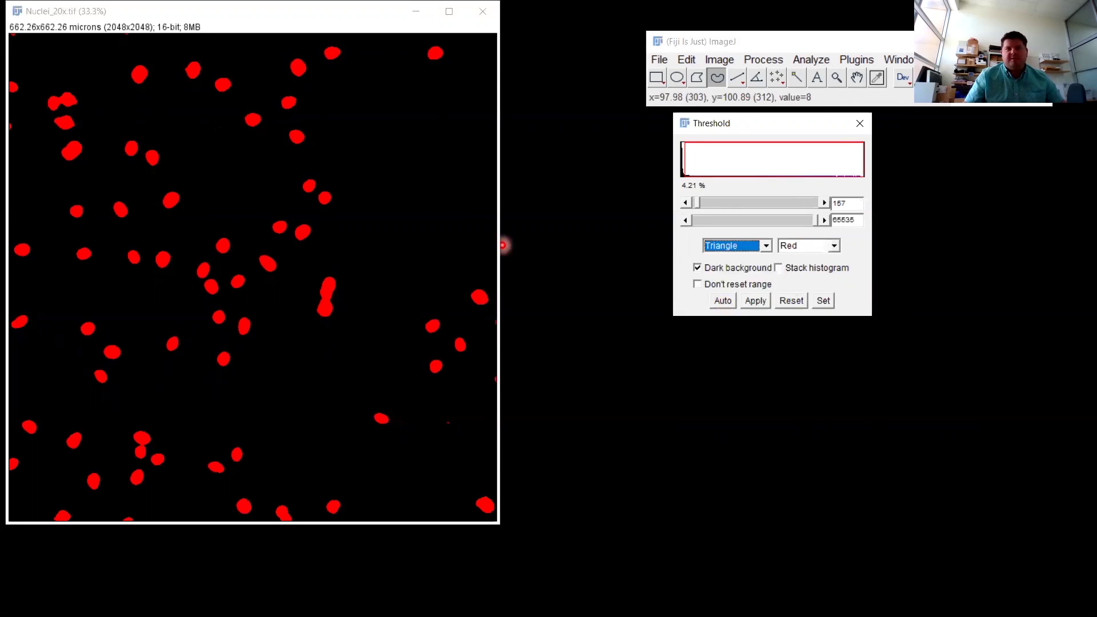
pyautogui.click(730, 303)
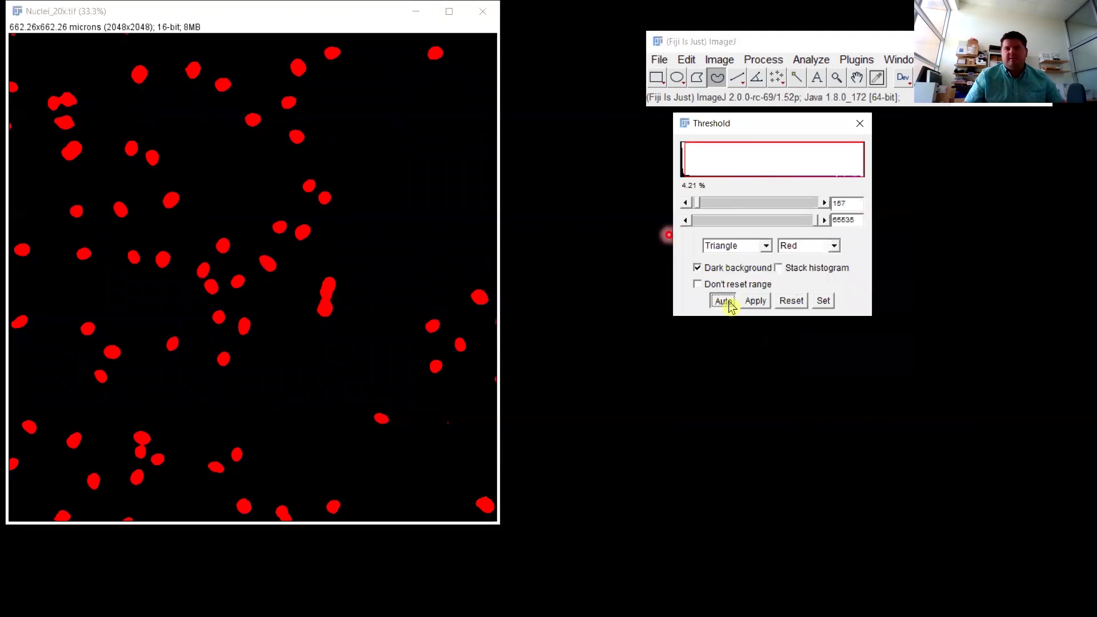
pyautogui.click(756, 300)
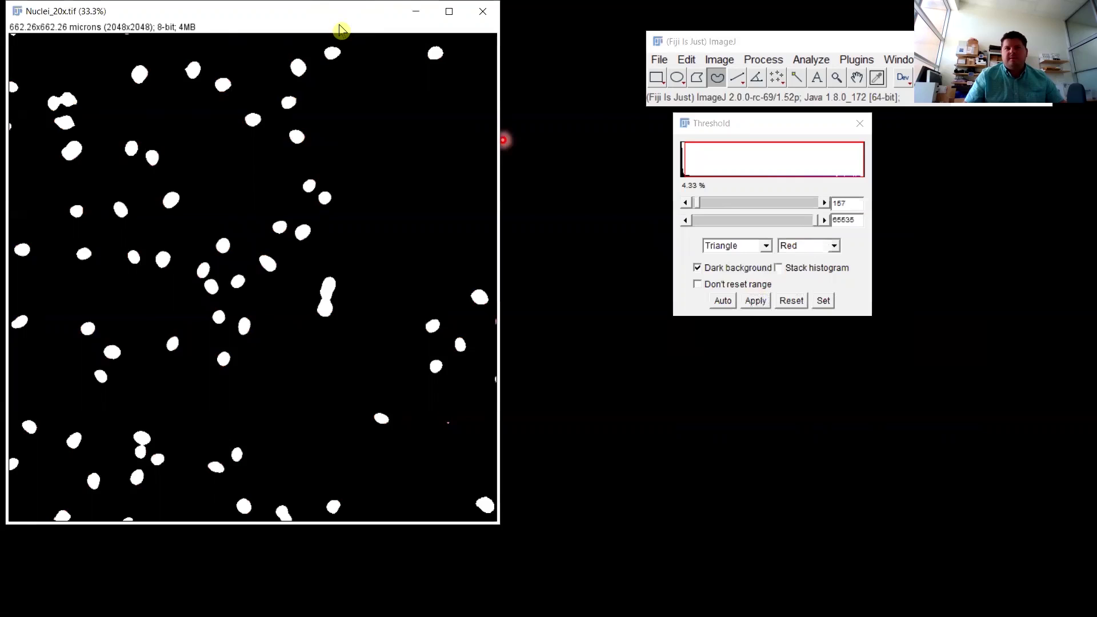
# - Run Watershed on the binary nuclei mask to separate touching nuclei
pyautogui.moveTo(341, 30); pyautogui.dragTo(451, 94)
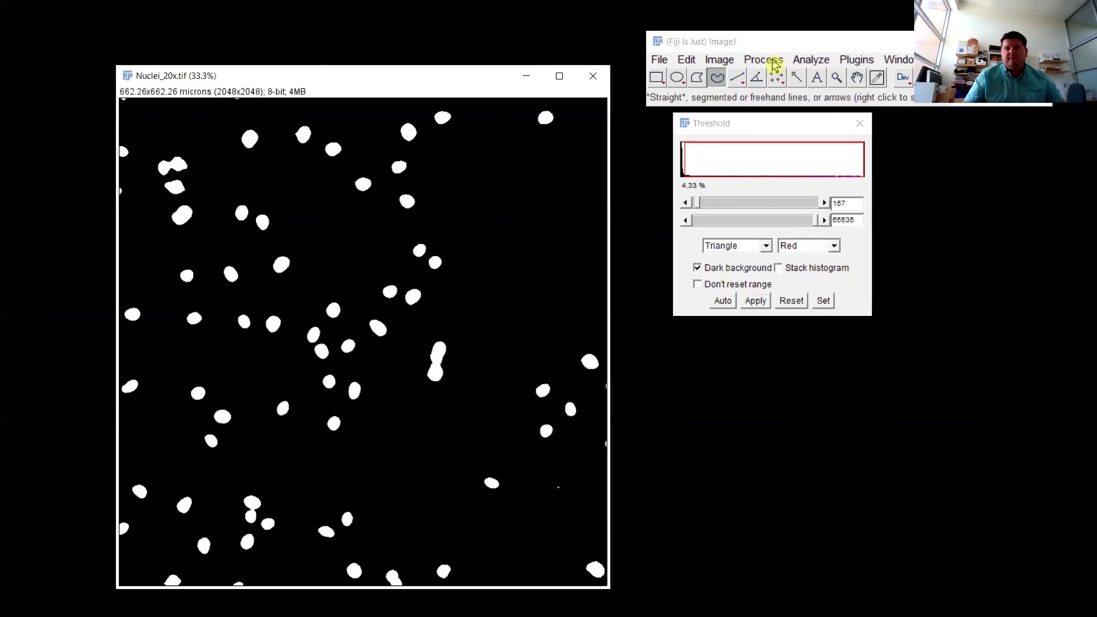
pyautogui.click(765, 60)
pyautogui.moveTo(799, 209)
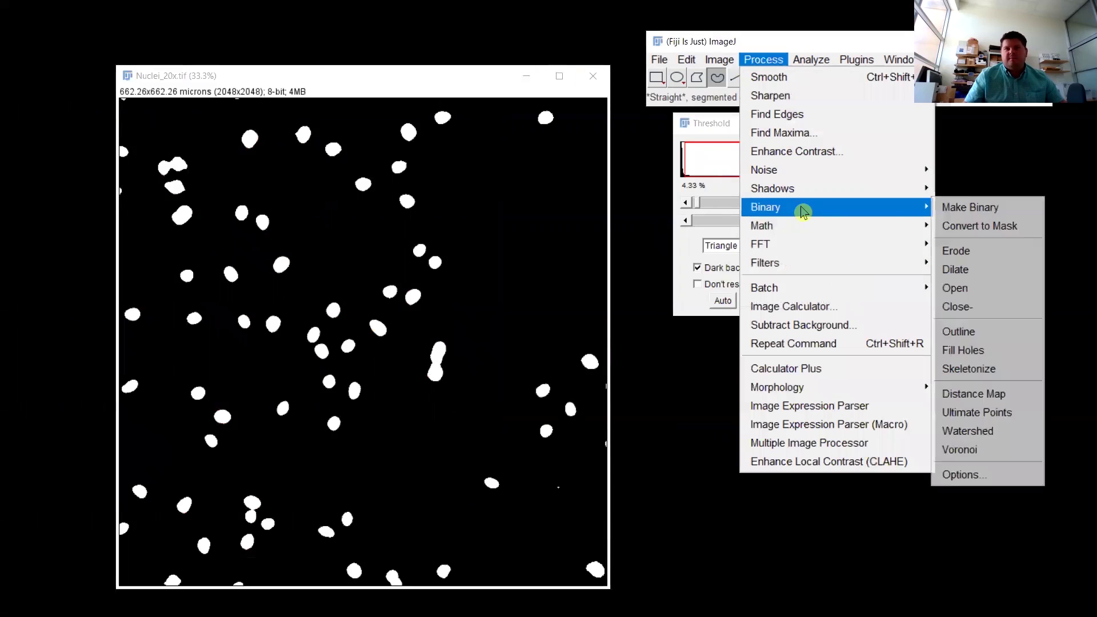
pyautogui.click(1015, 432)
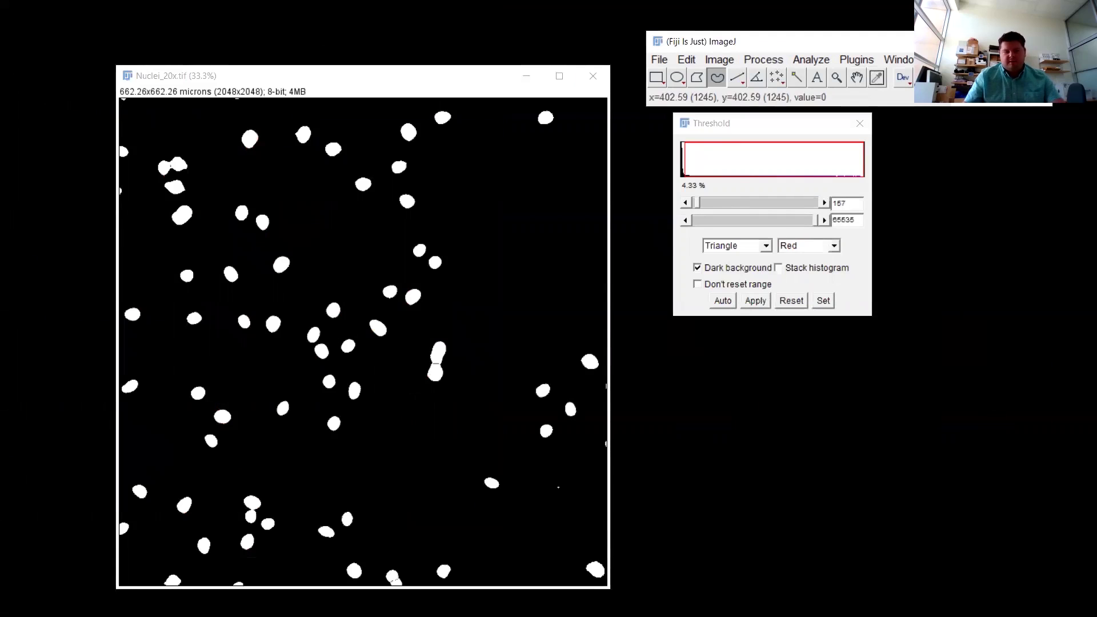
# - Examine the watershed cuts between touching nuclei at close range in several areas of the mask
pyautogui.press('+')
pyautogui.press('+')
pyautogui.press('+')
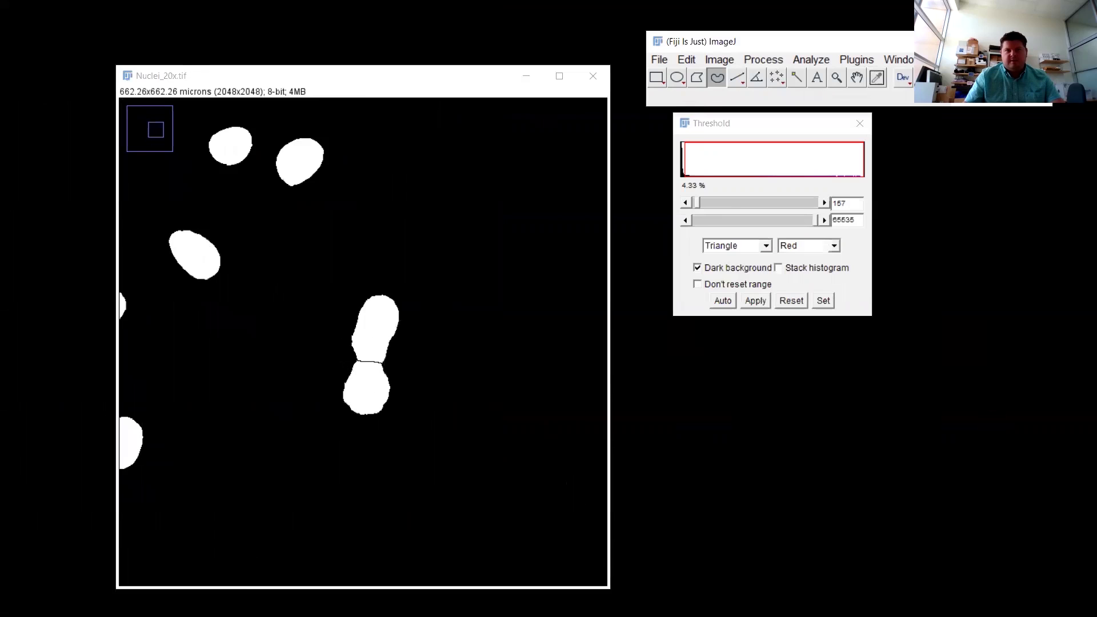
pyautogui.press('-')
pyautogui.press('-')
pyautogui.press('-')
pyautogui.press('-')
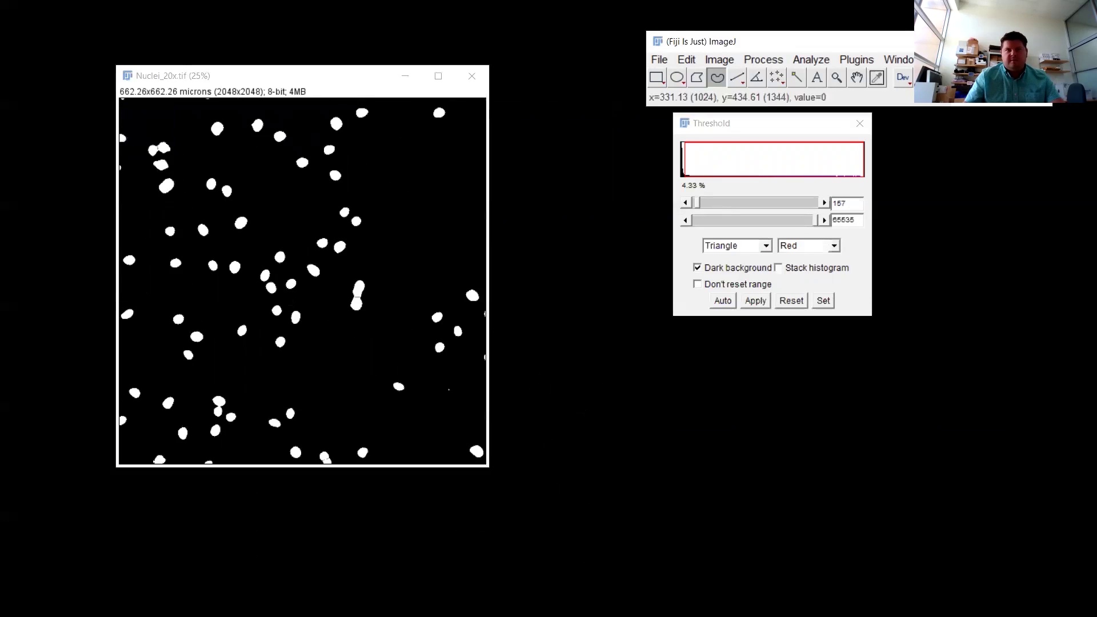
pyautogui.press('+')
pyautogui.press('+')
pyautogui.press('+')
pyautogui.press('+')
pyautogui.press('+')
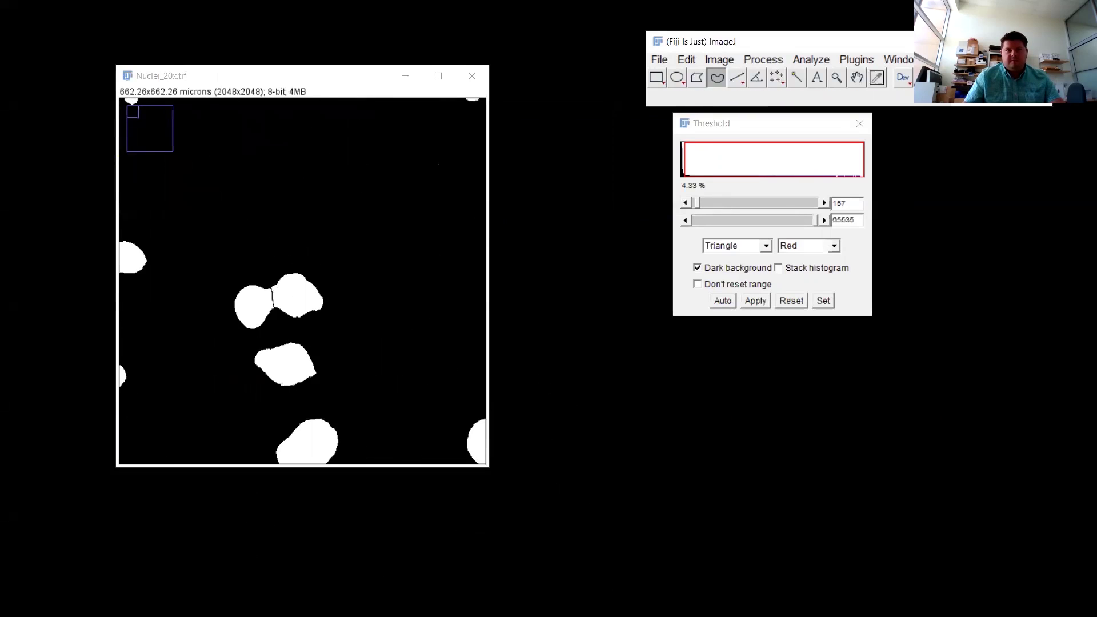
pyautogui.press('-')
pyautogui.press('-')
pyautogui.press('-')
pyautogui.press('-')
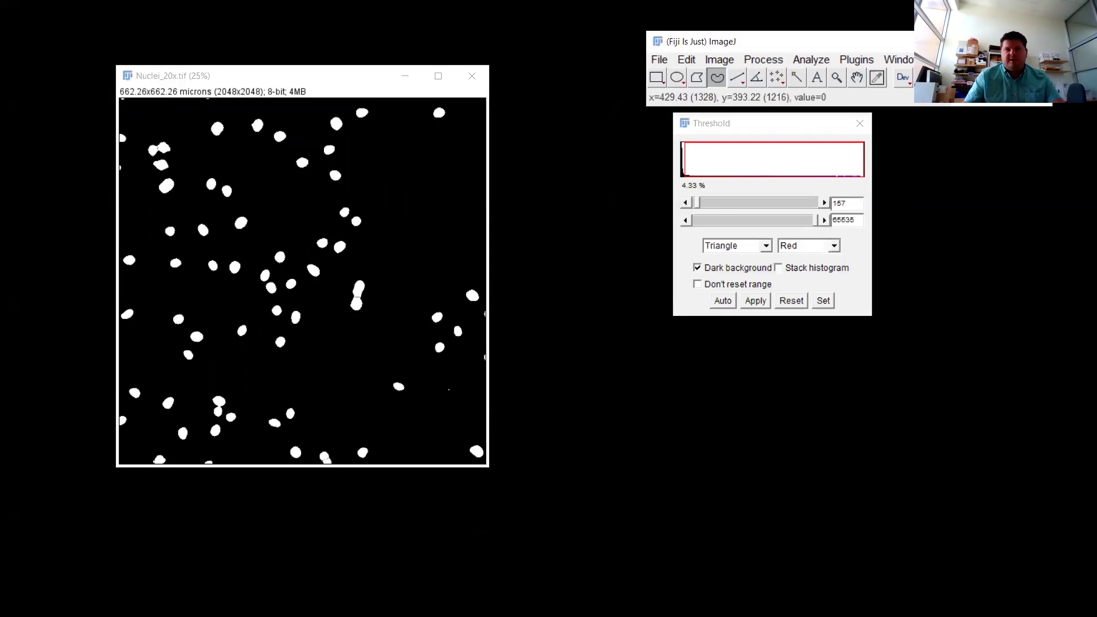
pyautogui.press('+')
pyautogui.press('+')
pyautogui.press('+')
pyautogui.press('+')
pyautogui.press('+')
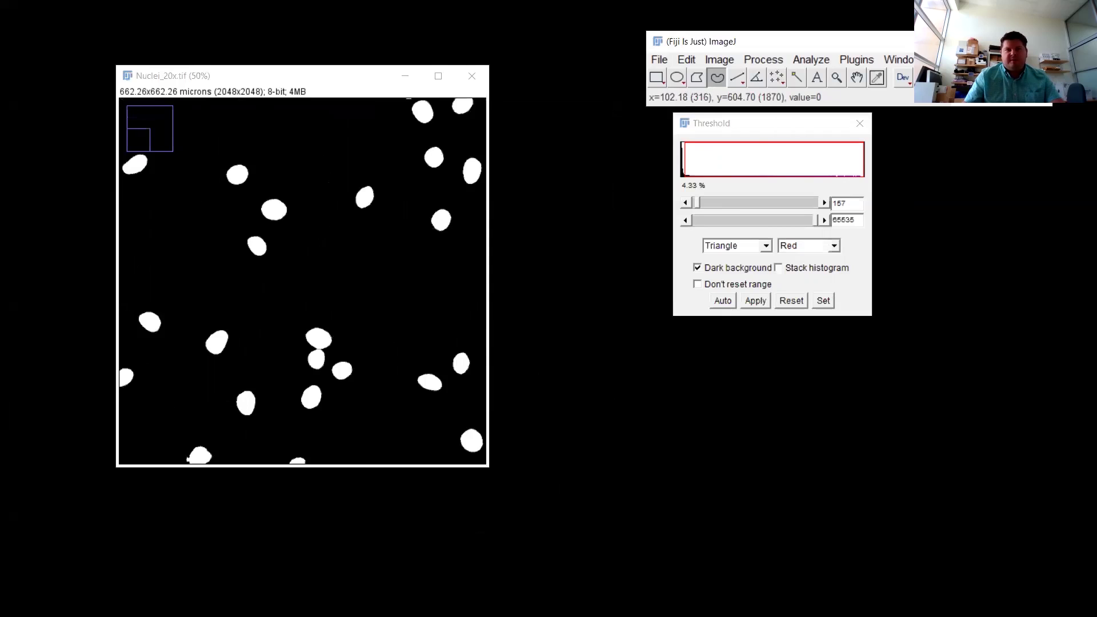
# - Open Analyze Particles for the watershed-separated nuclei mask, and enable displaying results and clearing previous results
pyautogui.press('-')
pyautogui.press('-')
pyautogui.press('-')
pyautogui.press('-')
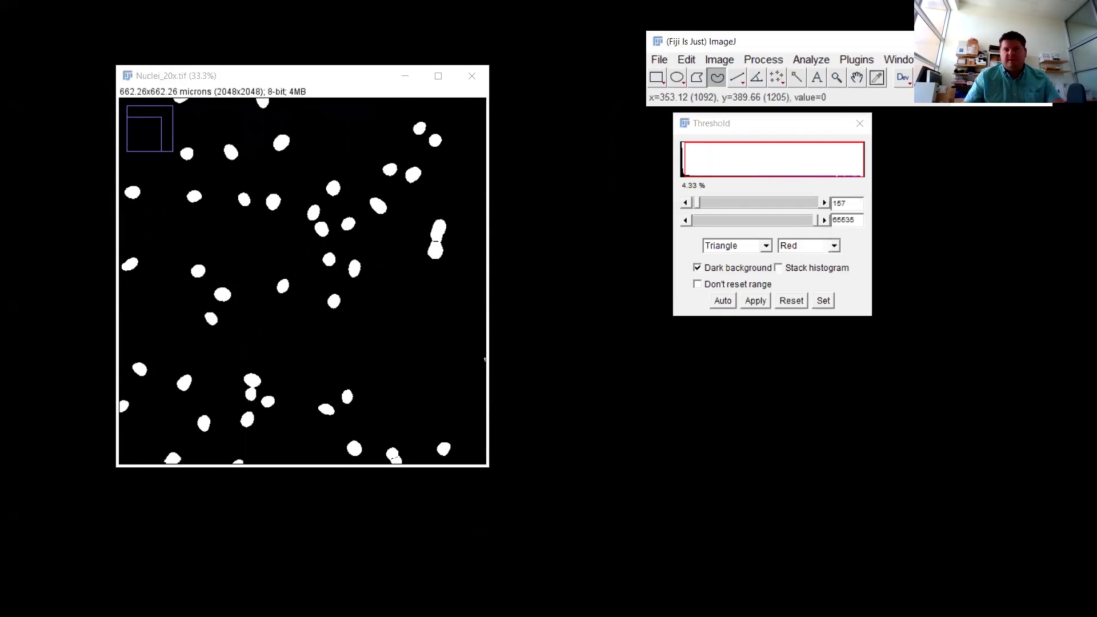
pyautogui.press('-')
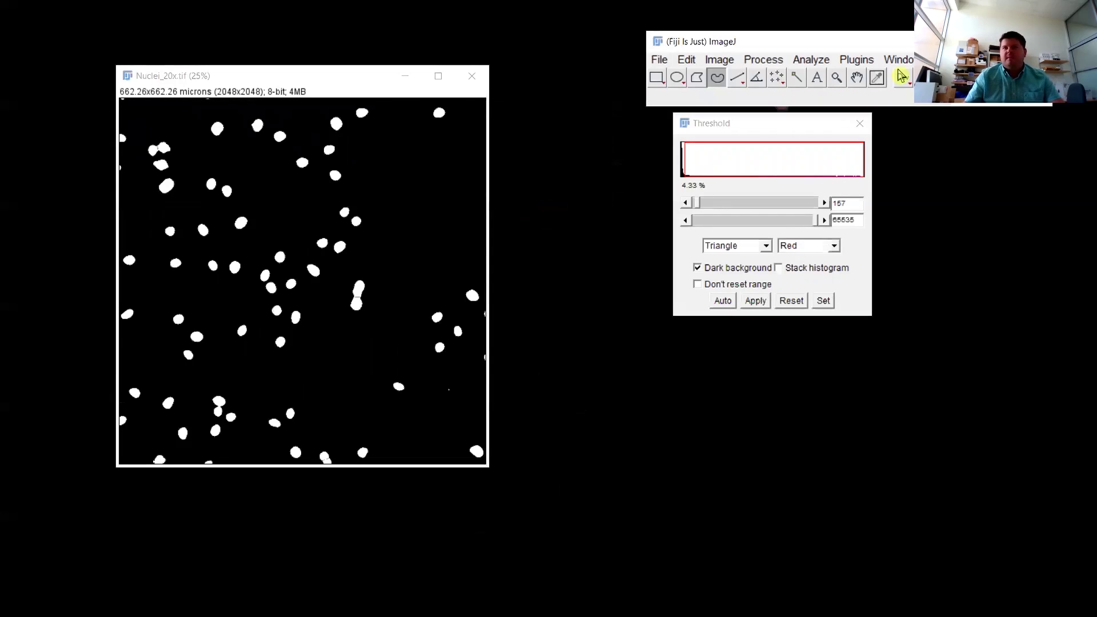
pyautogui.click(825, 61)
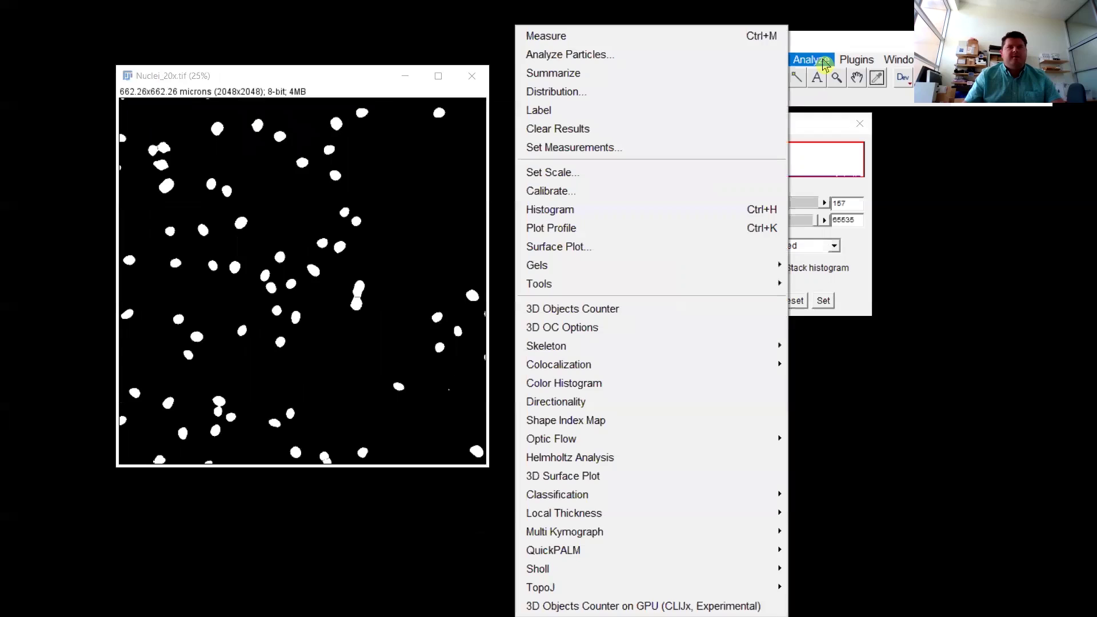
pyautogui.click(732, 57)
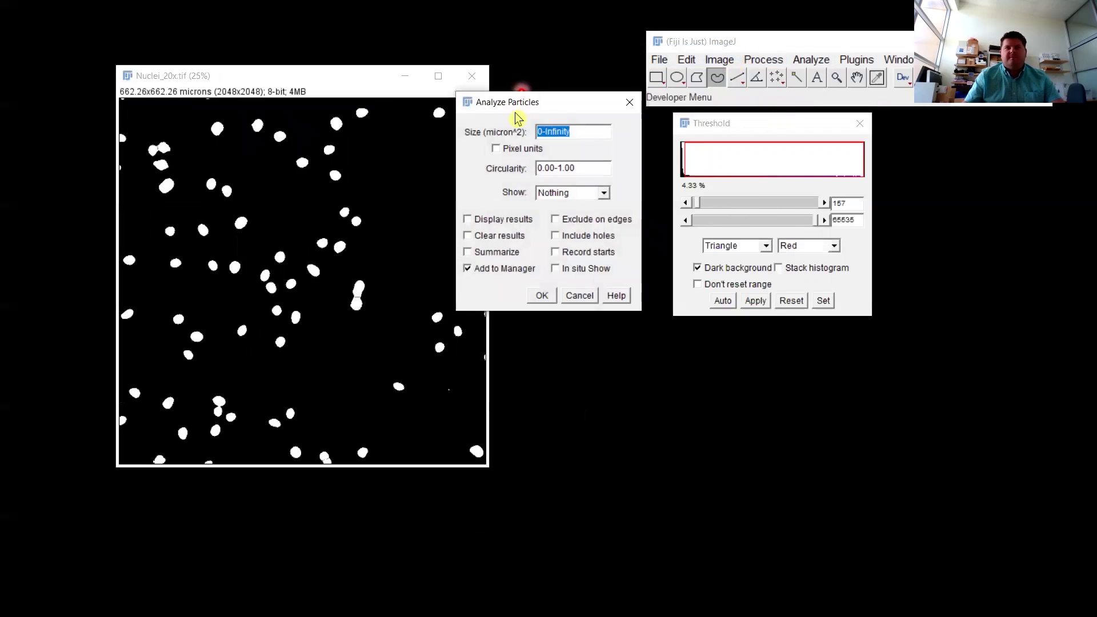
pyautogui.moveTo(515, 113); pyautogui.dragTo(560, 108)
pyautogui.click(533, 220)
pyautogui.click(528, 240)
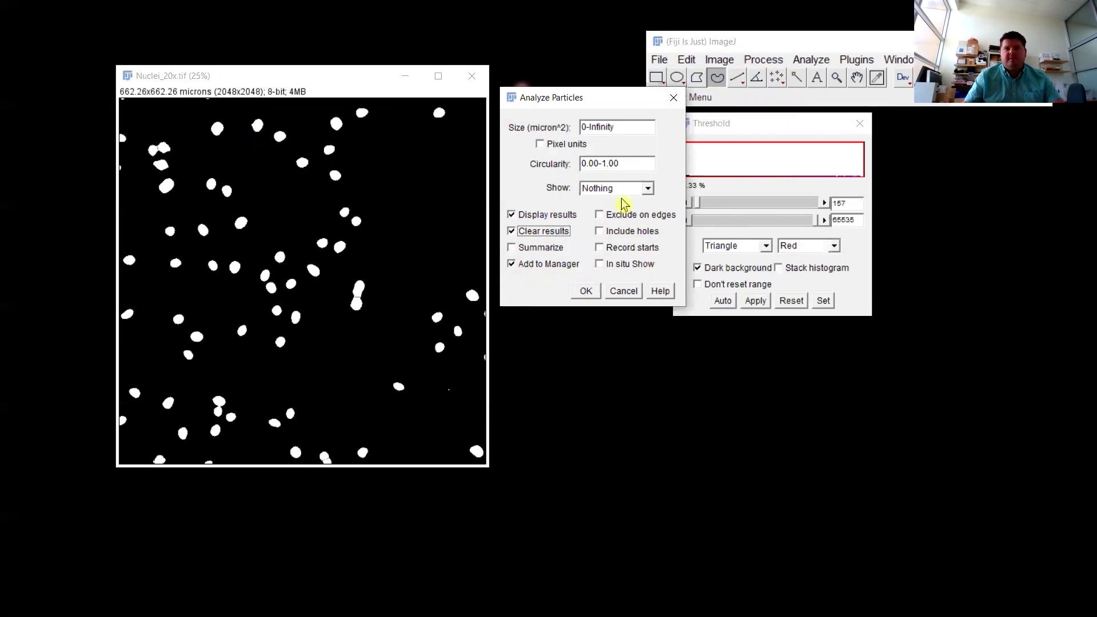
# - Set the particle analysis to show Masks and exclude particles on edges, and run it
pyautogui.click(606, 189)
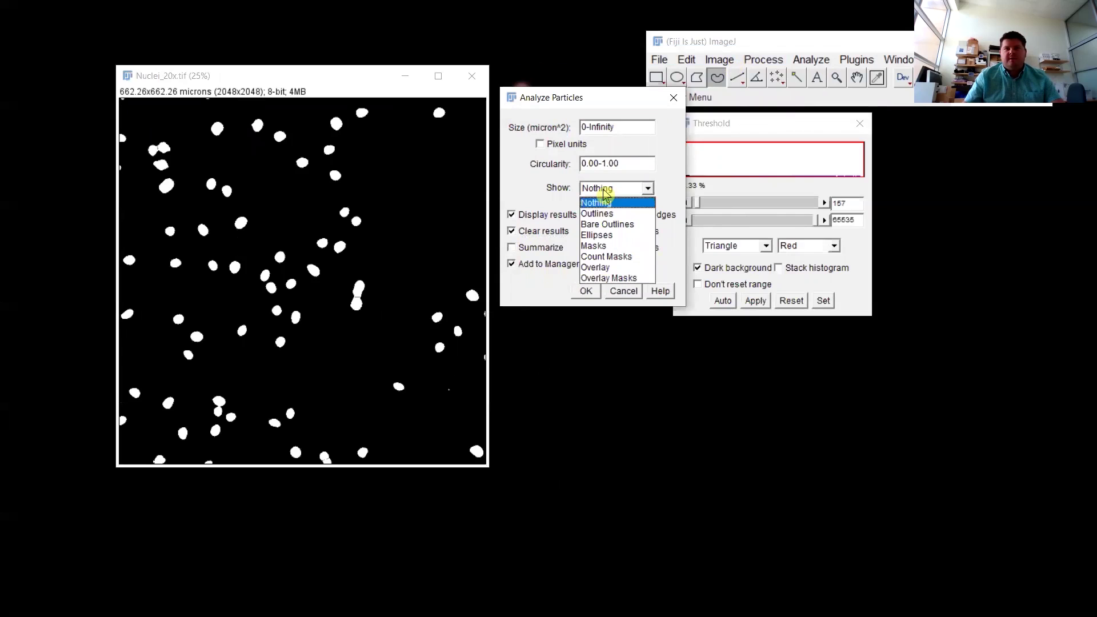
pyautogui.click(603, 247)
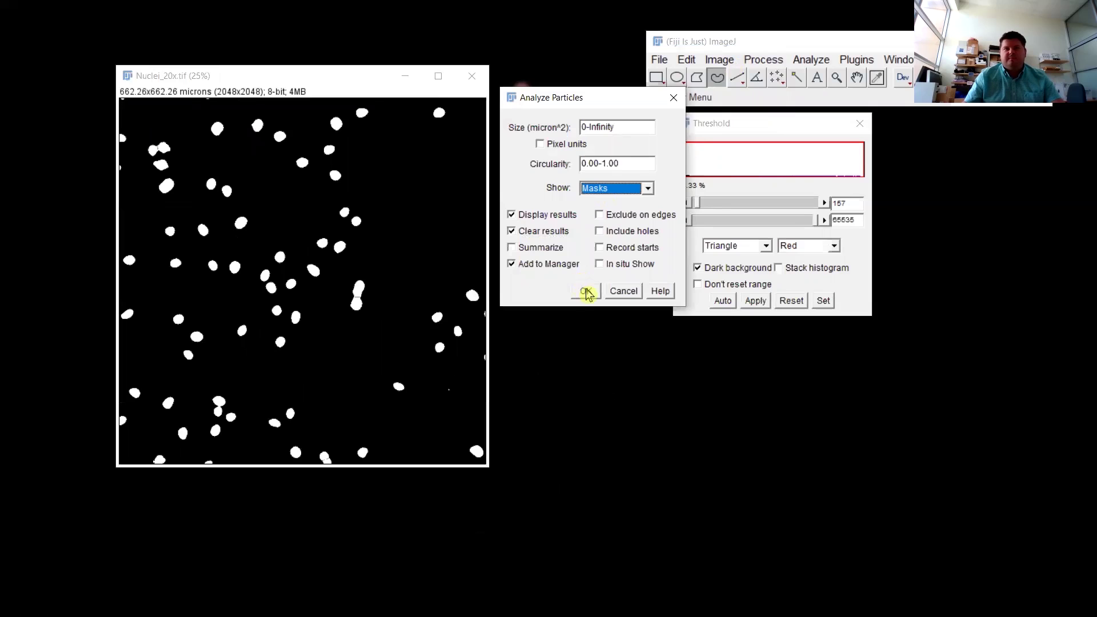
pyautogui.click(607, 218)
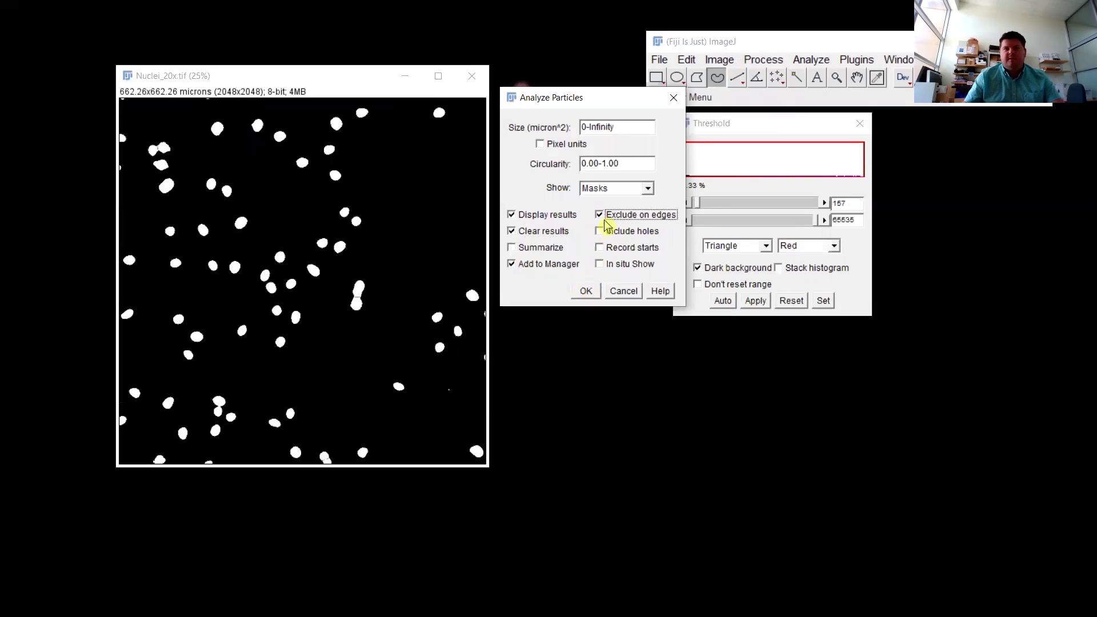
pyautogui.click(586, 290)
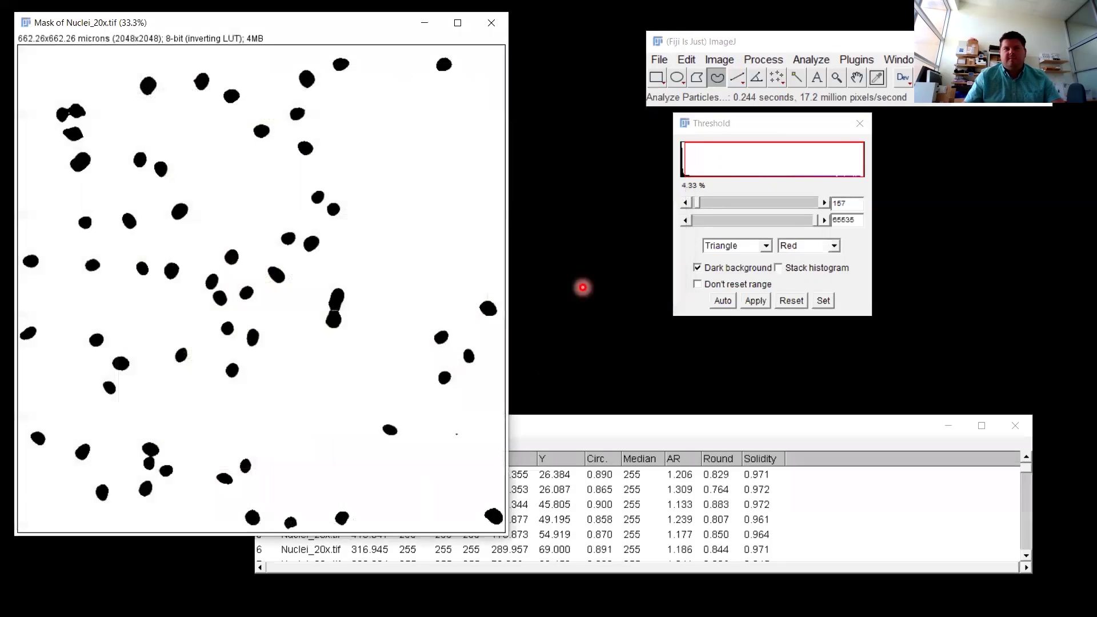
# - Place the labelled nuclei image beside the particle mask, and examine the numbered outlines around the clustered nuclei at close range
pyautogui.moveTo(207, 25); pyautogui.dragTo(217, 25)
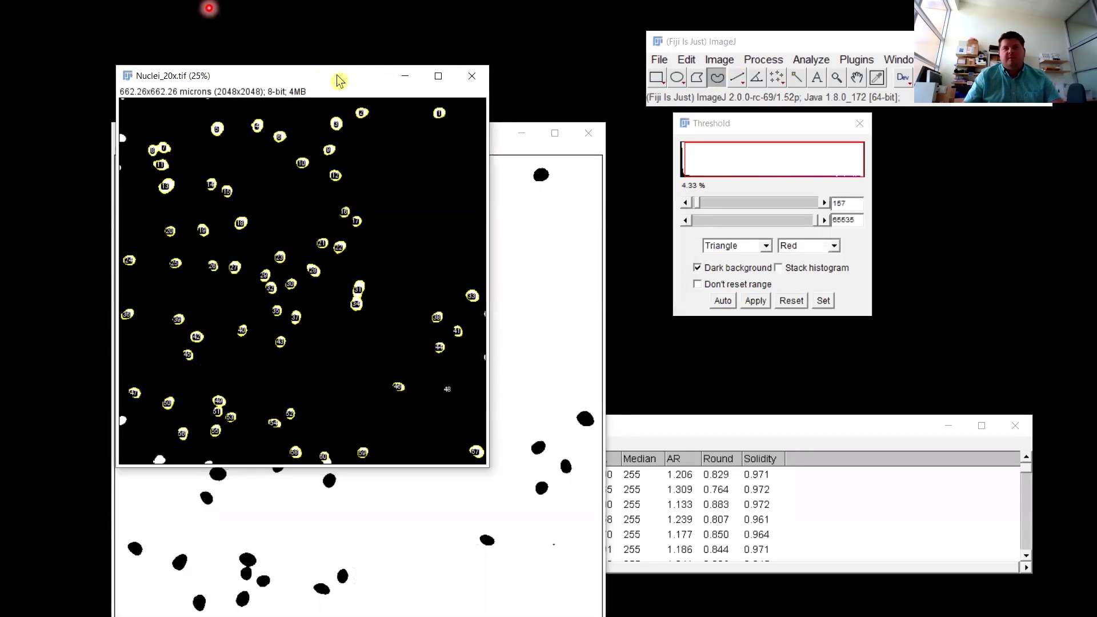
pyautogui.moveTo(339, 81); pyautogui.dragTo(678, 129)
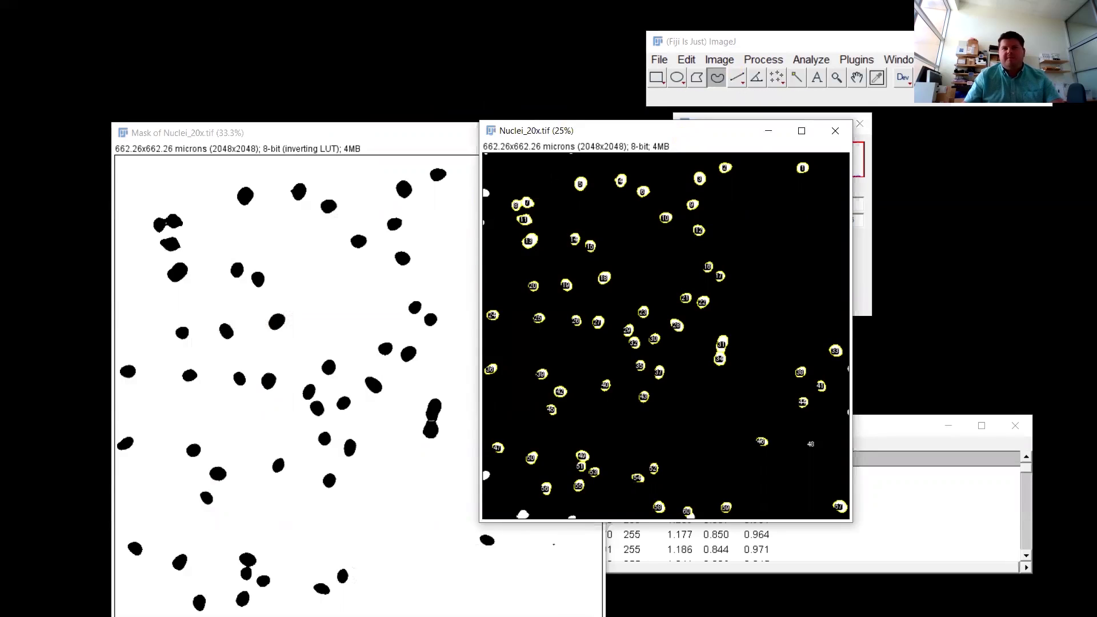
pyautogui.scroll(5, 505, 198)
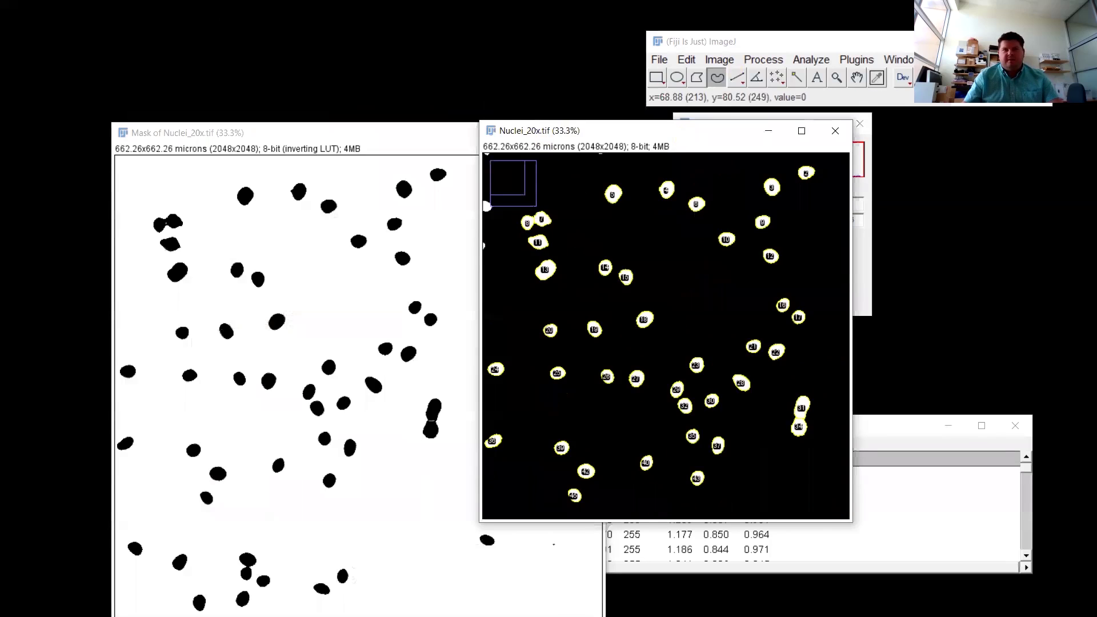
pyautogui.scroll(1, 619, 257)
pyautogui.scroll(-5, 637, 323)
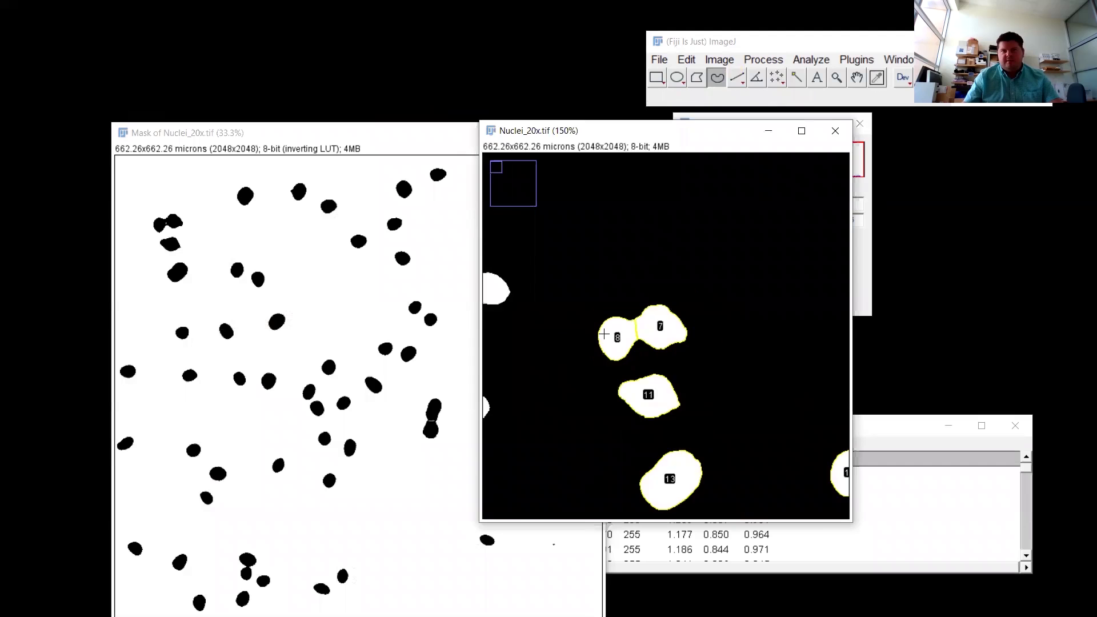
# - Bring up the ROI Manager and position it beside the labelled nuclei image
pyautogui.click(899, 60)
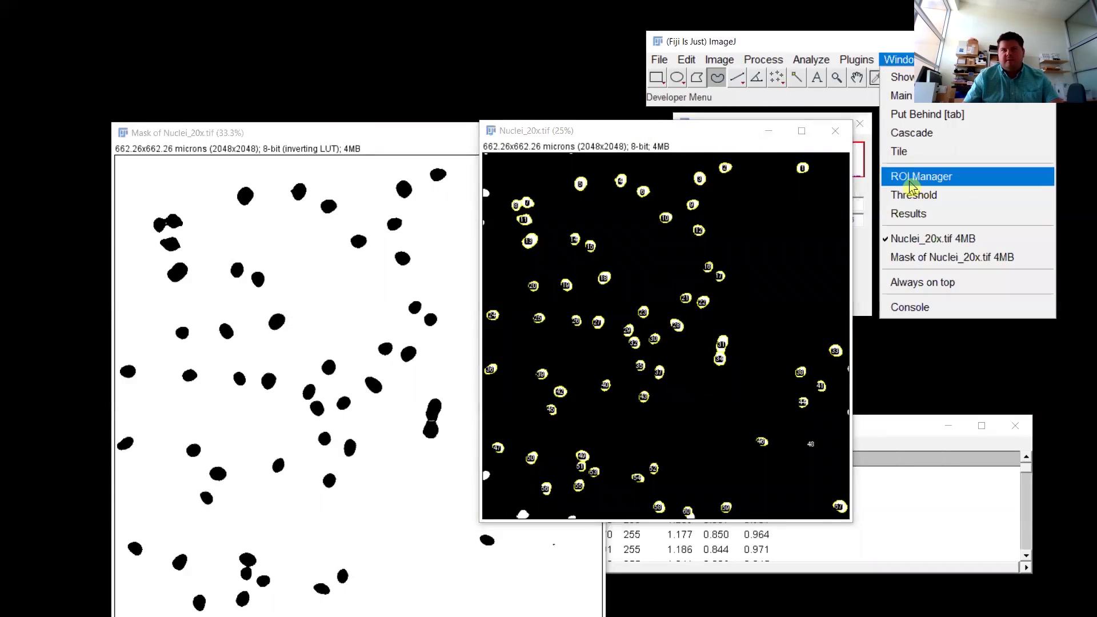
pyautogui.click(909, 177)
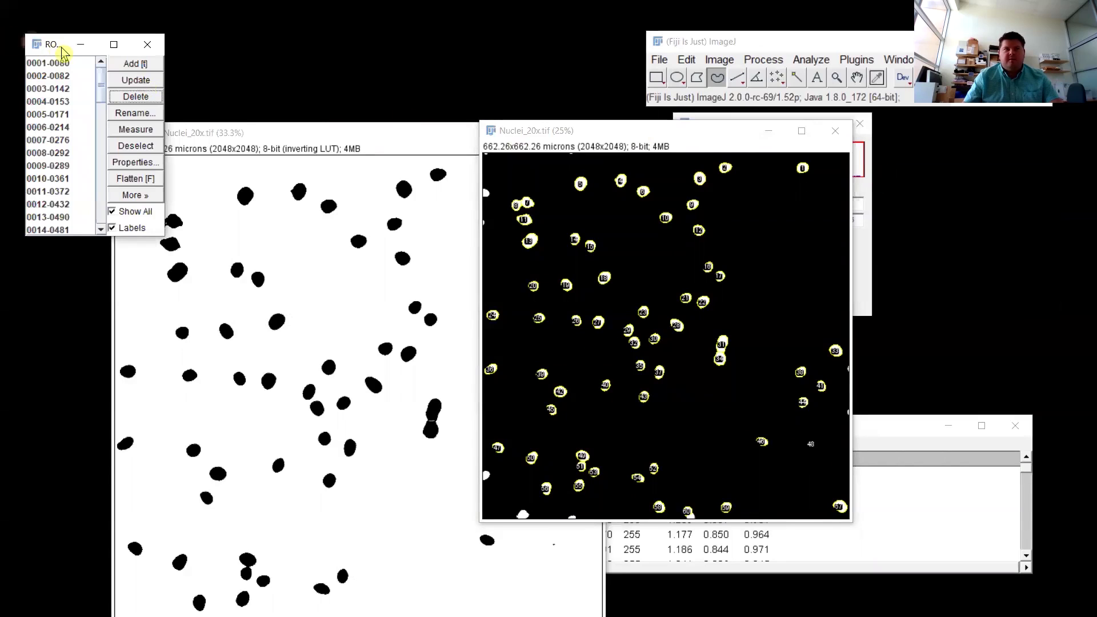
pyautogui.moveTo(63, 53); pyautogui.dragTo(210, 48)
# - Select several ROIs, including 0010-0361 and 0012-0432, to locate their nuclei, and toggle the display of all outlines off and on
pyautogui.click(207, 58)
pyautogui.click(207, 83)
pyautogui.click(204, 133)
pyautogui.click(203, 147)
pyautogui.click(201, 174)
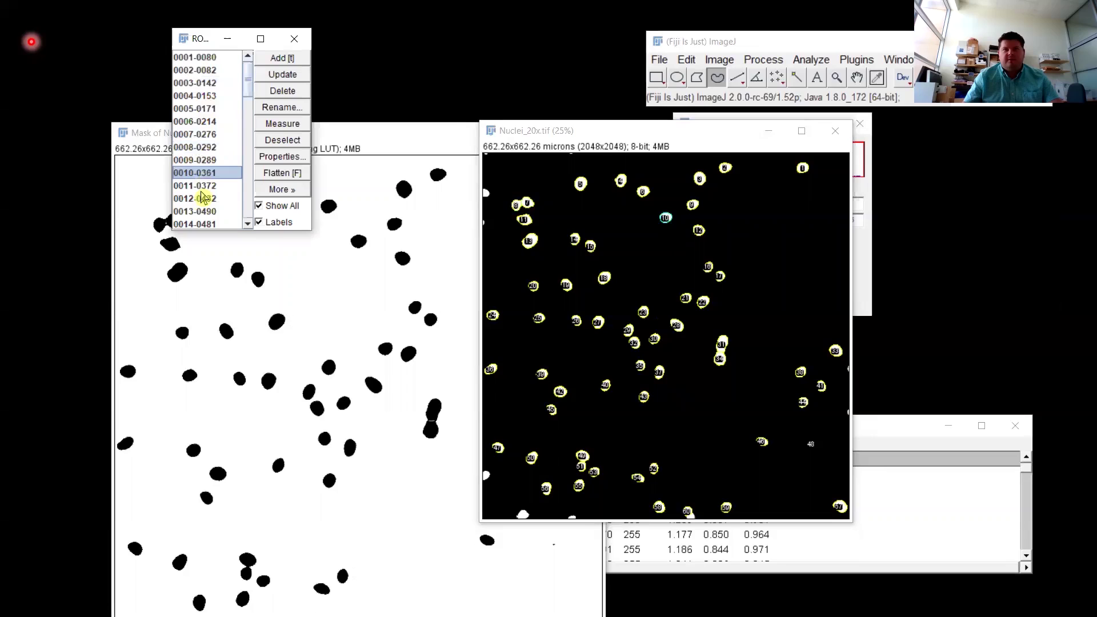
pyautogui.click(204, 198)
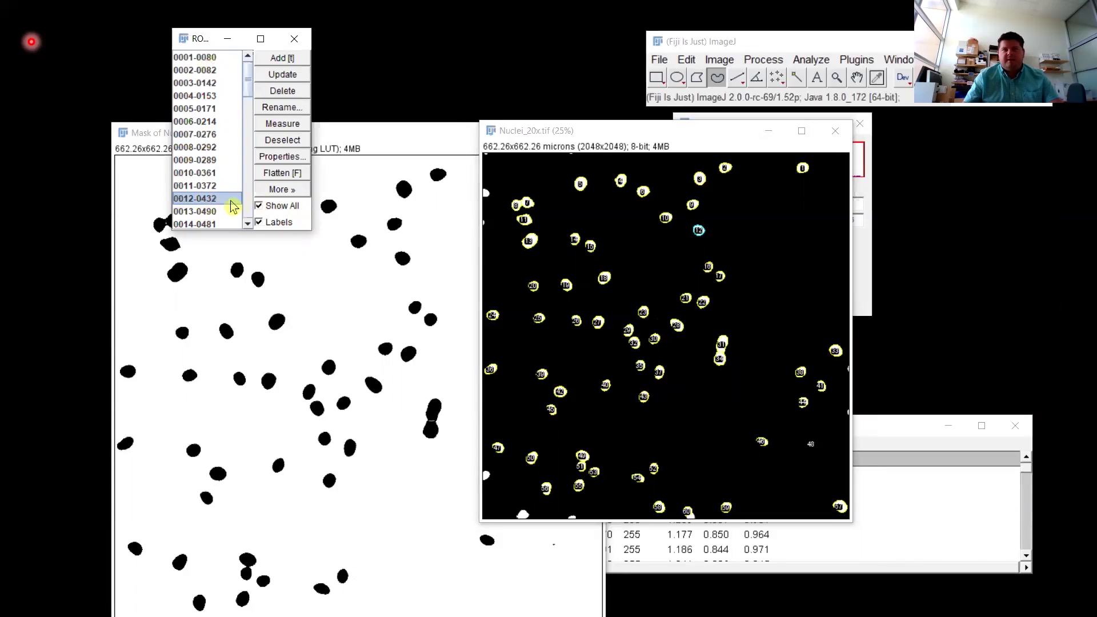
pyautogui.click(267, 208)
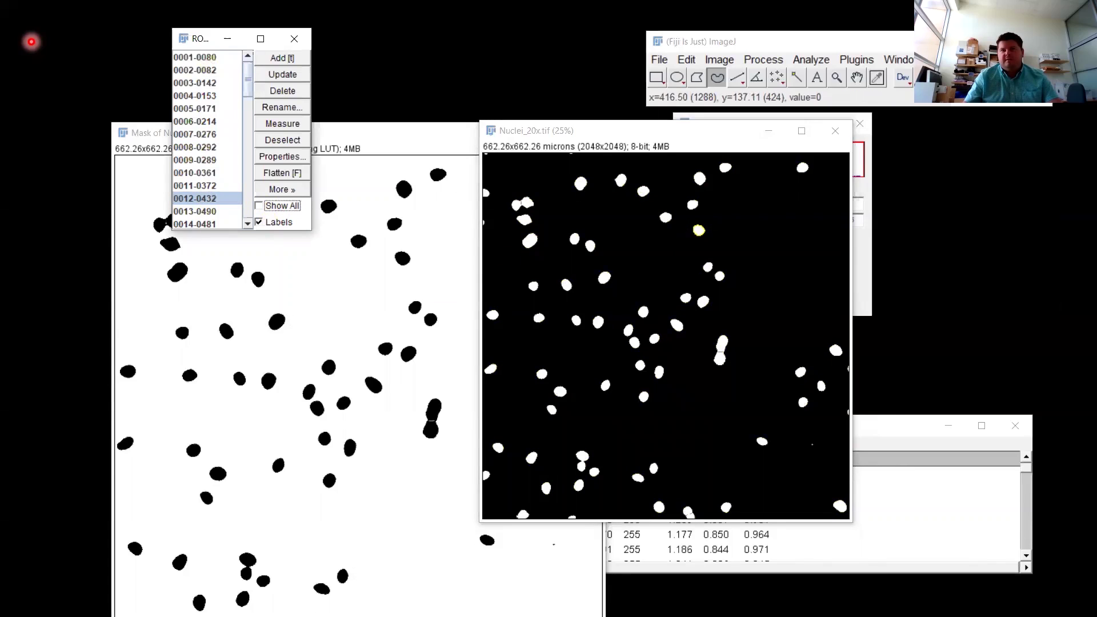
pyautogui.click(260, 207)
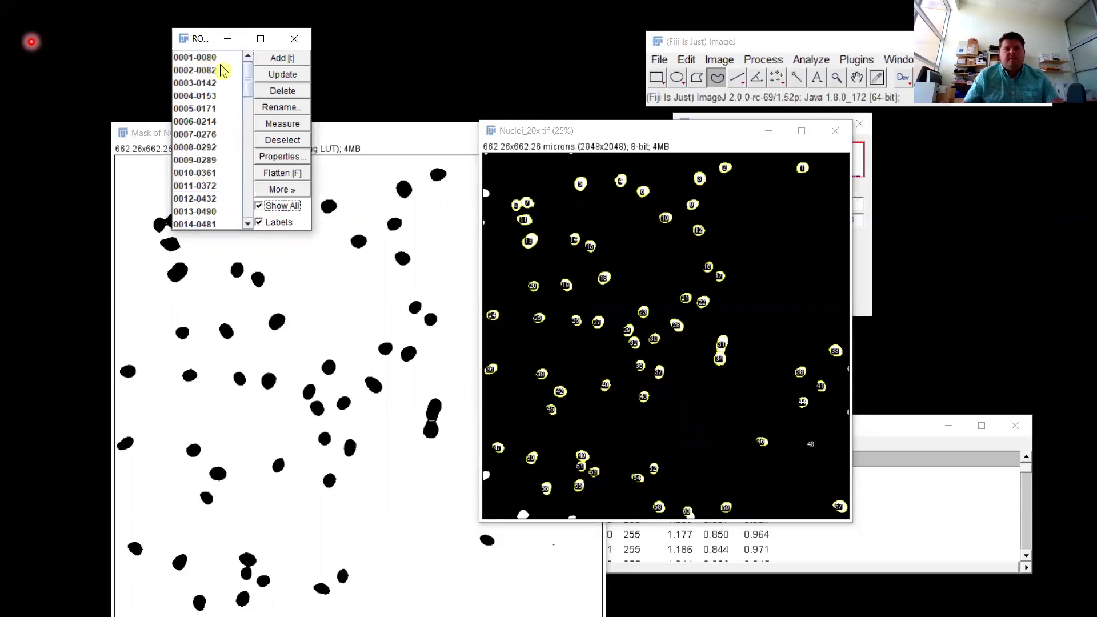
# - Bring the Results table forward, enlarge it, and examine the measurements of the individual nuclei
pyautogui.click(914, 430)
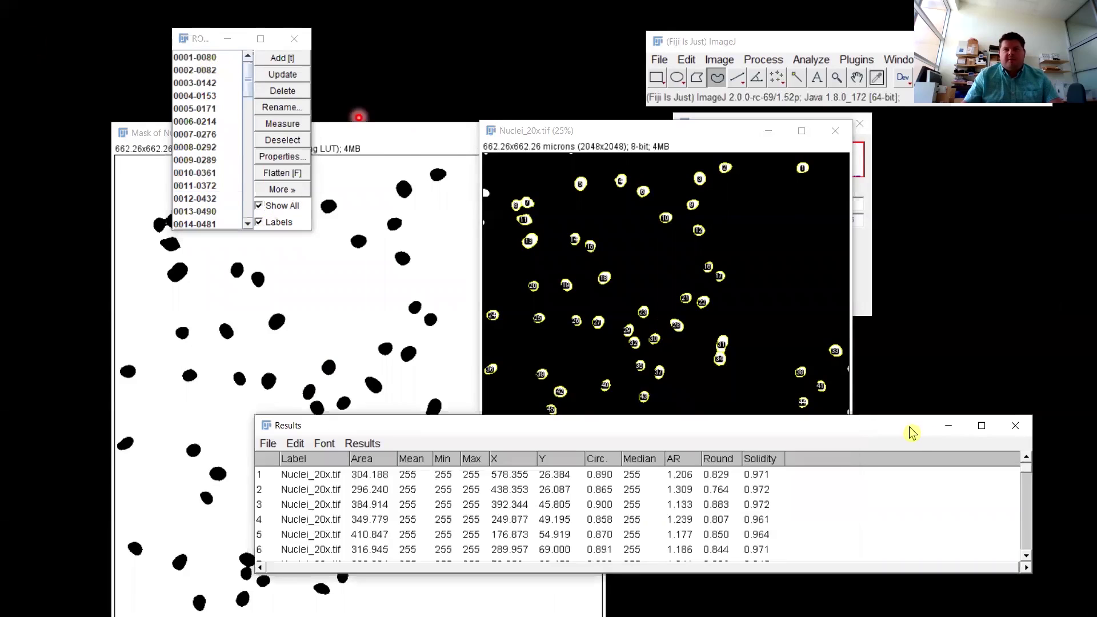
pyautogui.moveTo(942, 270); pyautogui.dragTo(944, 267)
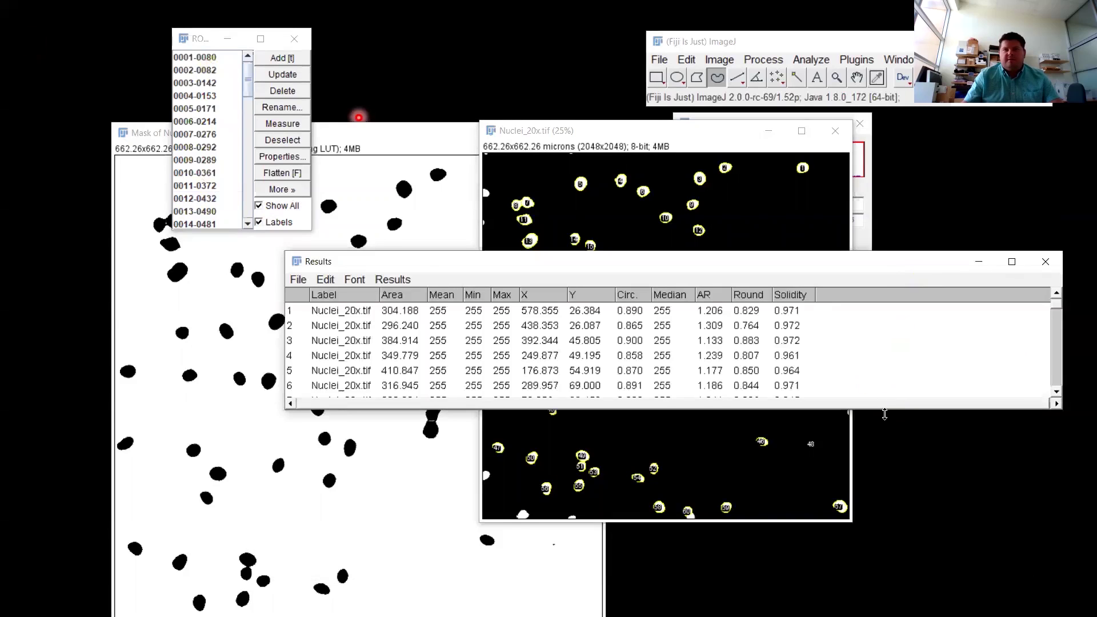
pyautogui.moveTo(886, 414); pyautogui.dragTo(886, 518)
pyautogui.moveTo(388, 314); pyautogui.dragTo(396, 490)
pyautogui.scroll(-2, 398, 491)
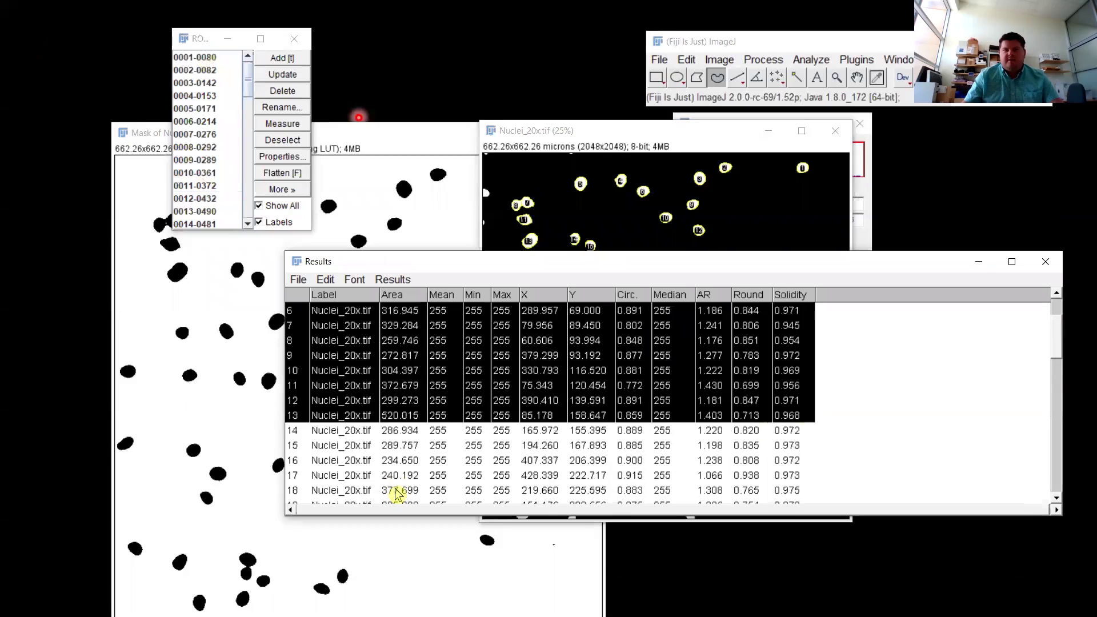
pyautogui.scroll(-2, 397, 493)
pyautogui.click(395, 492)
pyautogui.scroll(-2, 393, 475)
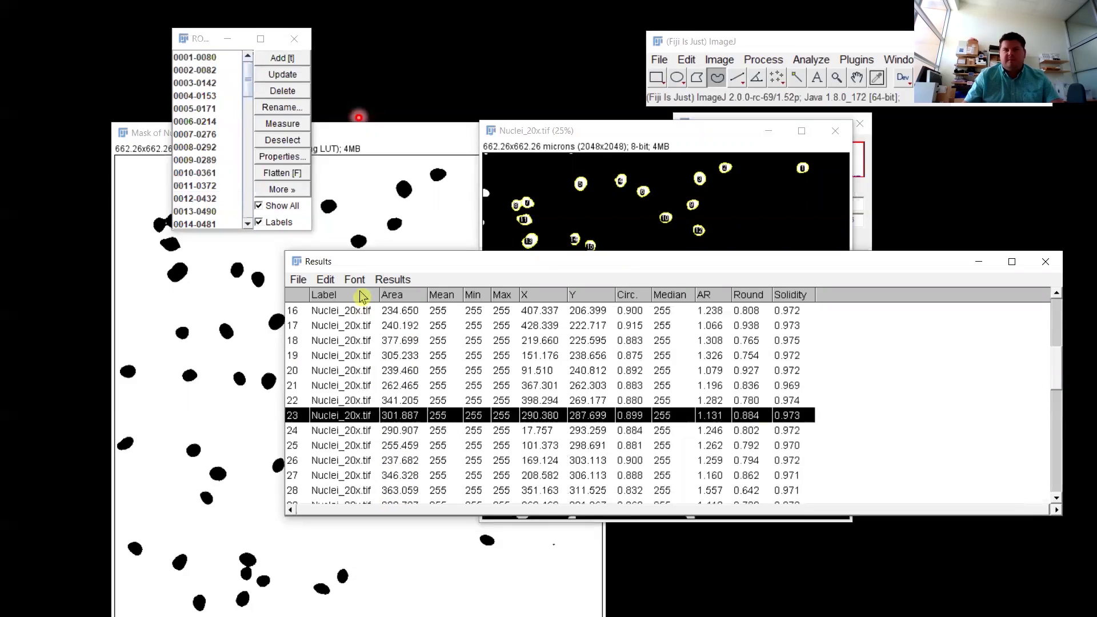
# - Select all rows of the Results table and copy the measurements
pyautogui.click(303, 280)
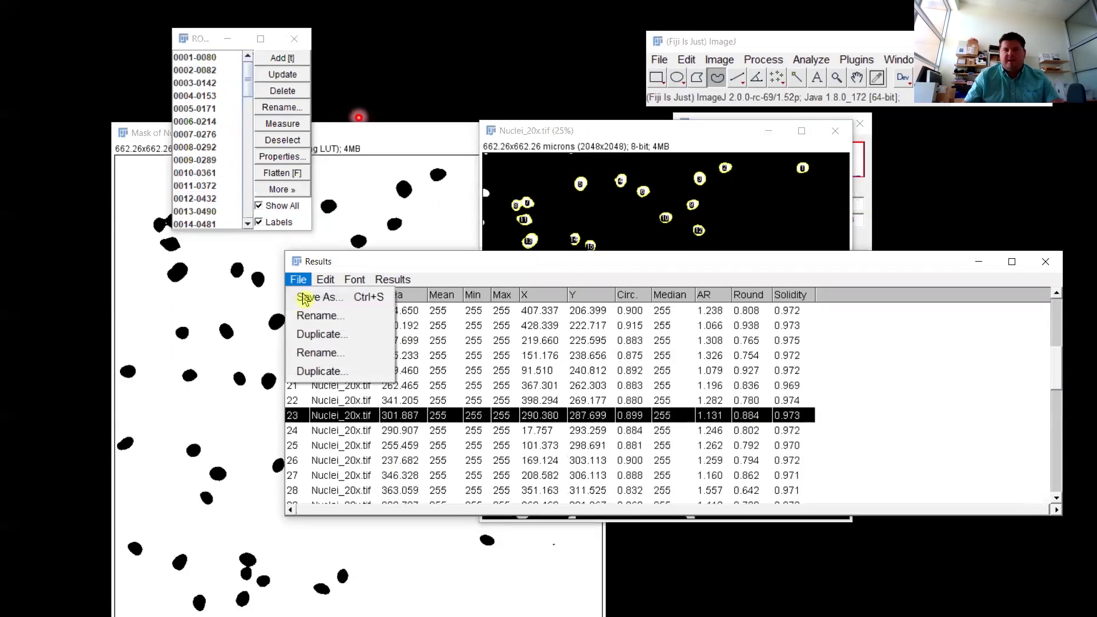
pyautogui.click(574, 328)
pyautogui.hotkey('ctrl', 'a')
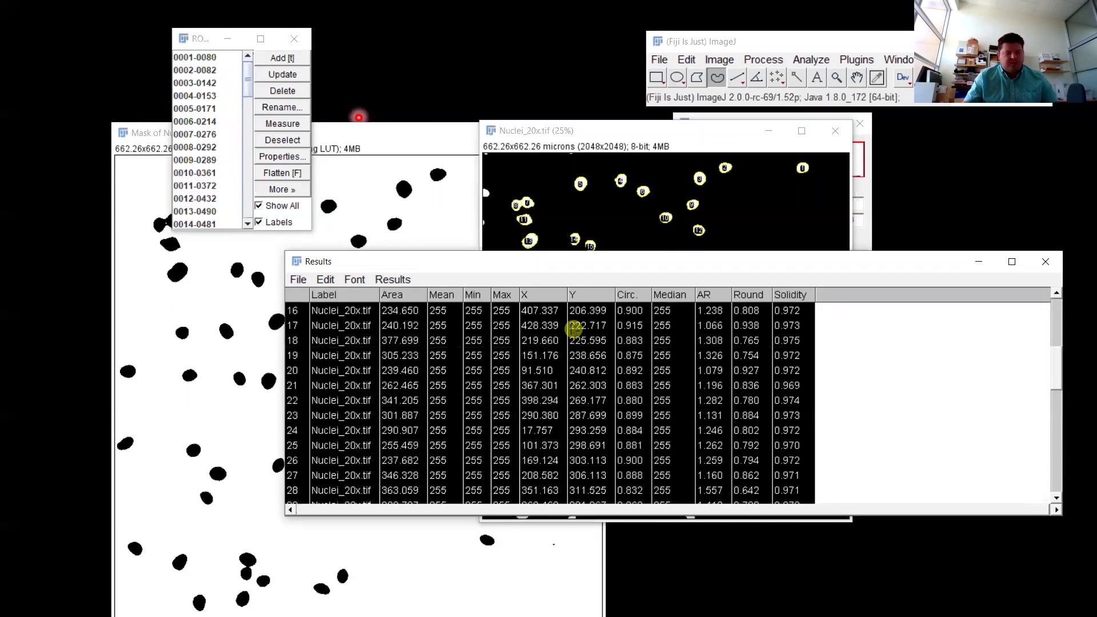
pyautogui.hotkey('ctrl', 'c')
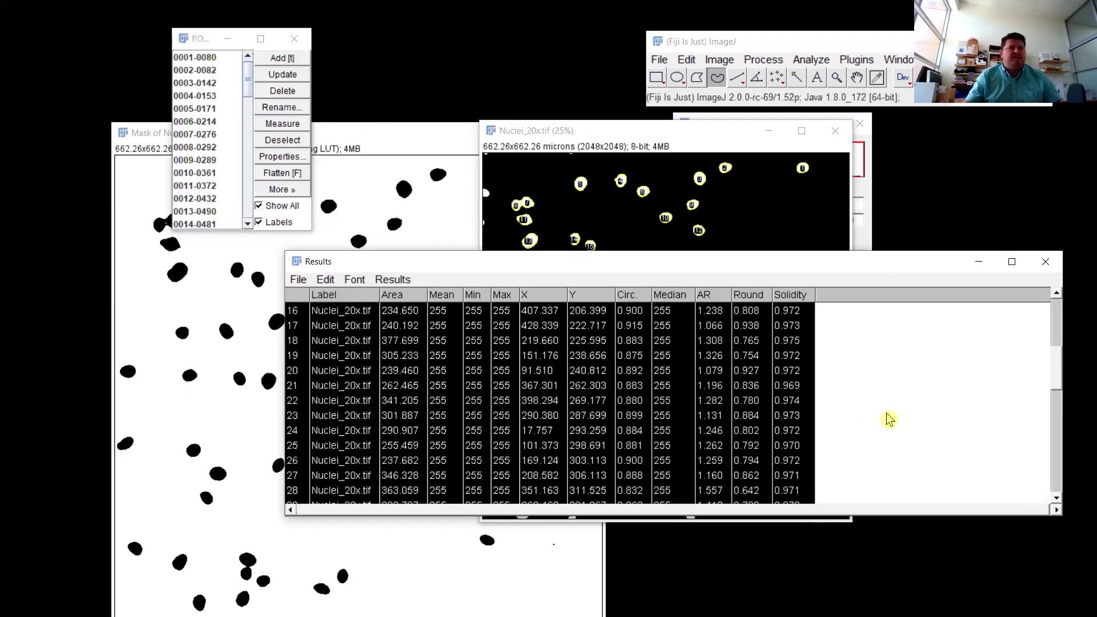
# - Close the Results table and the Nuclei_20x.tif image without saving, and close the particle mask image
pyautogui.click(1046, 262)
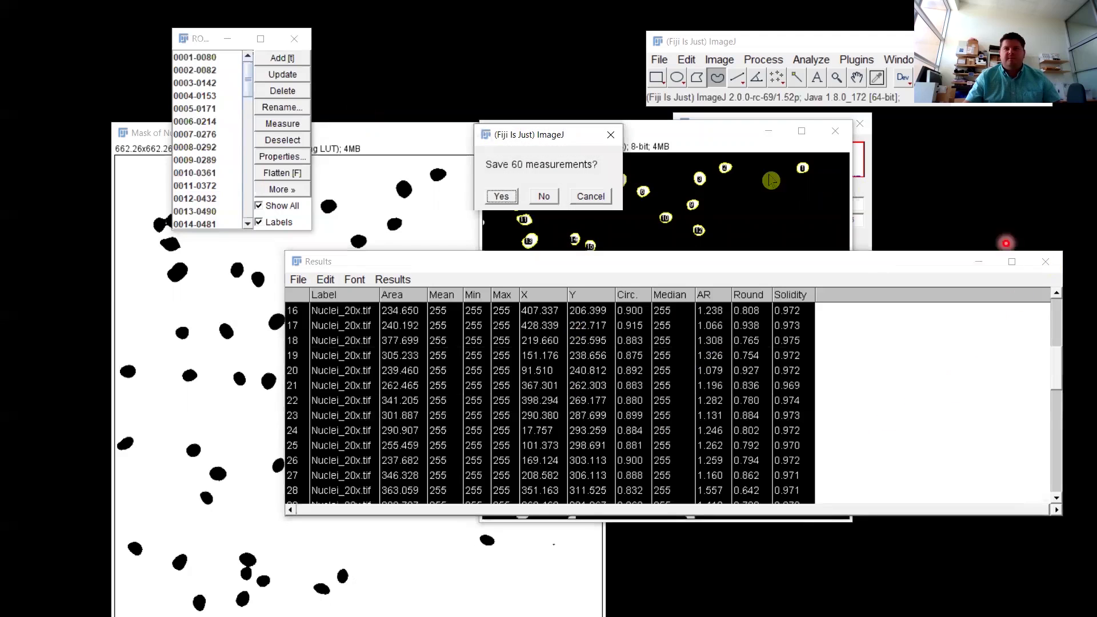
pyautogui.click(544, 197)
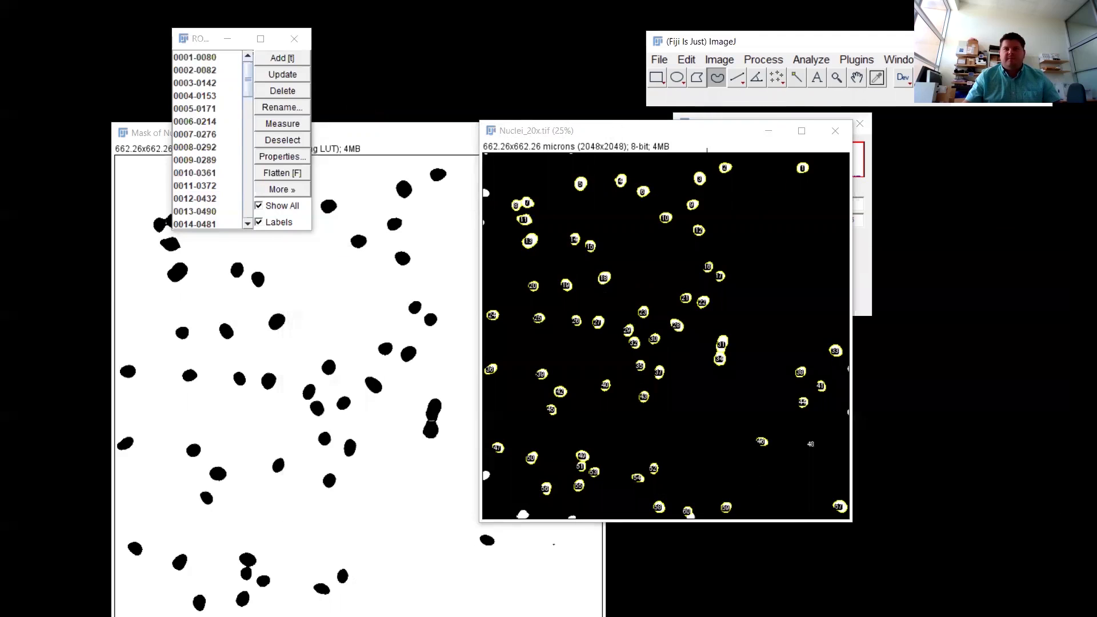
pyautogui.click(834, 132)
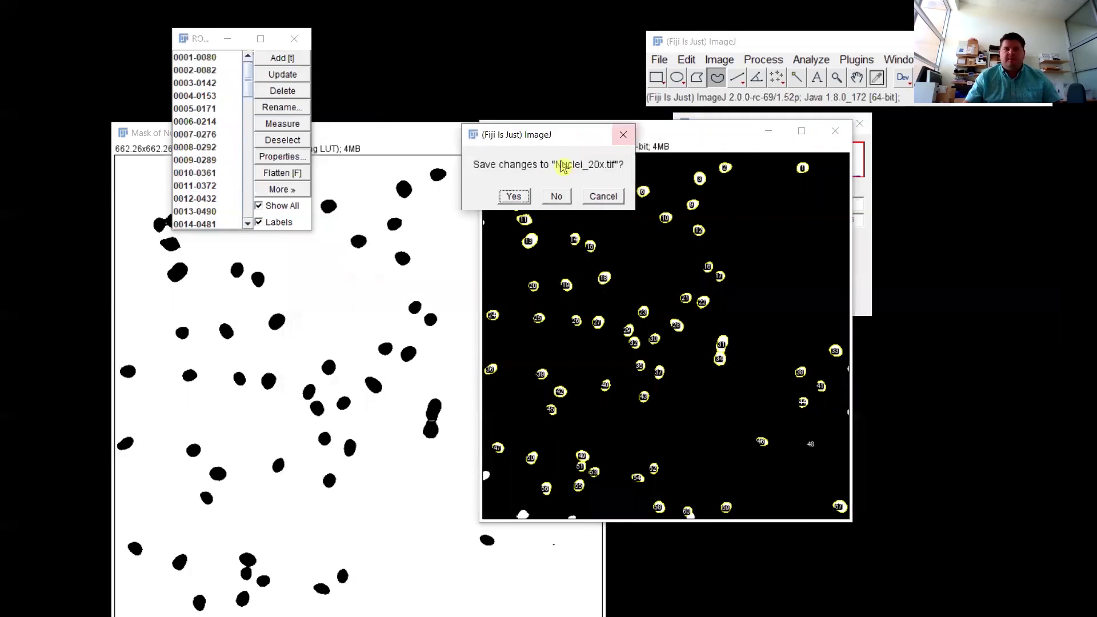
pyautogui.click(556, 195)
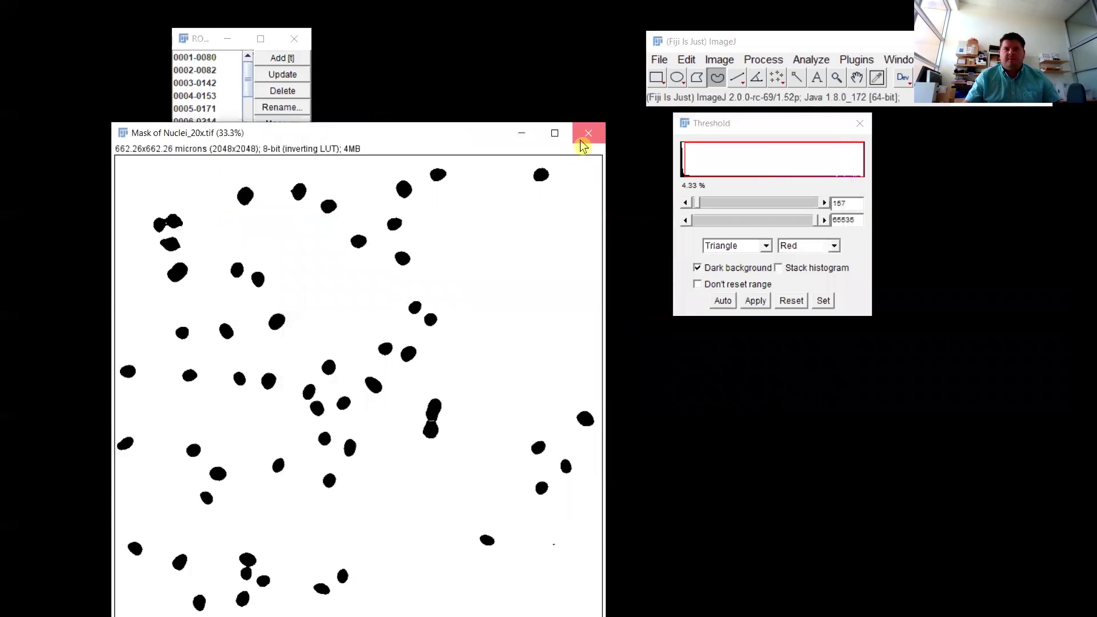
pyautogui.click(581, 140)
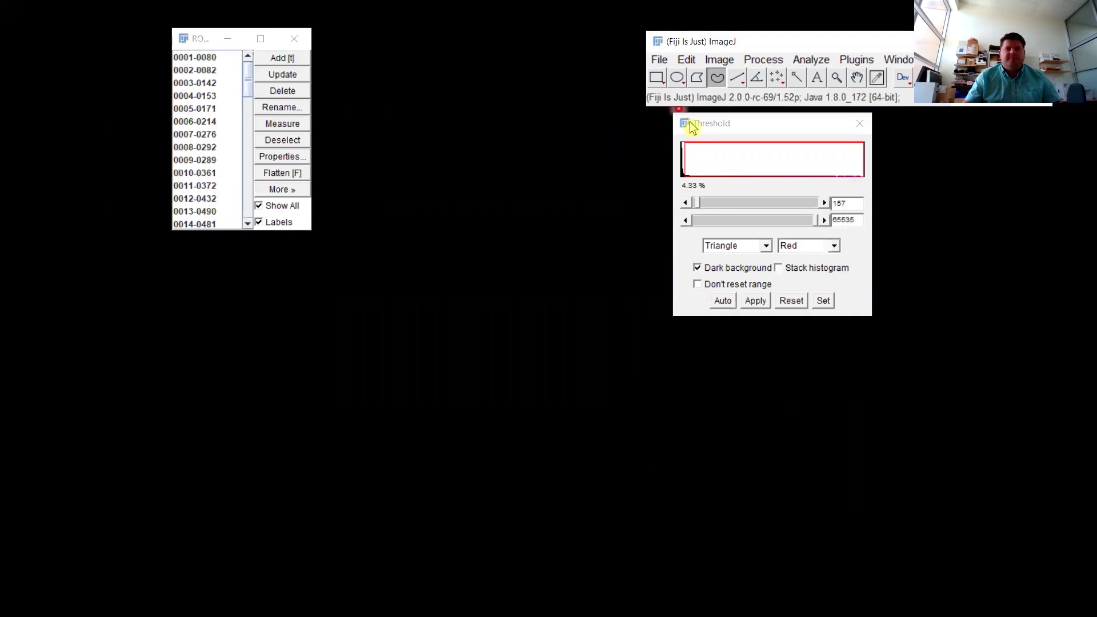
pyautogui.moveTo(684, 122); pyautogui.dragTo(588, 124)
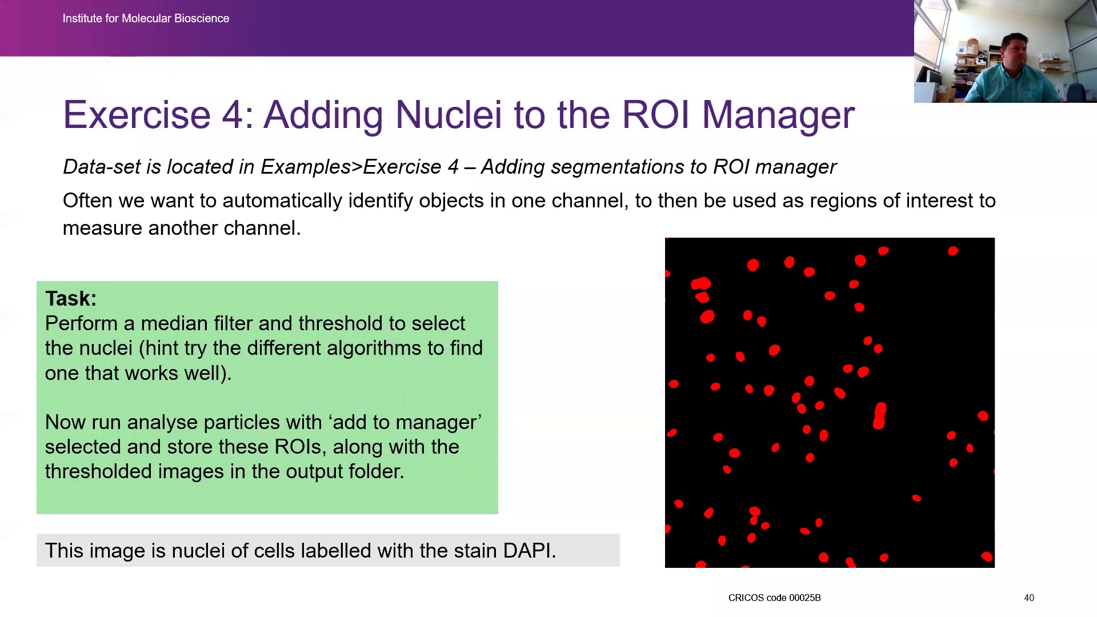
pyautogui.press('Right')
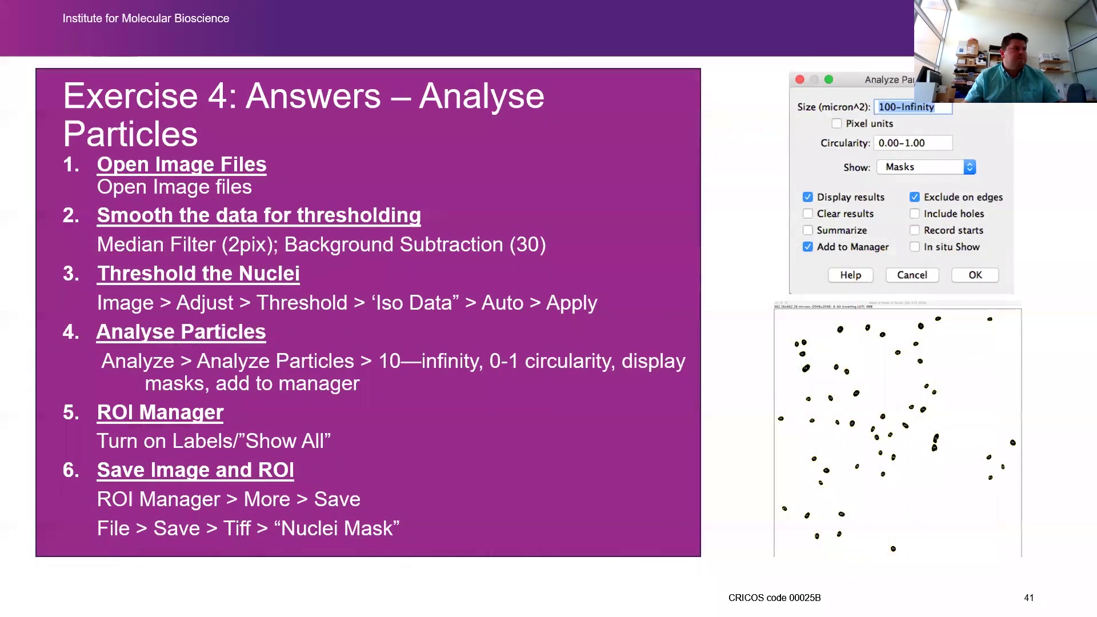
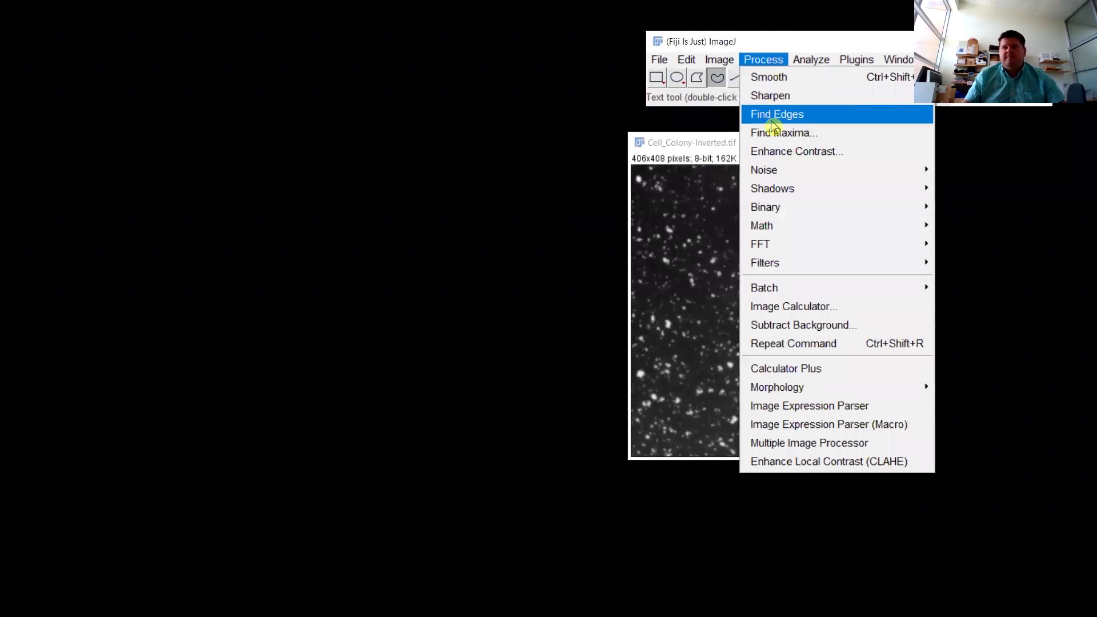
# - Bring the Cell_Colony-Inverted.tif image to the front and reposition its window clear of the processing commands
pyautogui.click(664, 146)
pyautogui.moveTo(691, 147); pyautogui.dragTo(598, 132)
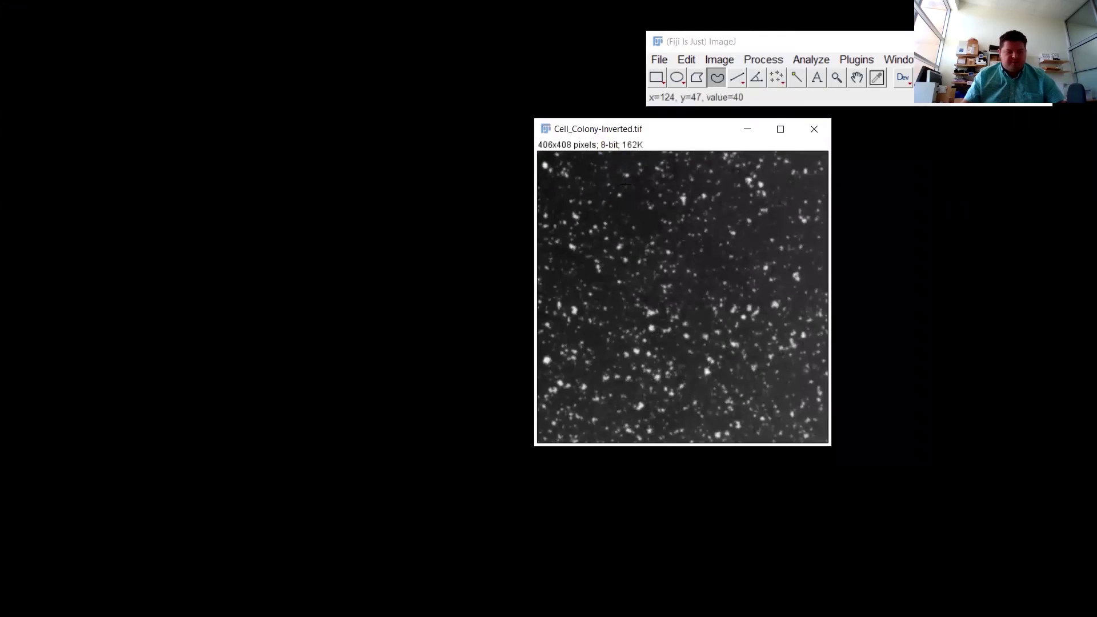
# - Examine the individual cell colonies in the inverted image at up to 300% magnification
pyautogui.press('+')
pyautogui.press('+')
pyautogui.press('+')
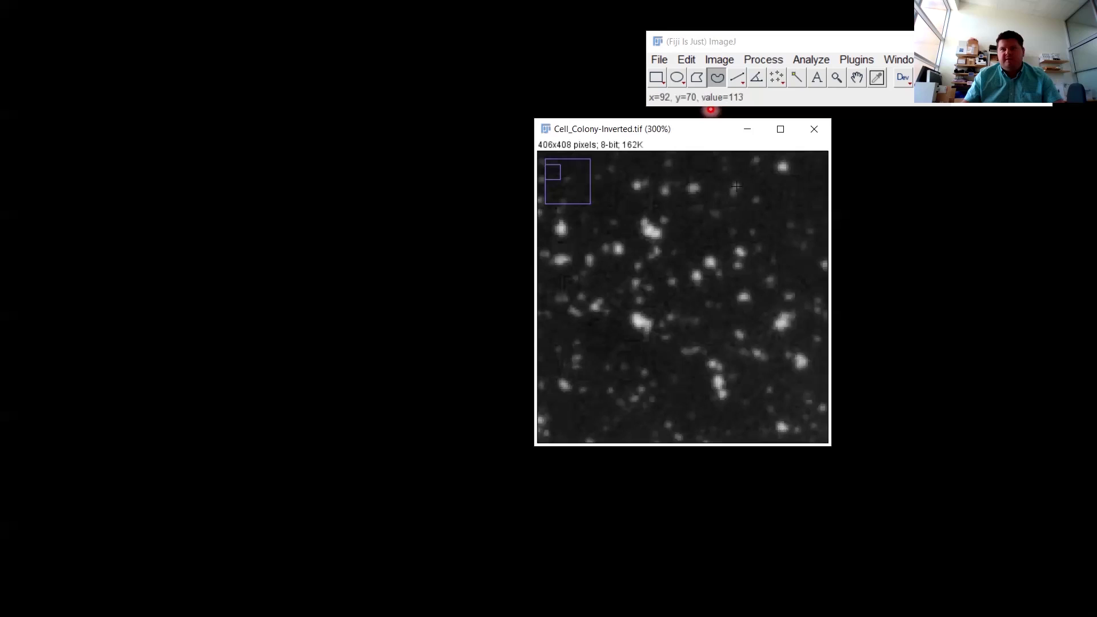
pyautogui.press('-')
pyautogui.press('-')
pyautogui.press('-')
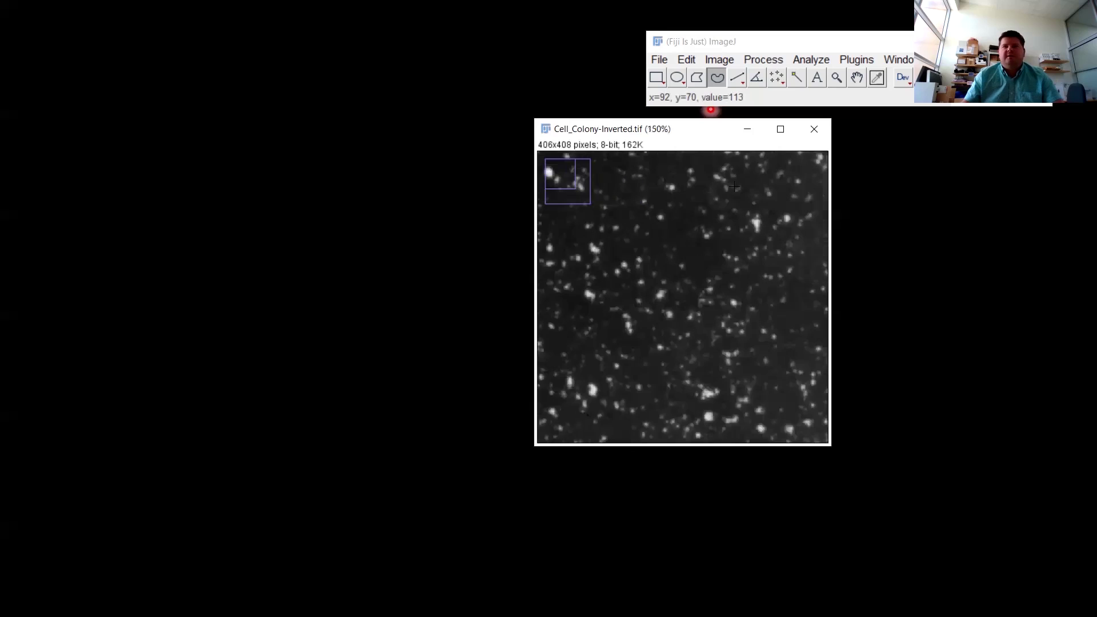
# - Preview the Find Maxima point selection, set its prominence to 150, and cancel without applying it
pyautogui.click(812, 59)
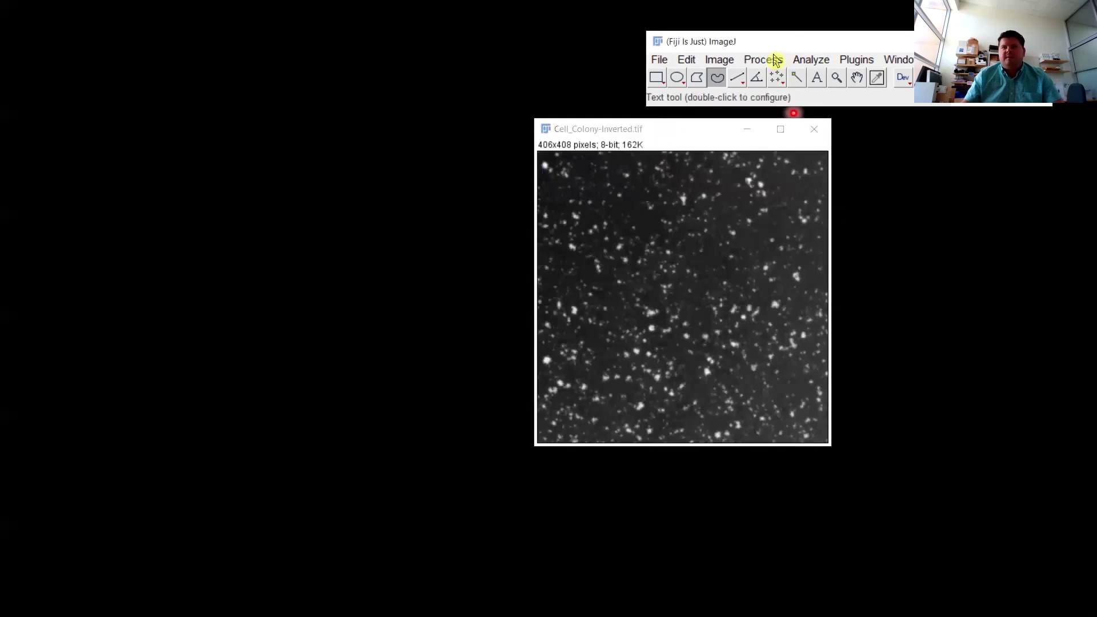
pyautogui.click(764, 61)
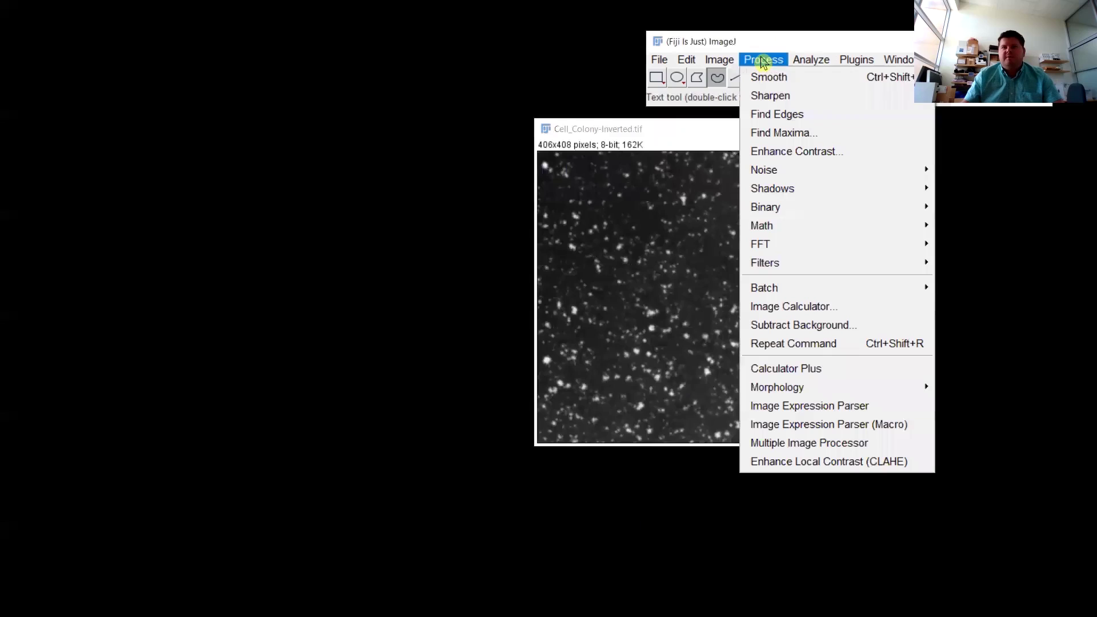
pyautogui.click(765, 135)
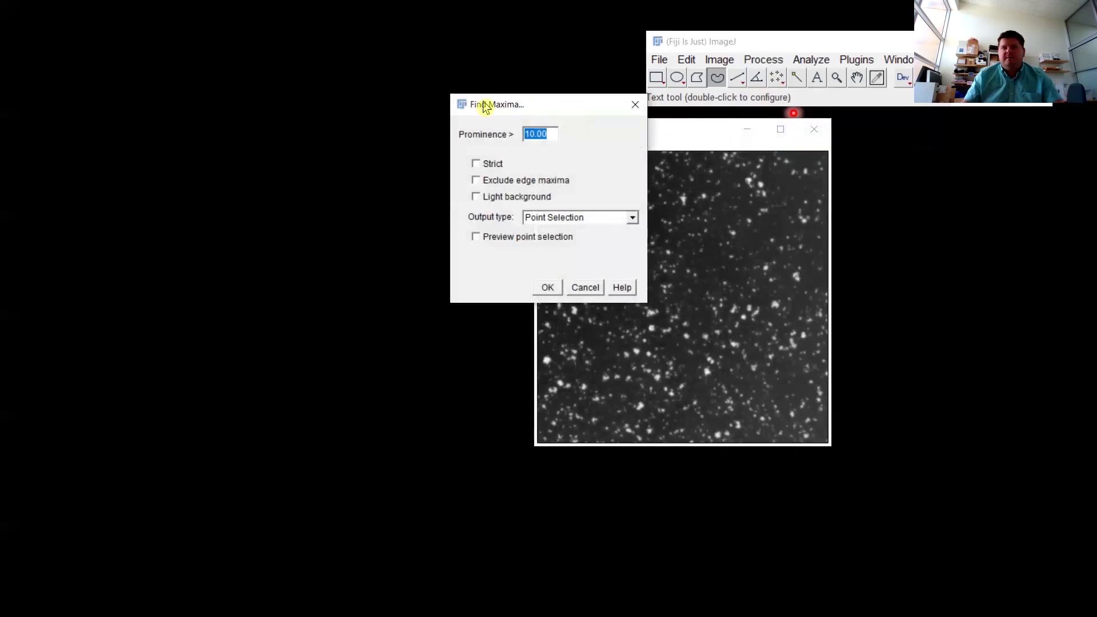
pyautogui.moveTo(527, 108); pyautogui.dragTo(348, 92)
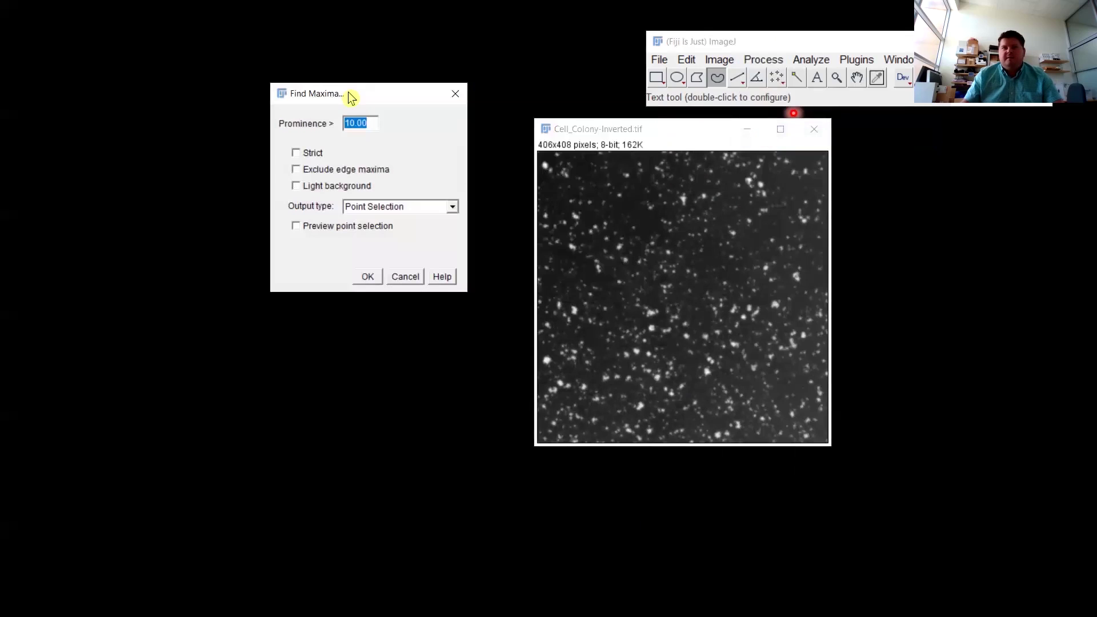
pyautogui.click(327, 227)
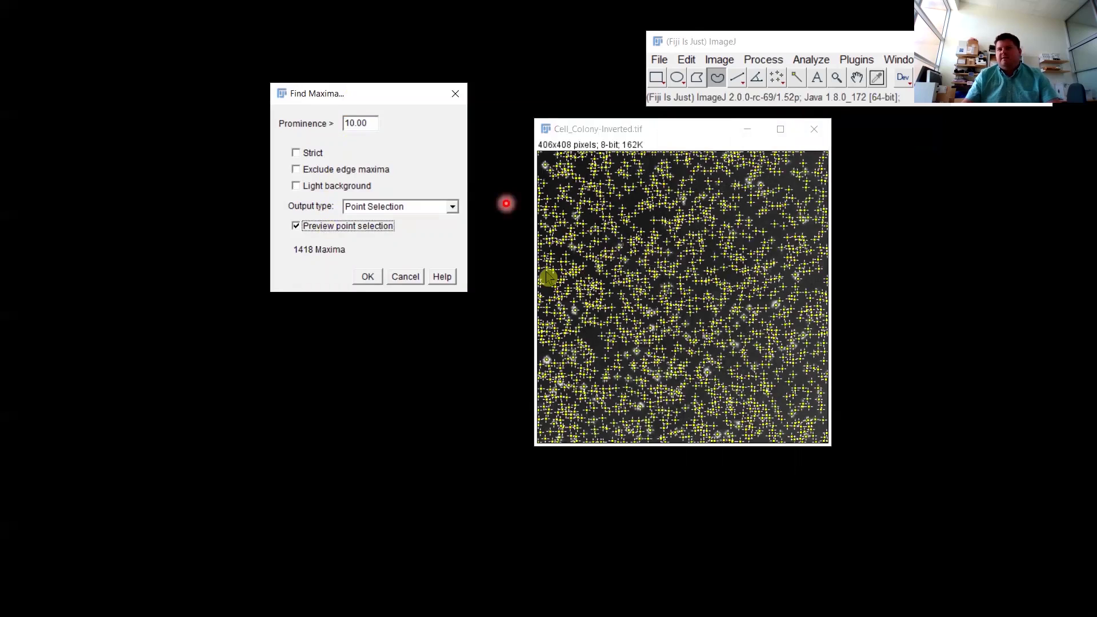
pyautogui.click(352, 121)
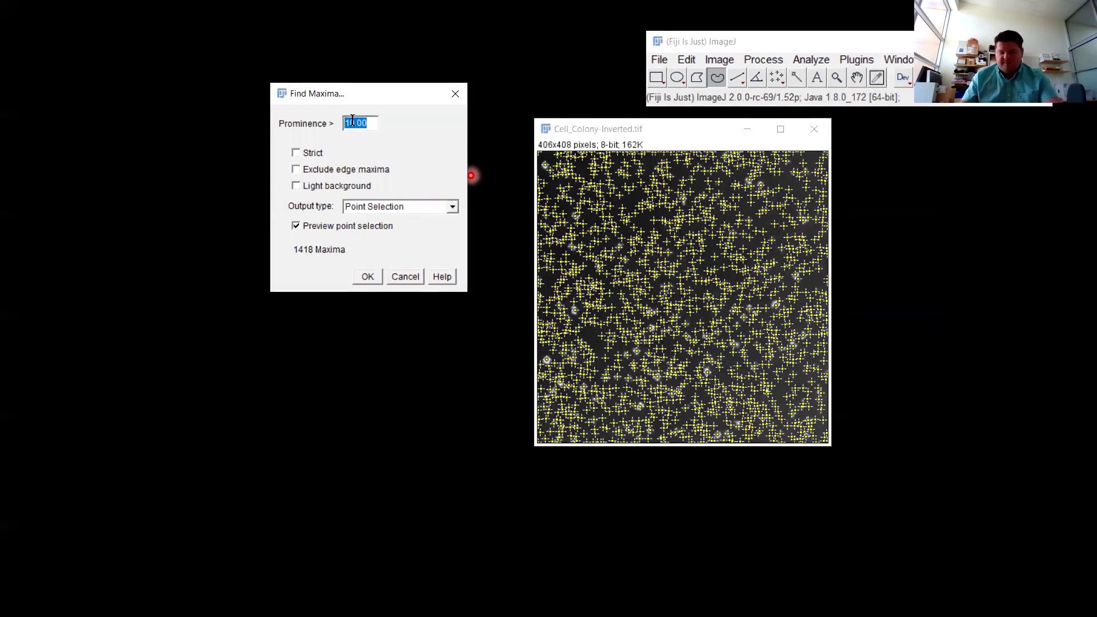
pyautogui.write('150')
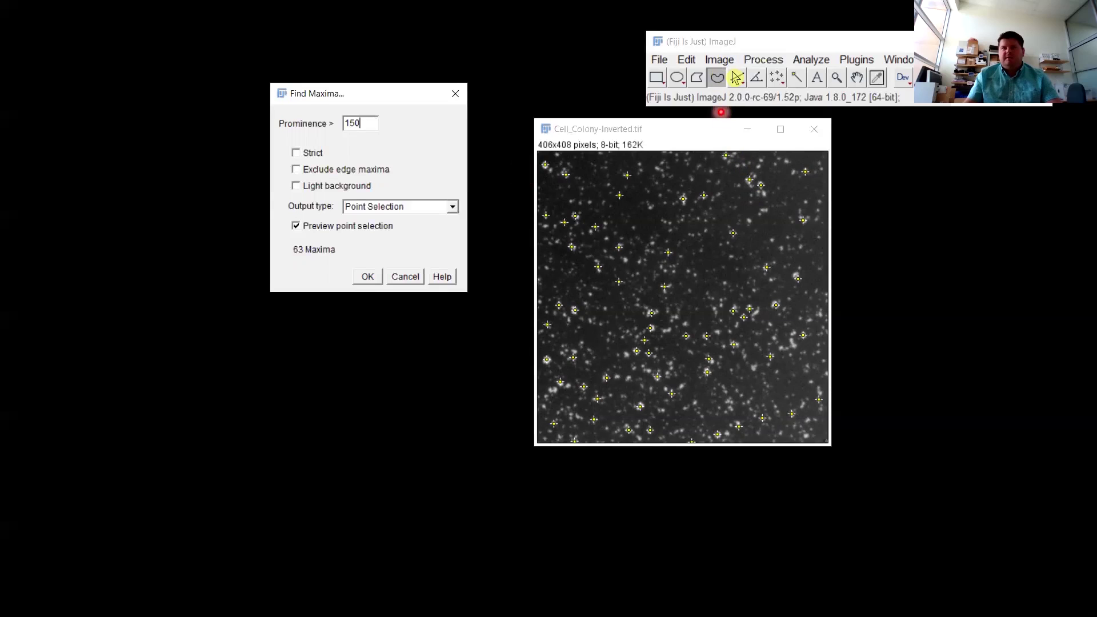
pyautogui.click(405, 277)
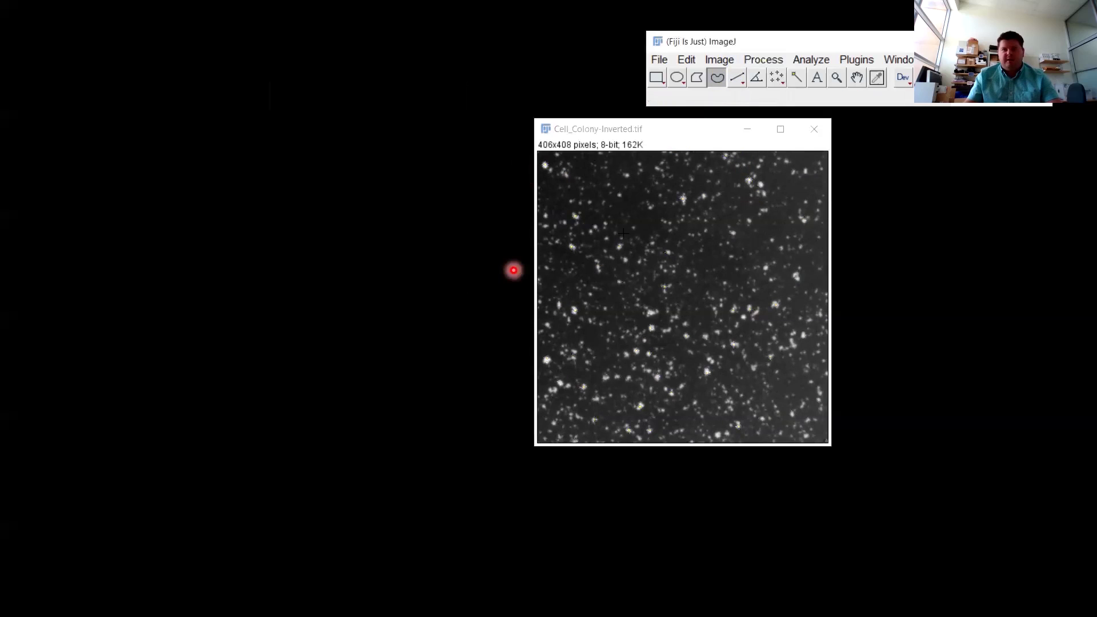
# - Draw a straight line about 35 pixels long across a bright colony, examine its intensity profile plot, and close the plot
pyautogui.press('+')
pyautogui.press('+')
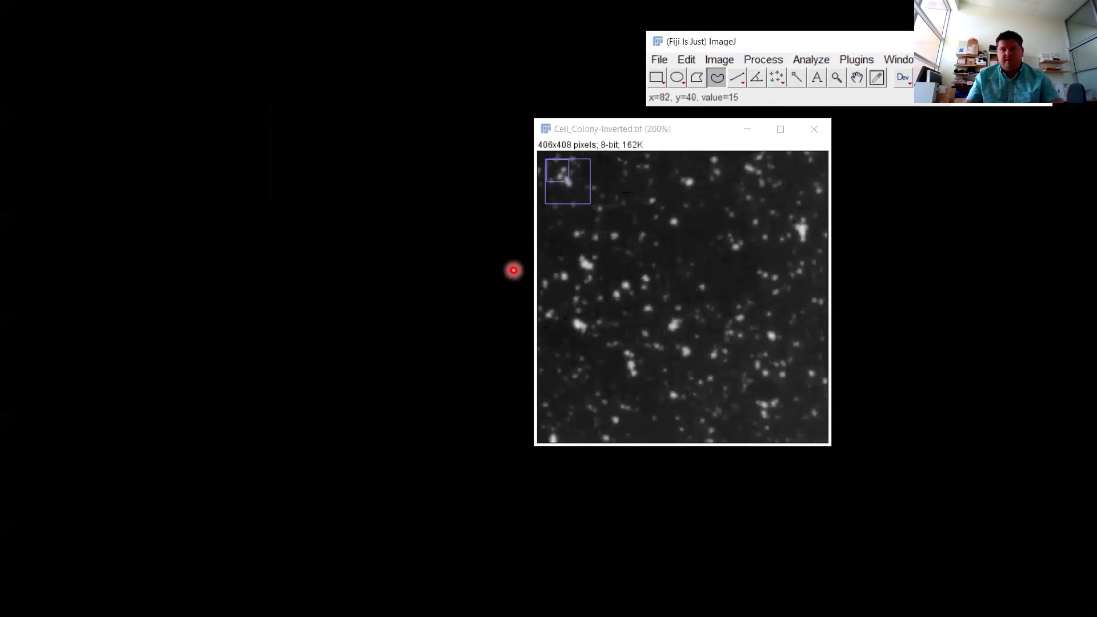
pyautogui.moveTo(626, 174); pyautogui.dragTo(657, 213)
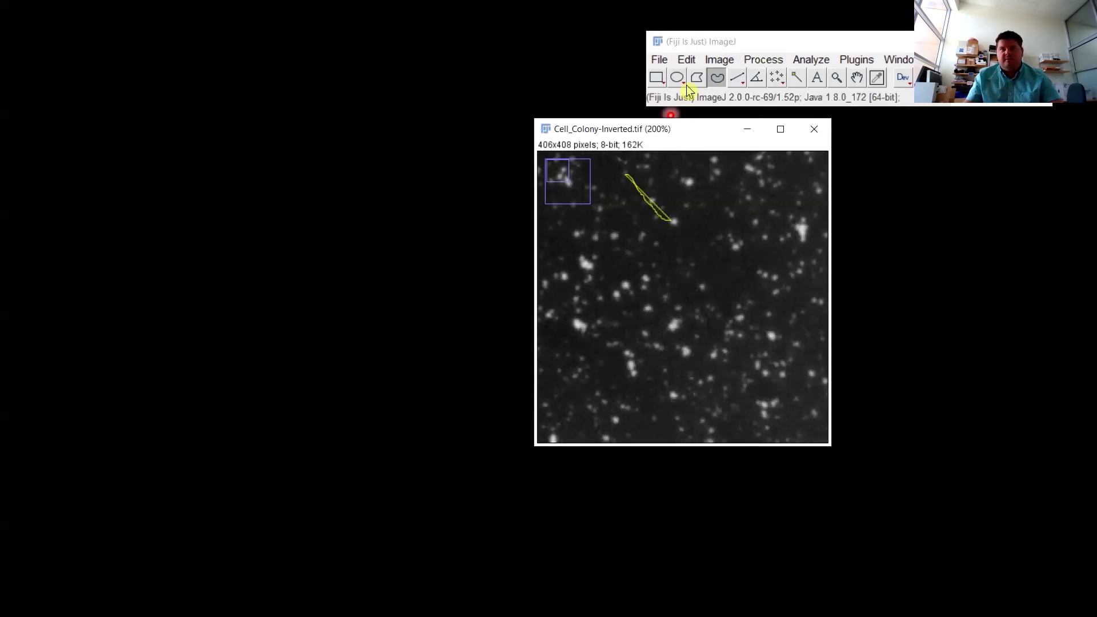
pyautogui.click(738, 77)
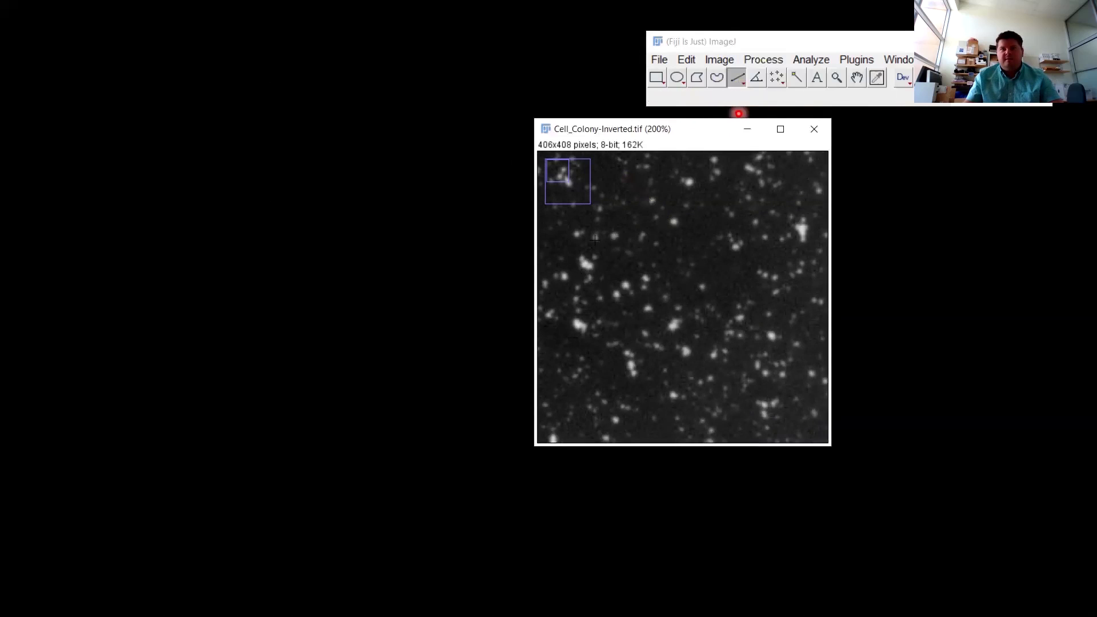
pyautogui.moveTo(567, 245); pyautogui.dragTo(603, 278)
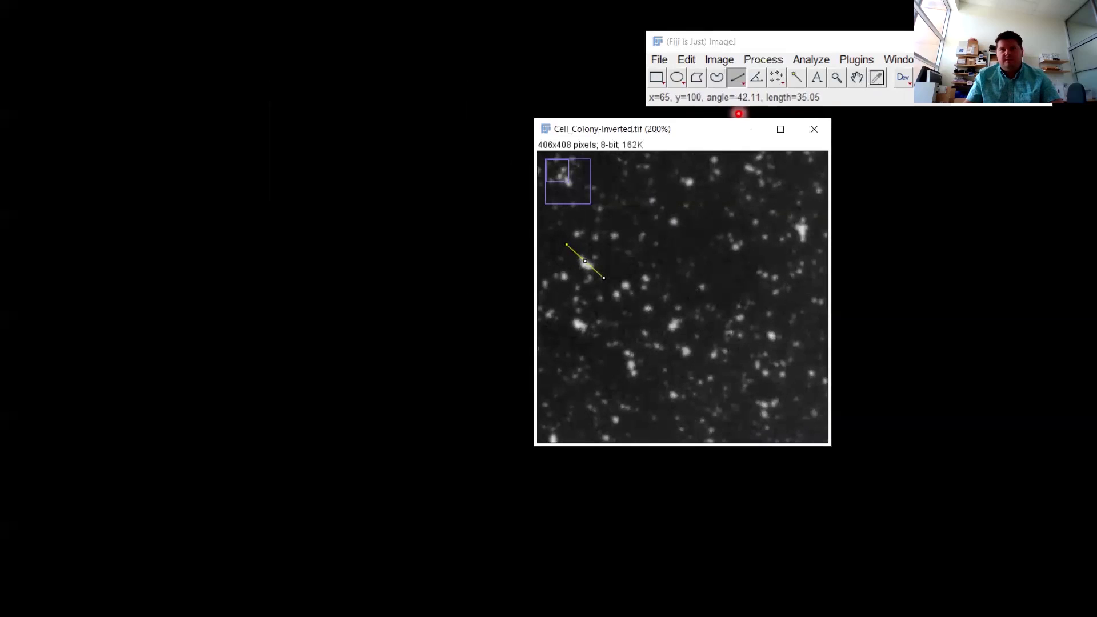
pyautogui.click(777, 61)
pyautogui.click(812, 62)
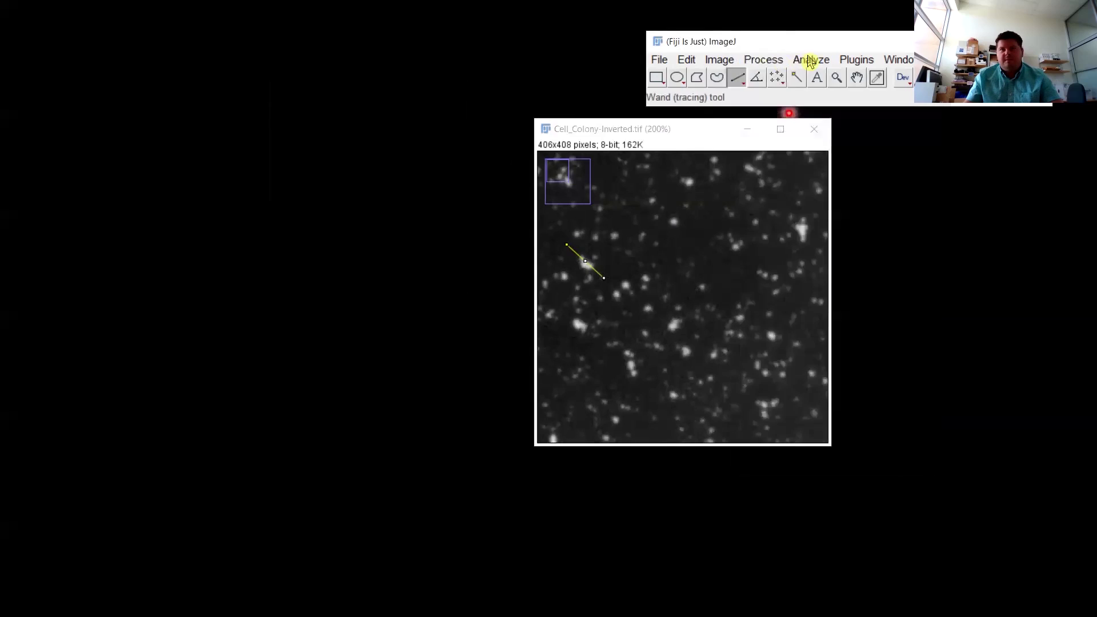
pyautogui.click(812, 59)
pyautogui.click(663, 224)
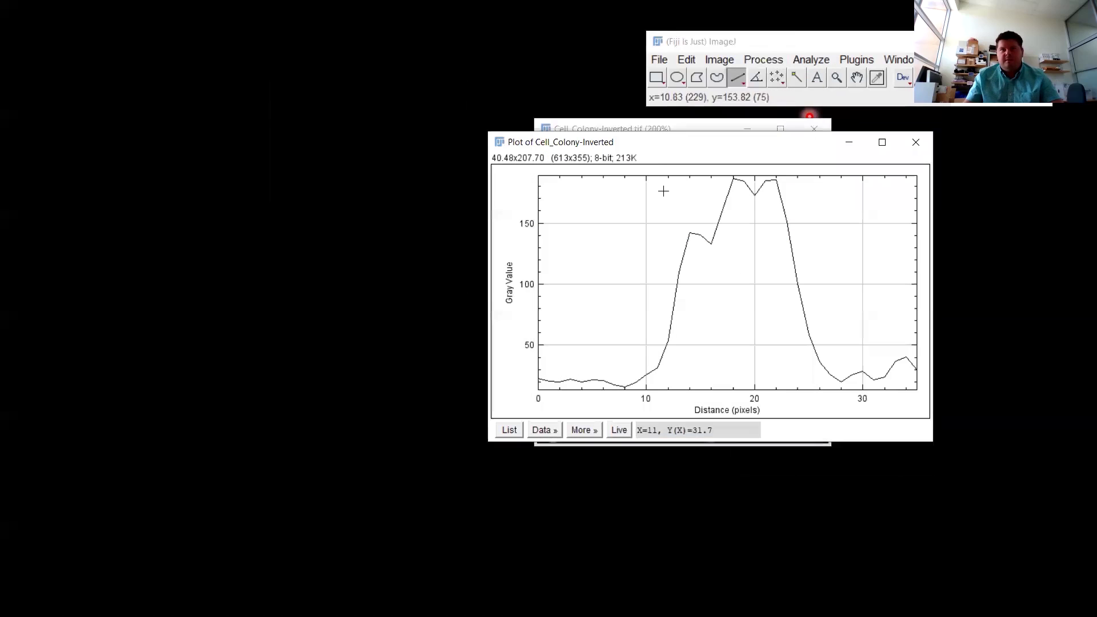
pyautogui.moveTo(666, 149); pyautogui.dragTo(225, 133)
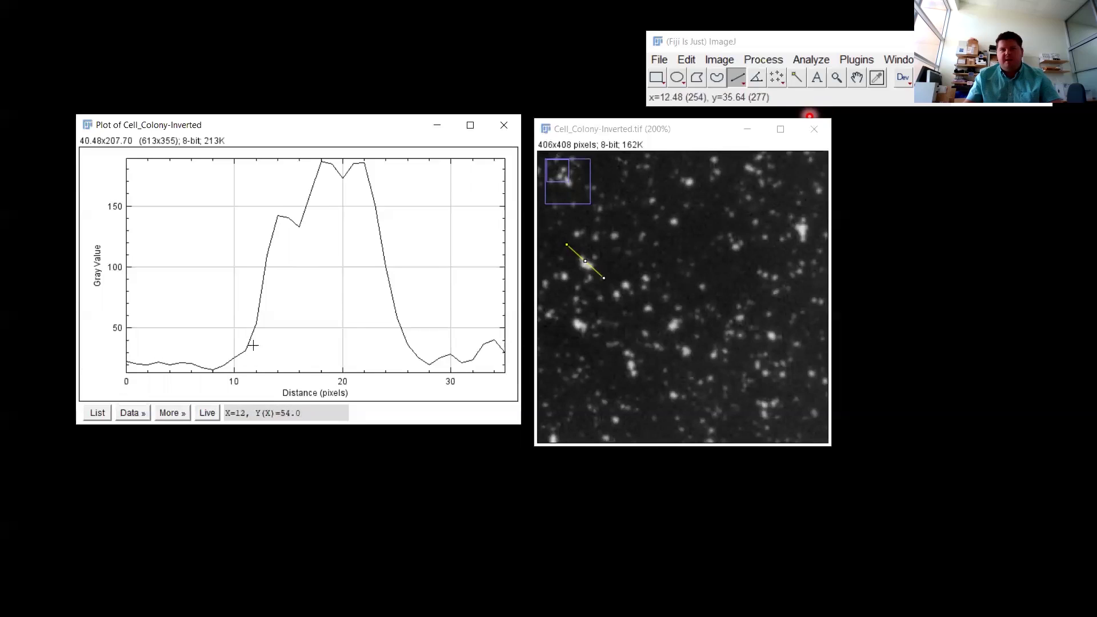
pyautogui.click(505, 125)
# - Run Find Maxima on the inverted colony image with a prominence of 150 and the Single Points output type
pyautogui.click(649, 248)
pyautogui.press('-')
pyautogui.press('-')
pyautogui.press('-')
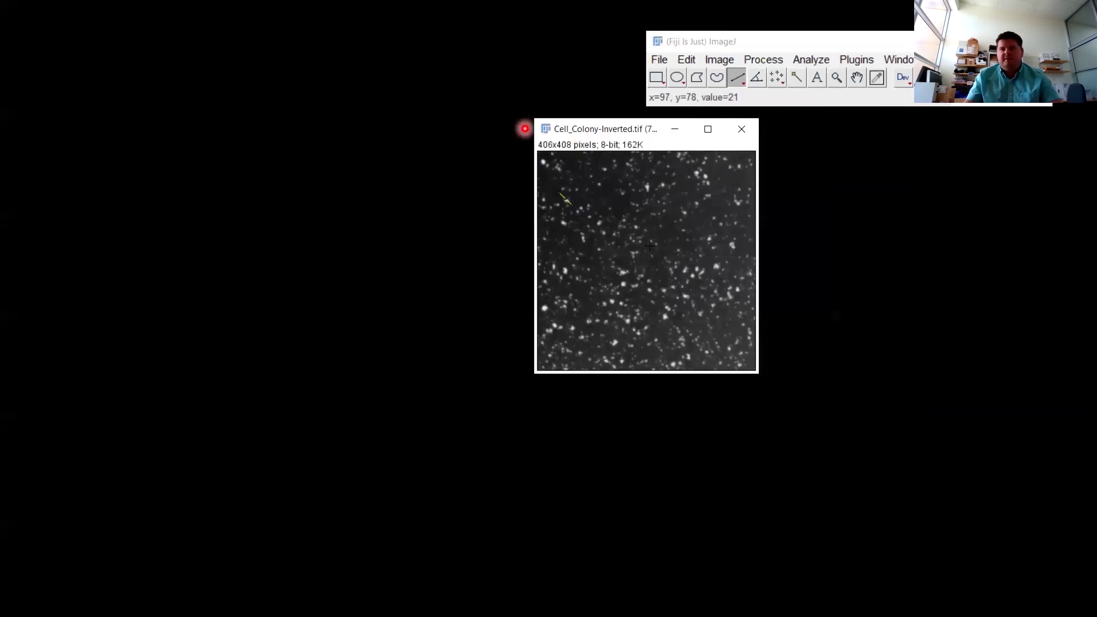
pyautogui.click(752, 58)
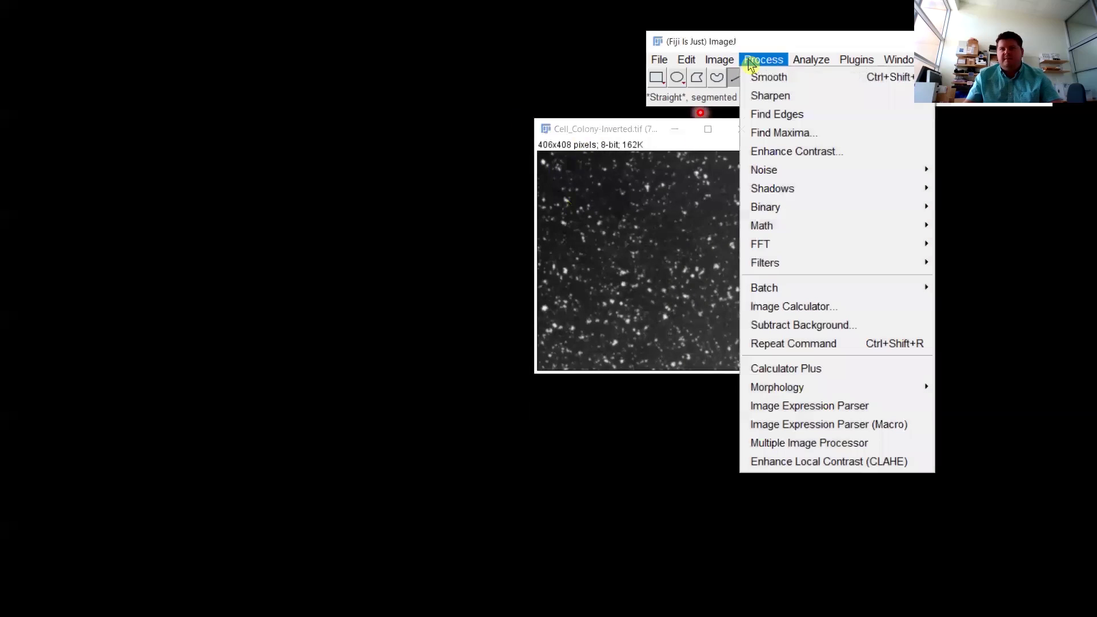
pyautogui.click(759, 132)
pyautogui.moveTo(559, 115); pyautogui.dragTo(394, 93)
pyautogui.click(382, 217)
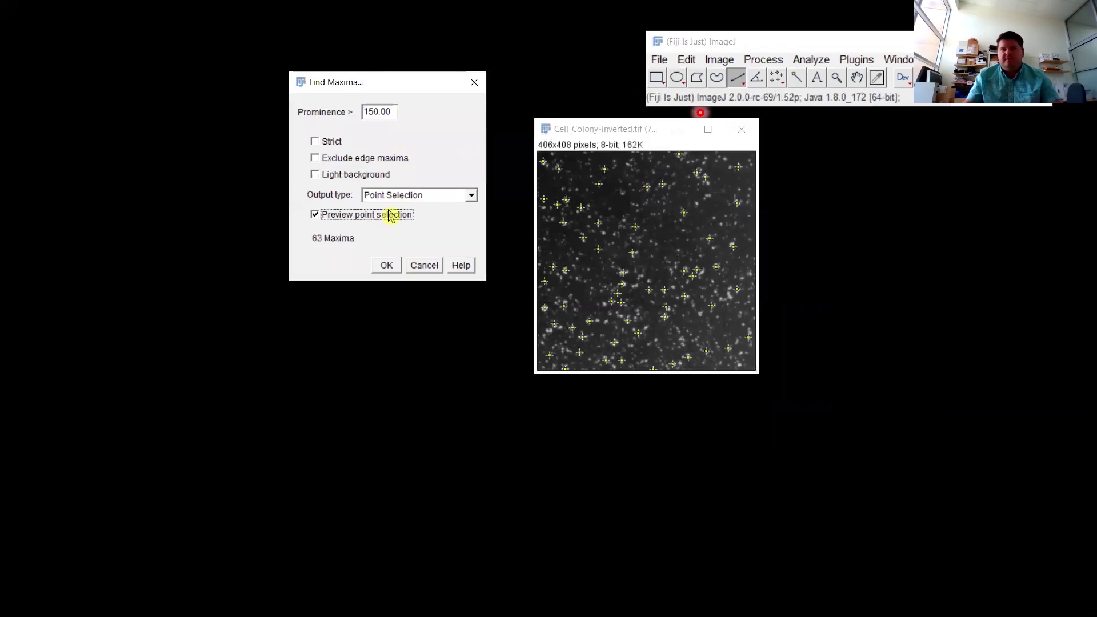
pyautogui.click(395, 198)
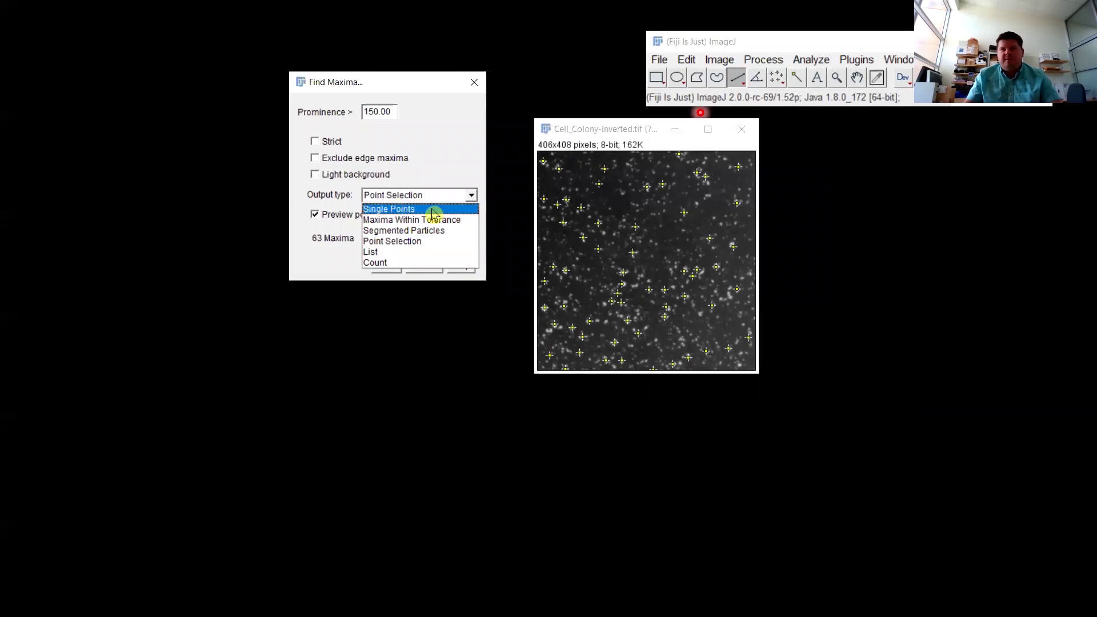
pyautogui.click(432, 210)
pyautogui.click(393, 267)
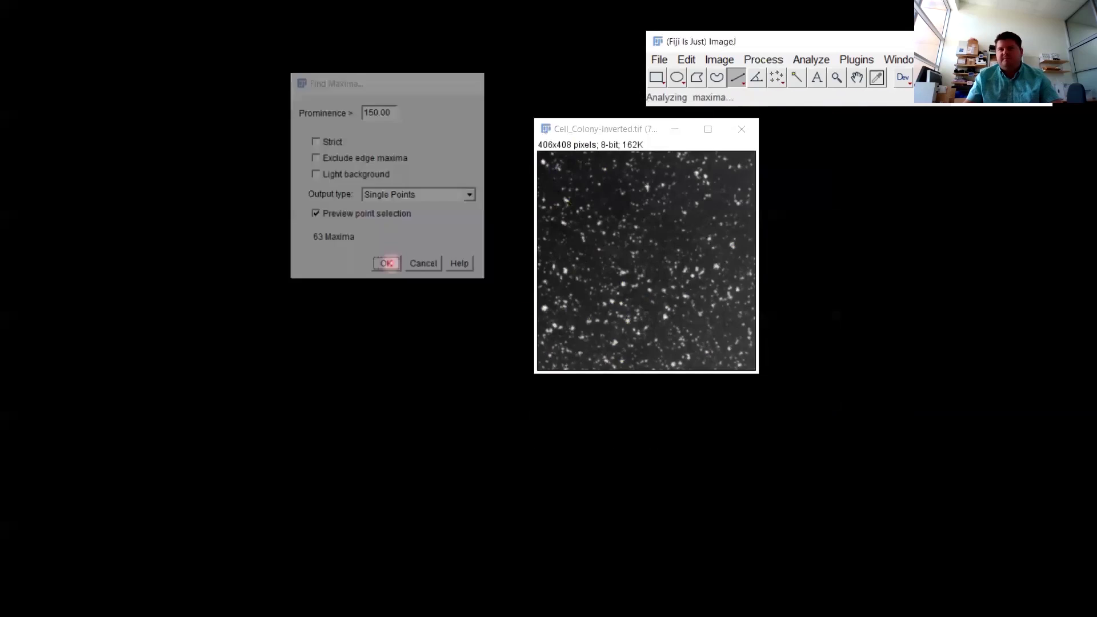
# - Inspect the single points in the Maxima image up close and place its window beside the inverted colony image
pyautogui.moveTo(634, 161); pyautogui.dragTo(844, 157)
pyautogui.press('+')
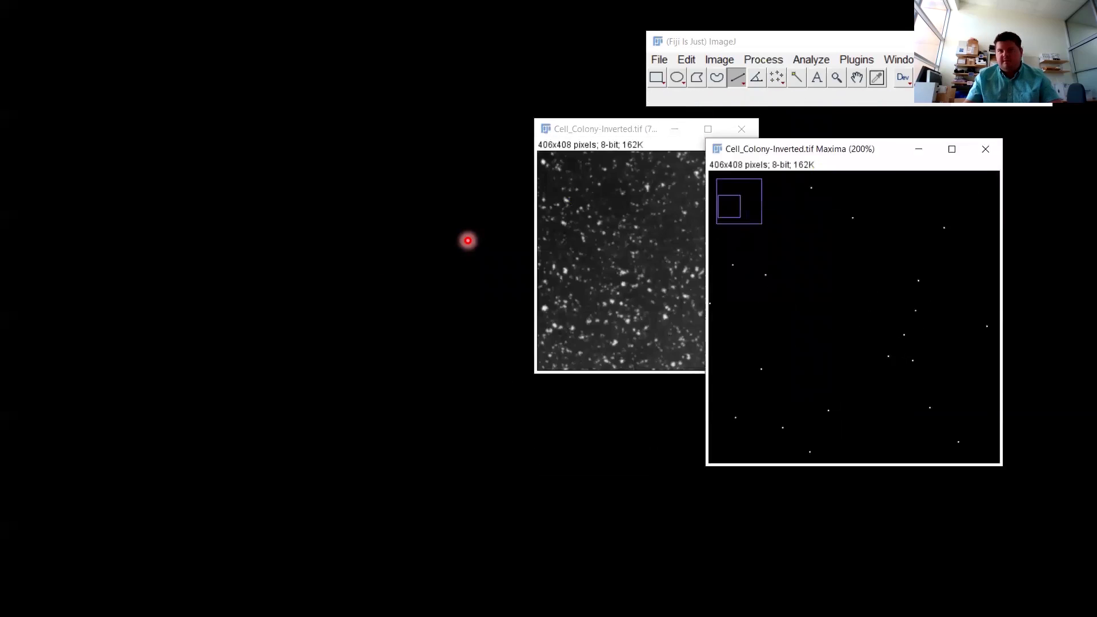
pyautogui.press('-')
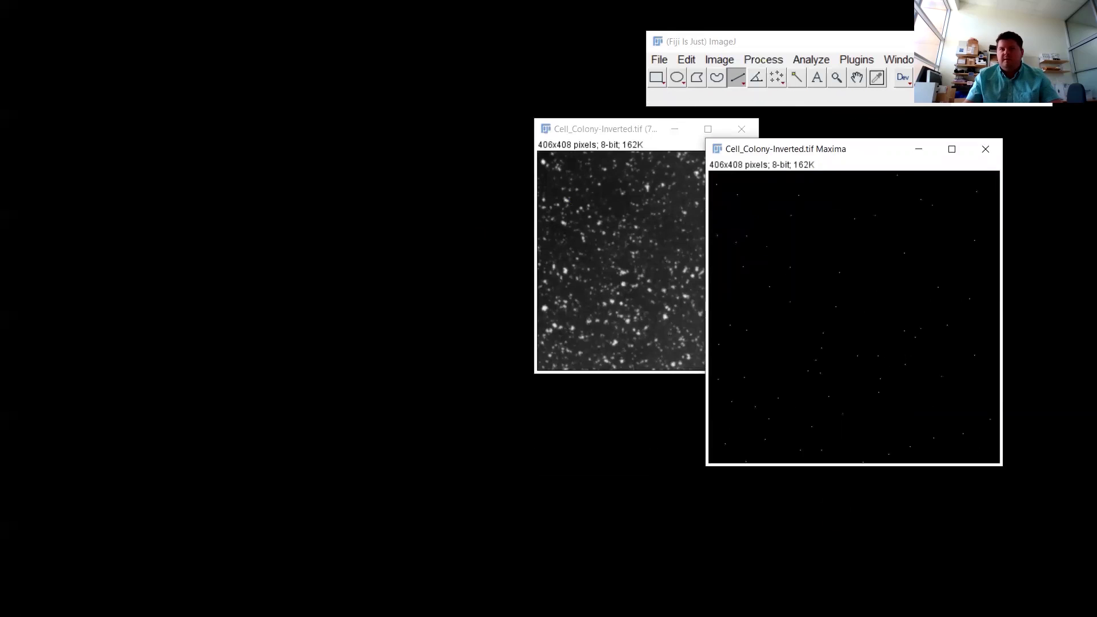
pyautogui.moveTo(941, 251); pyautogui.dragTo(1013, 251)
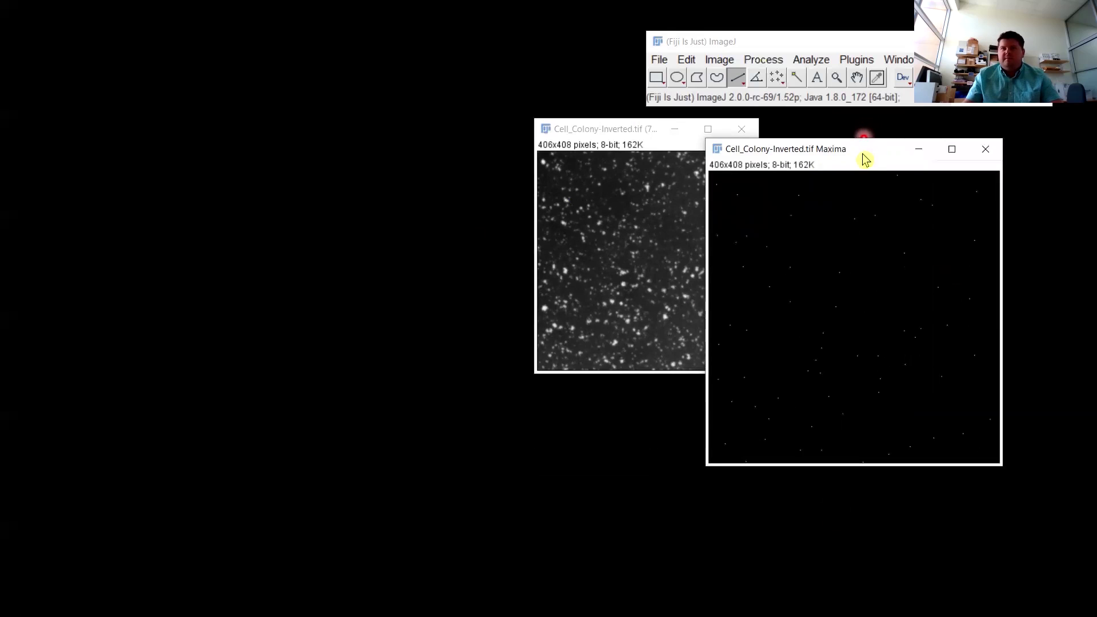
pyautogui.moveTo(869, 154); pyautogui.dragTo(884, 153)
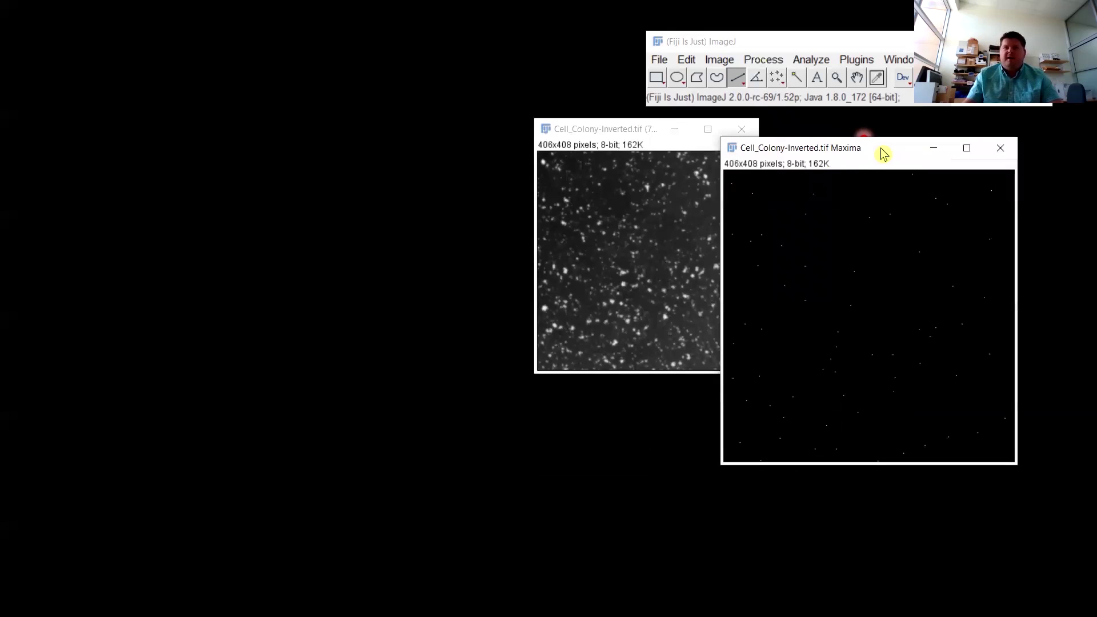
pyautogui.moveTo(883, 154); pyautogui.dragTo(934, 136)
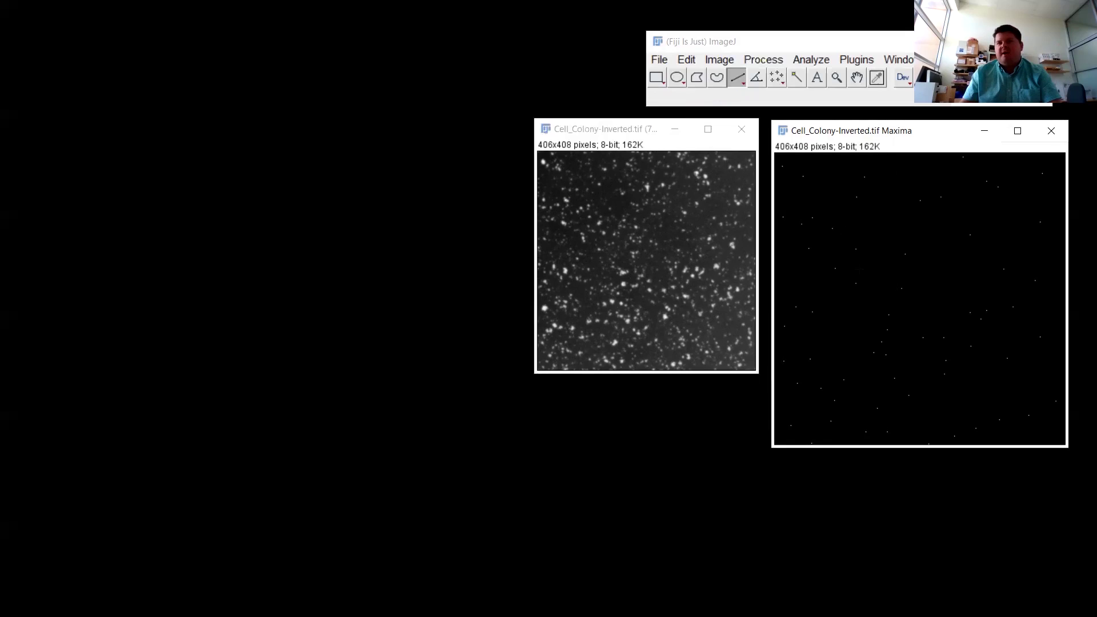
# - Dilate the single points in the binary Maxima image
pyautogui.click(810, 59)
pyautogui.click(811, 60)
pyautogui.click(757, 64)
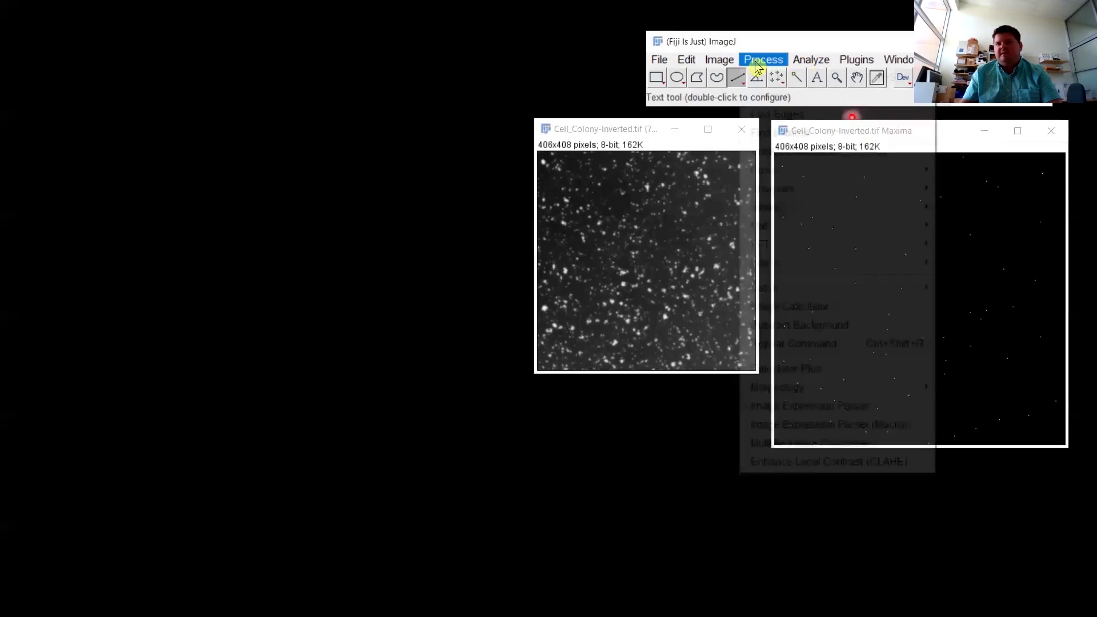
pyautogui.moveTo(772, 207)
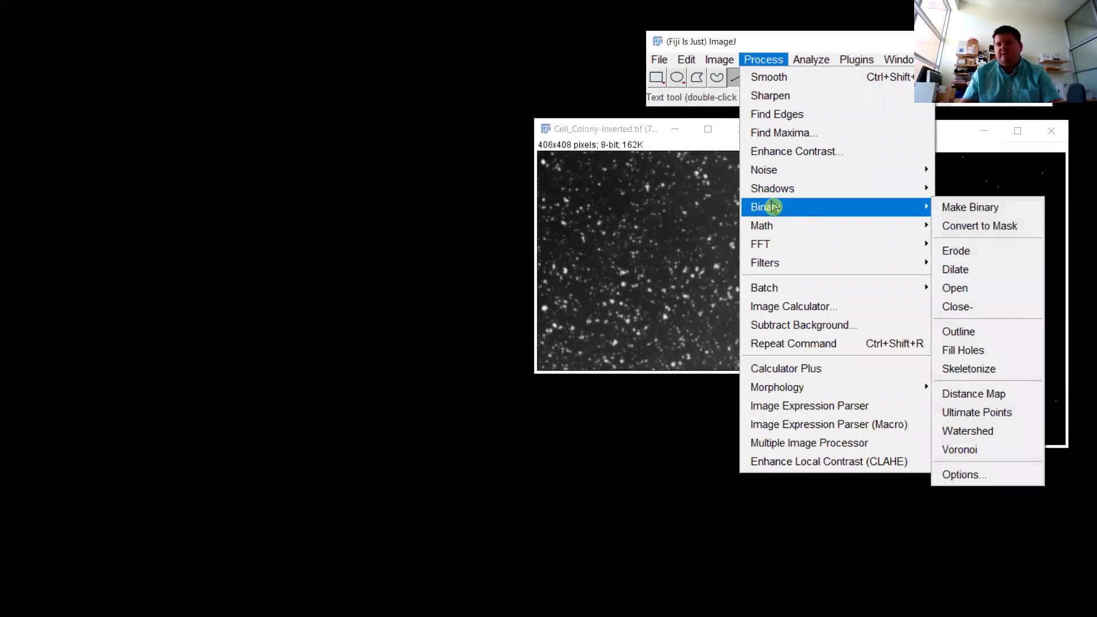
pyautogui.click(990, 270)
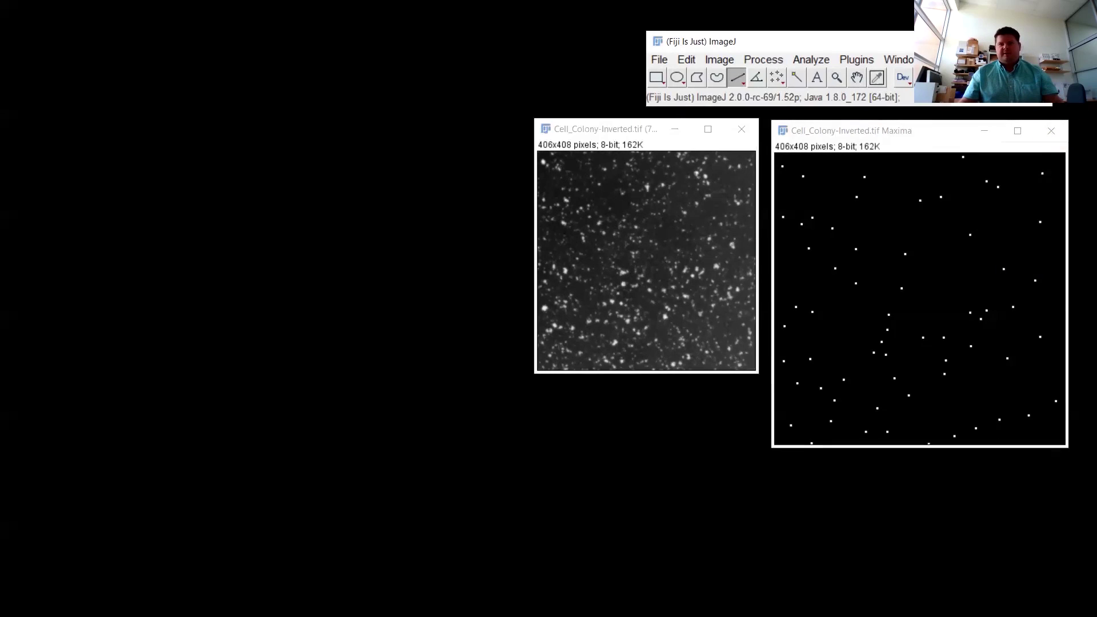
# - Close the Maxima image and the Cell_Colony-Inverted.tif image
pyautogui.click(1053, 131)
pyautogui.click(570, 209)
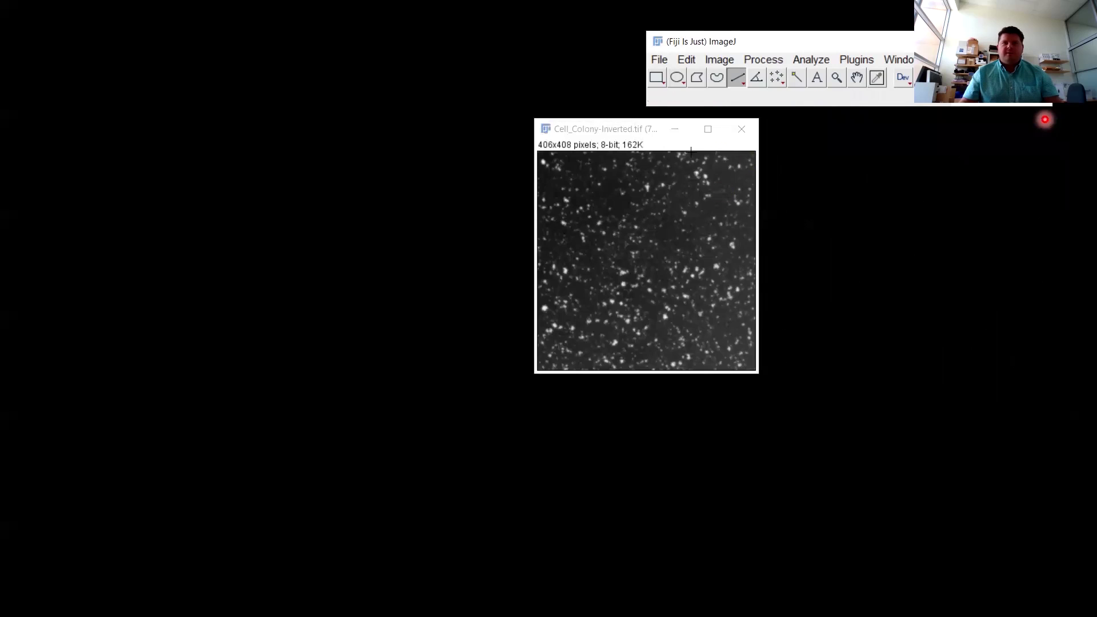
pyautogui.click(752, 135)
# - Open the Exercise5 CellColonyLight image from the Exercise5 Finding Maxima files of 2-Intermediate FIJI
pyautogui.click(937, 59)
pyautogui.moveTo(971, 59)
pyautogui.moveTo(1005, 122)
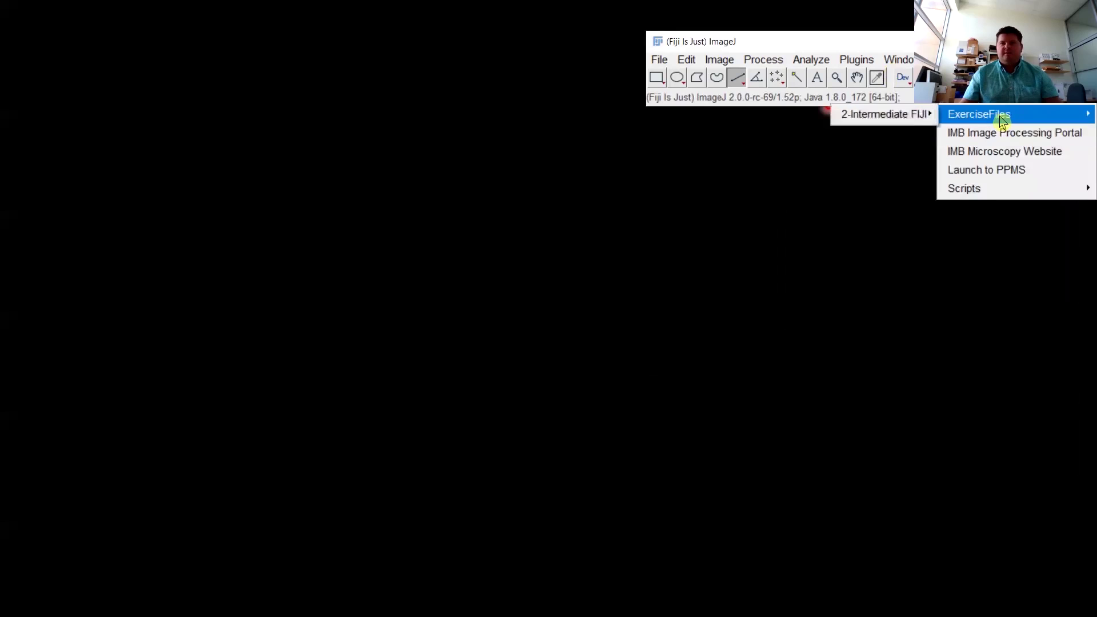
pyautogui.moveTo(915, 115)
pyautogui.moveTo(785, 192)
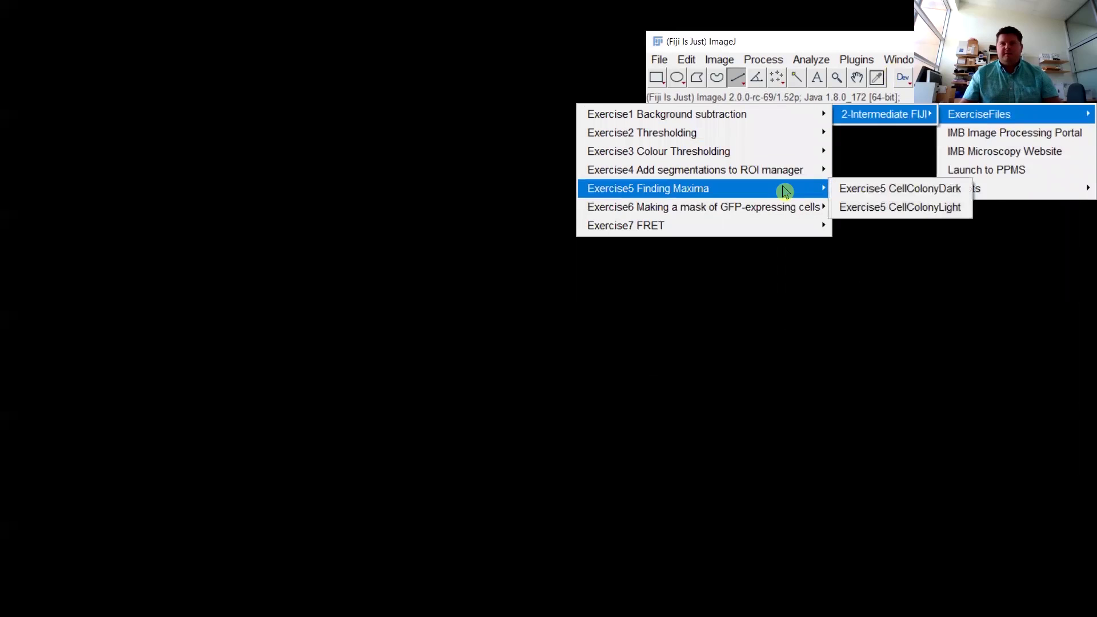
pyautogui.click(867, 207)
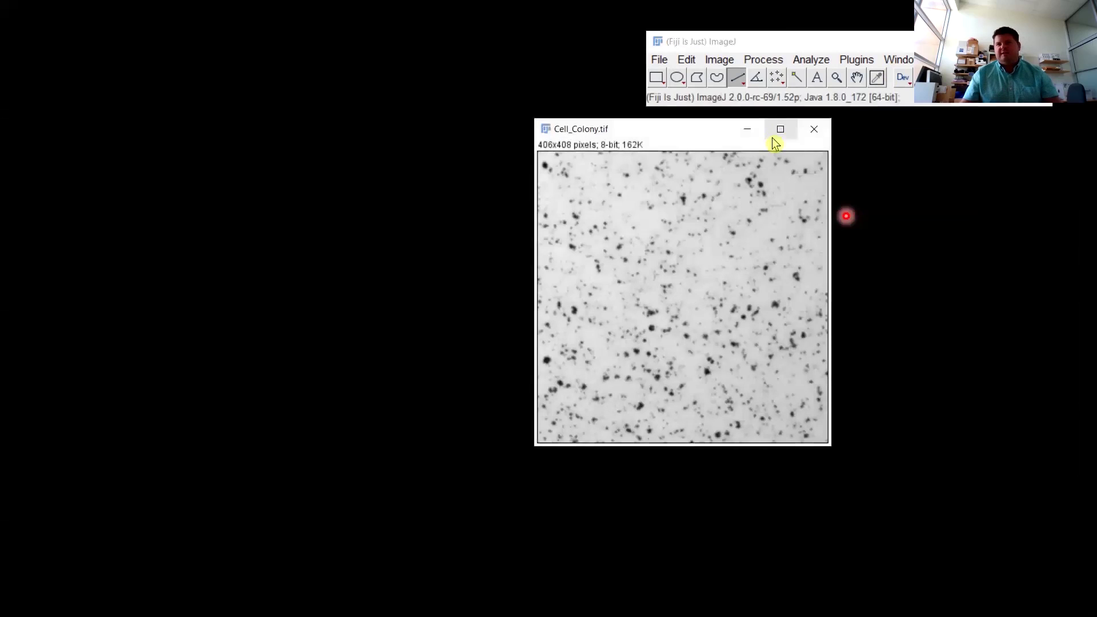
pyautogui.click(811, 60)
pyautogui.click(811, 60)
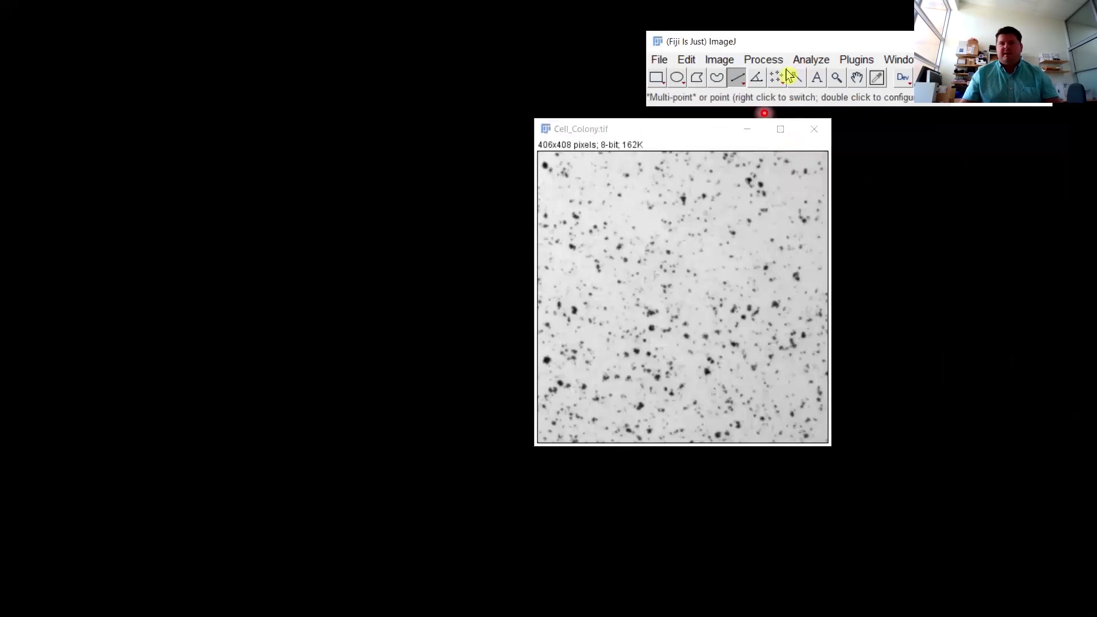
# - Preview Find Maxima on the light-background colony image at prominence 150, comparing Light background on and off
pyautogui.click(763, 59)
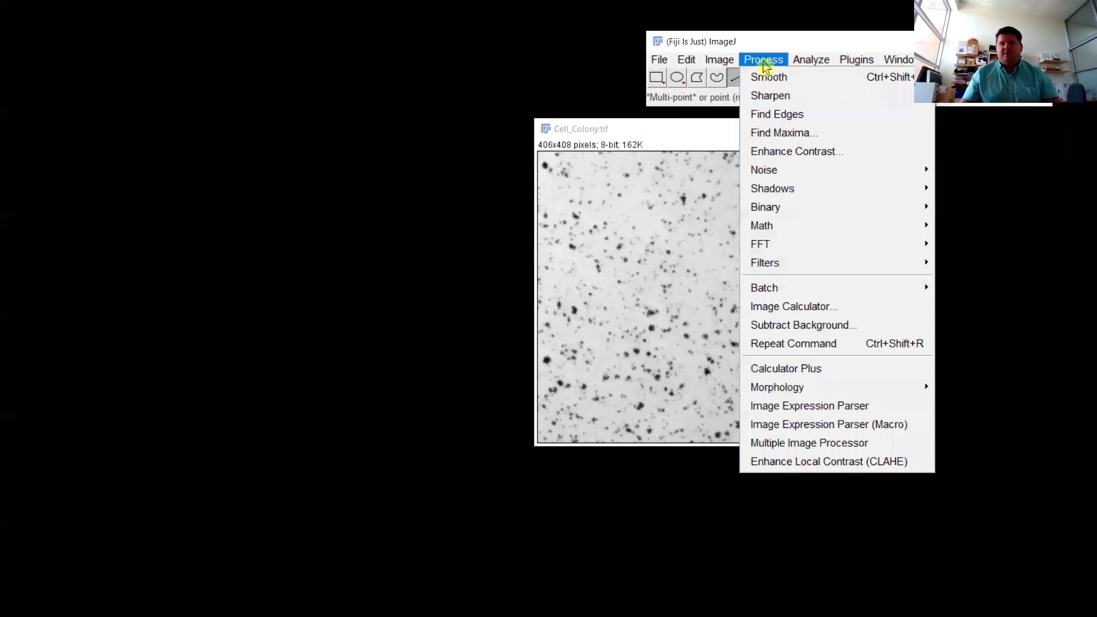
pyautogui.click(782, 132)
pyautogui.click(500, 200)
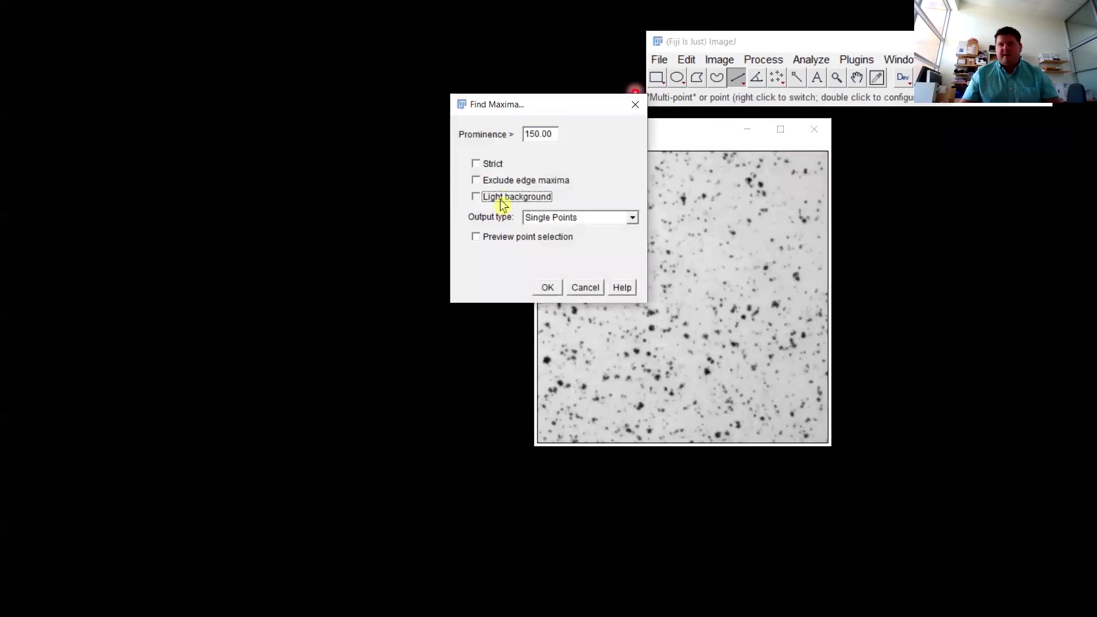
pyautogui.click(501, 239)
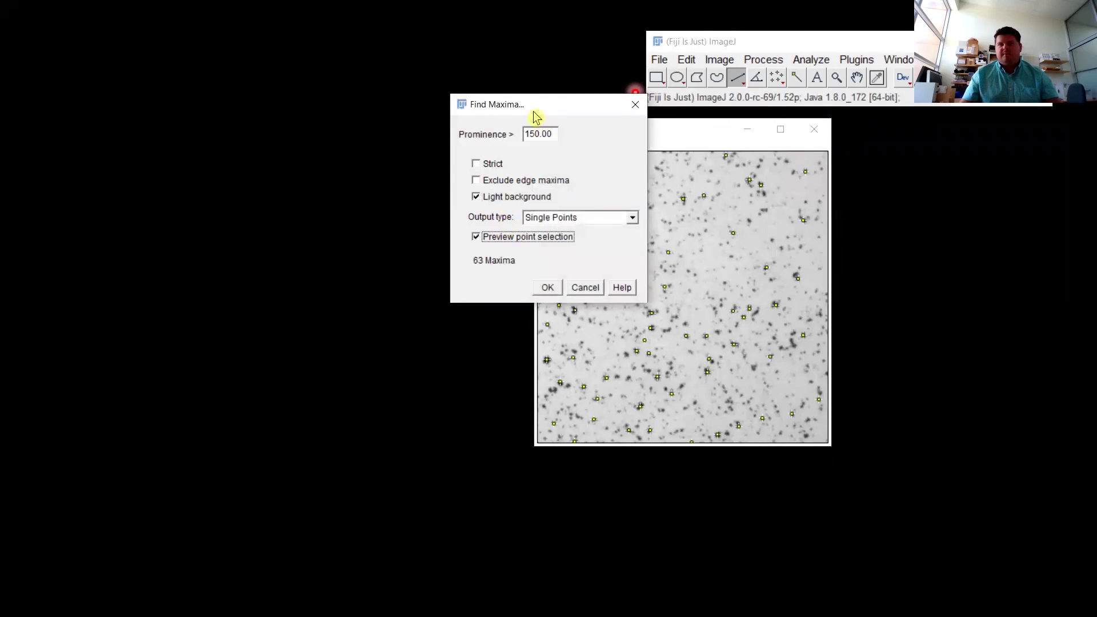
pyautogui.moveTo(533, 112); pyautogui.dragTo(402, 101)
pyautogui.click(371, 187)
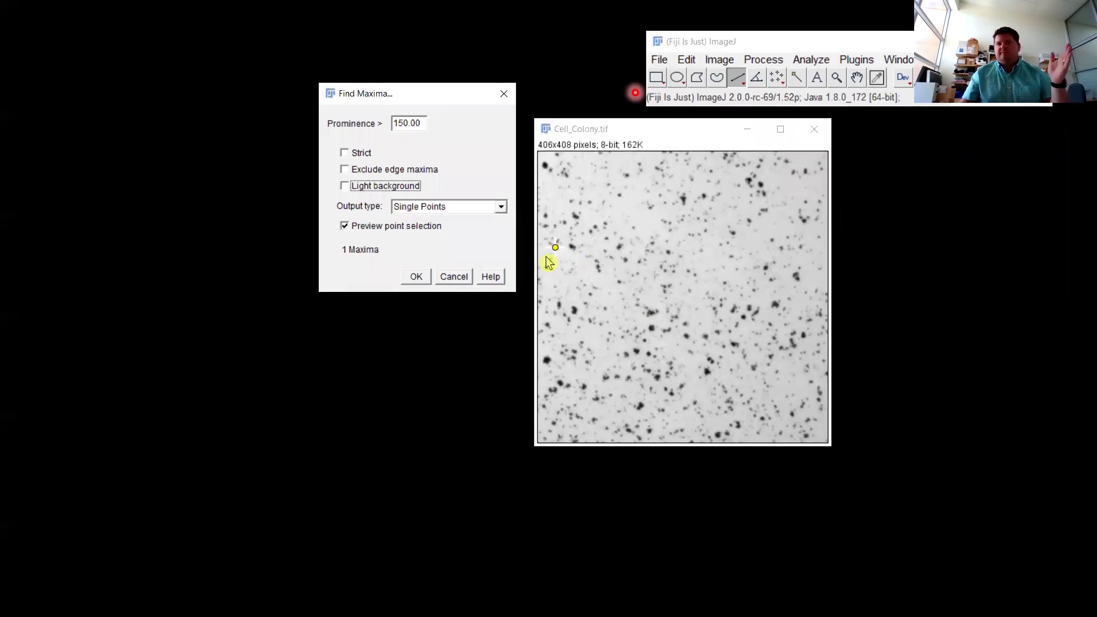
pyautogui.click(379, 186)
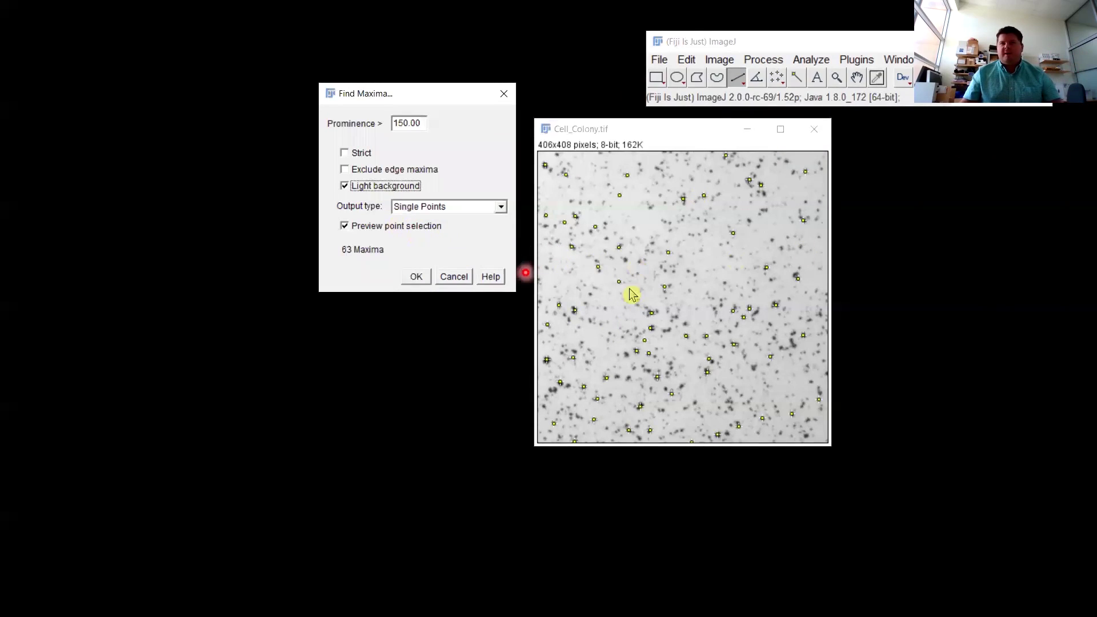
# - Cancel Find Maxima and close the Cell_Colony.tif image
pyautogui.click(453, 278)
pyautogui.click(824, 128)
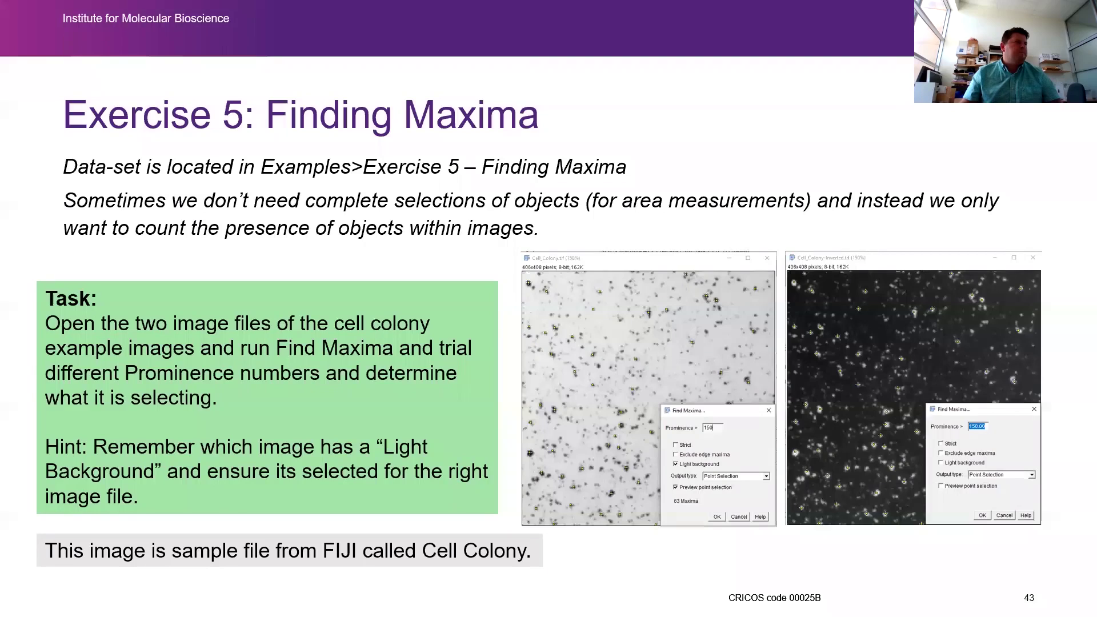
pyautogui.press('Right')
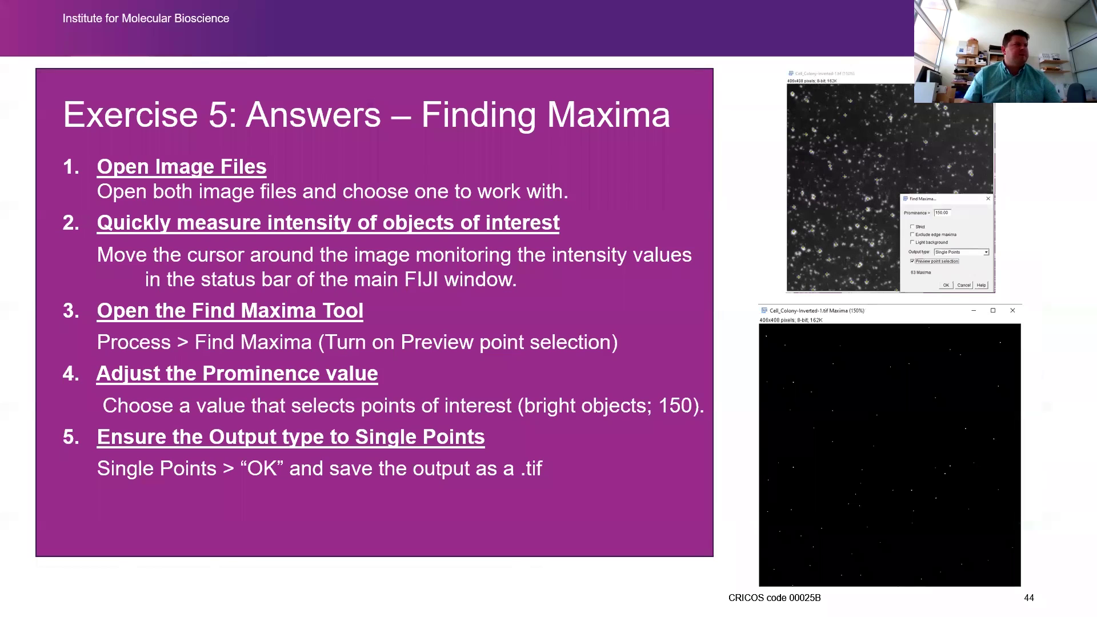
pyautogui.press('Right')
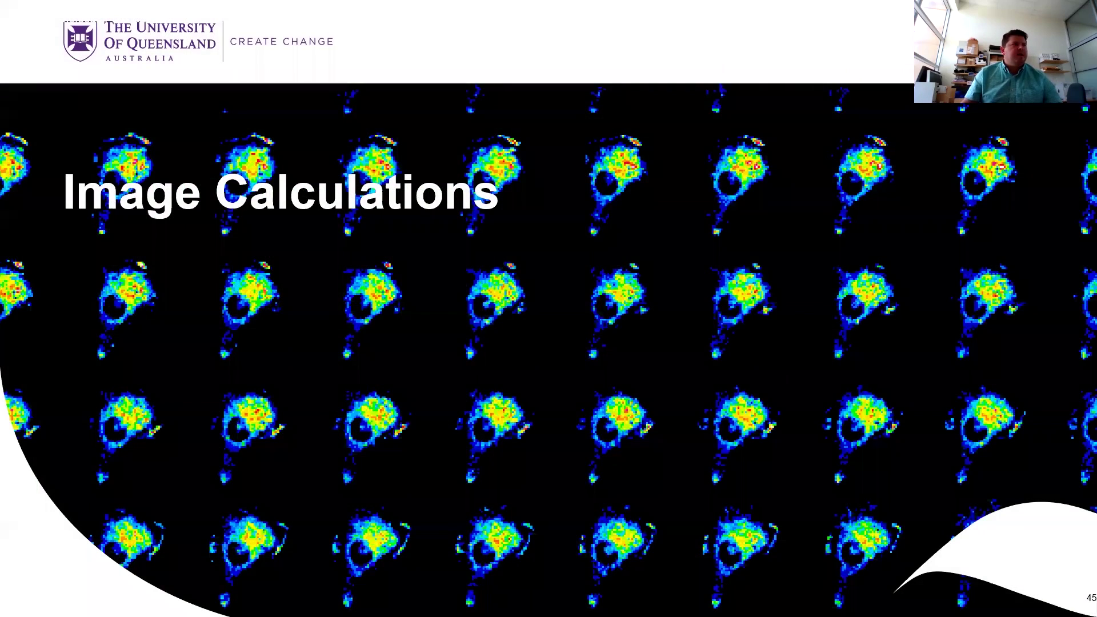
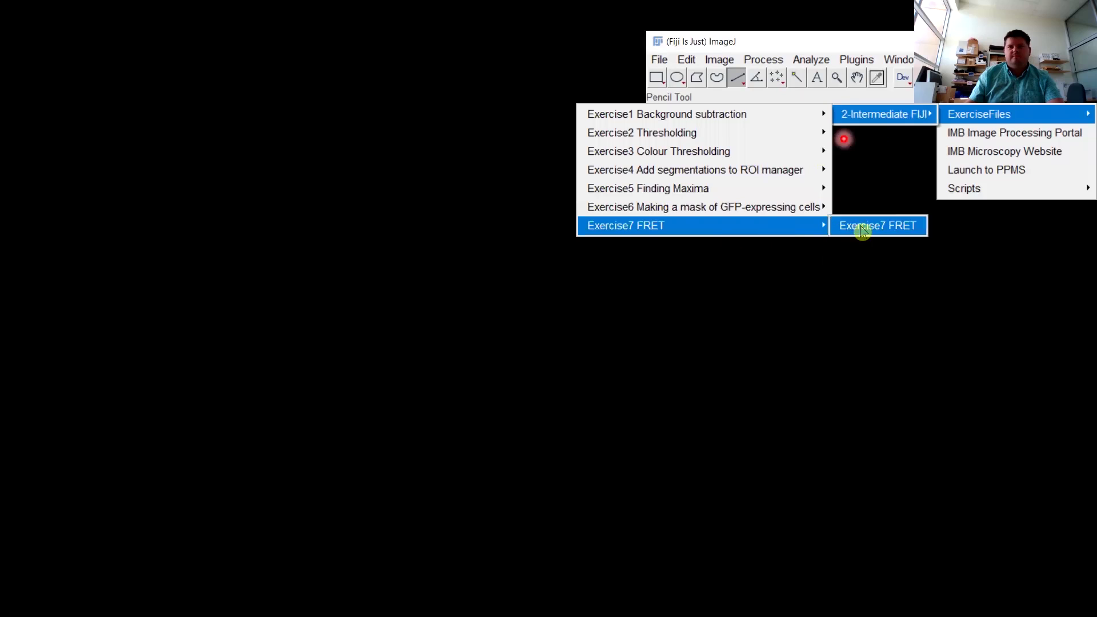
# - Open the Exercise7 FRET image from the 2-Intermediate FIJI exercise files and duplicate it with both channels
pyautogui.moveTo(338, 122); pyautogui.dragTo(462, 123)
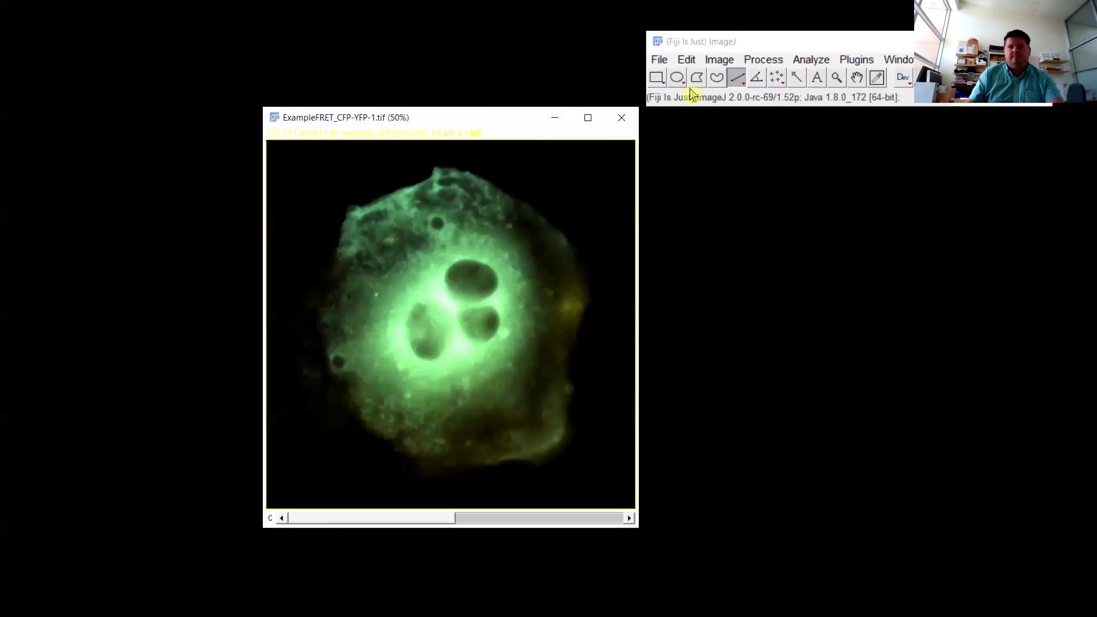
pyautogui.click(757, 65)
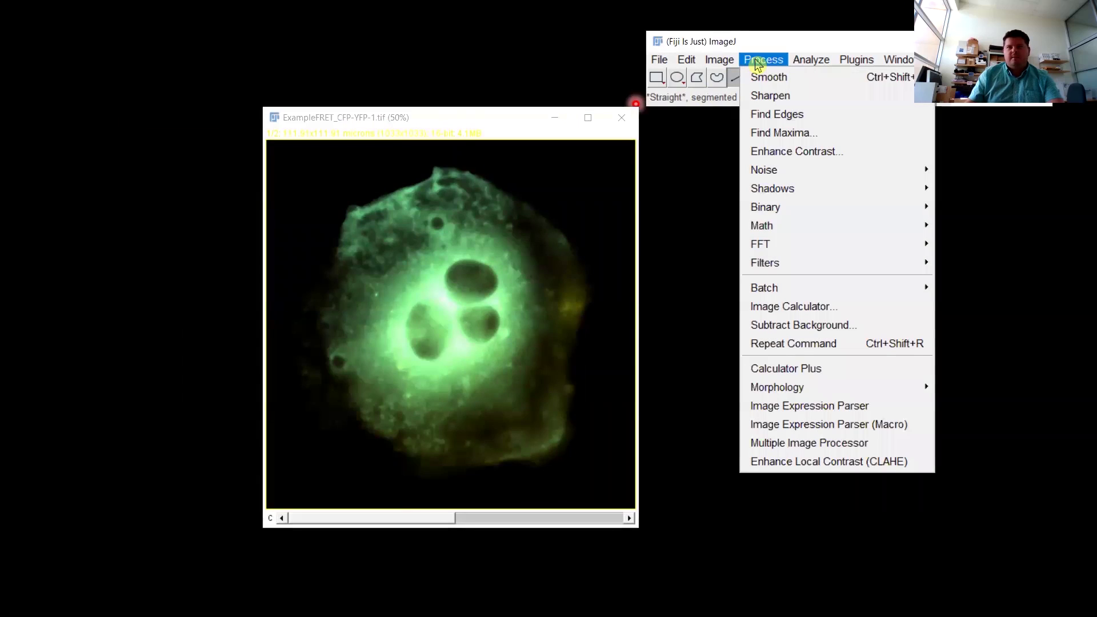
pyautogui.moveTo(729, 60)
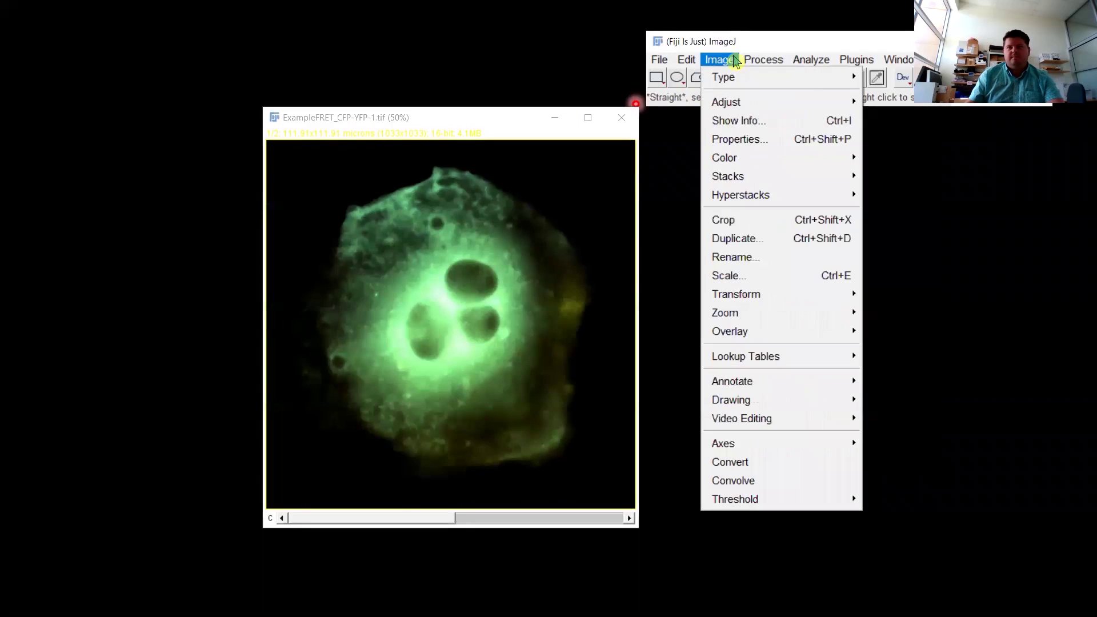
pyautogui.click(737, 238)
pyautogui.click(576, 234)
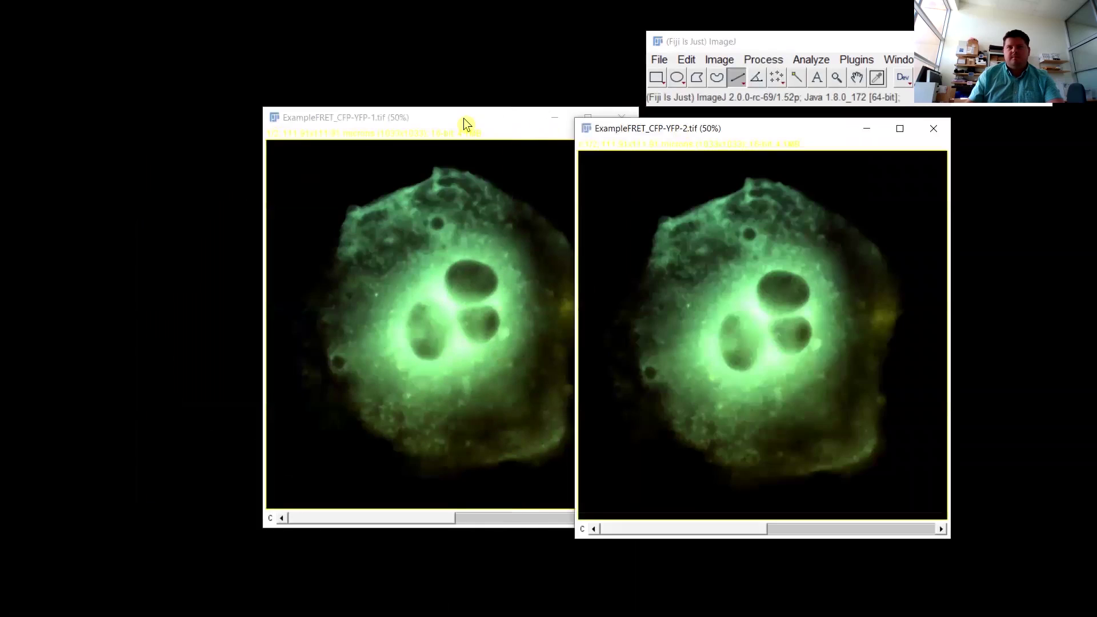
# - Zoom the original FRET image out to a small window set aside, and bring the duplicate into the middle
pyautogui.moveTo(458, 119); pyautogui.dragTo(252, 95)
pyautogui.press('-')
pyautogui.press('-')
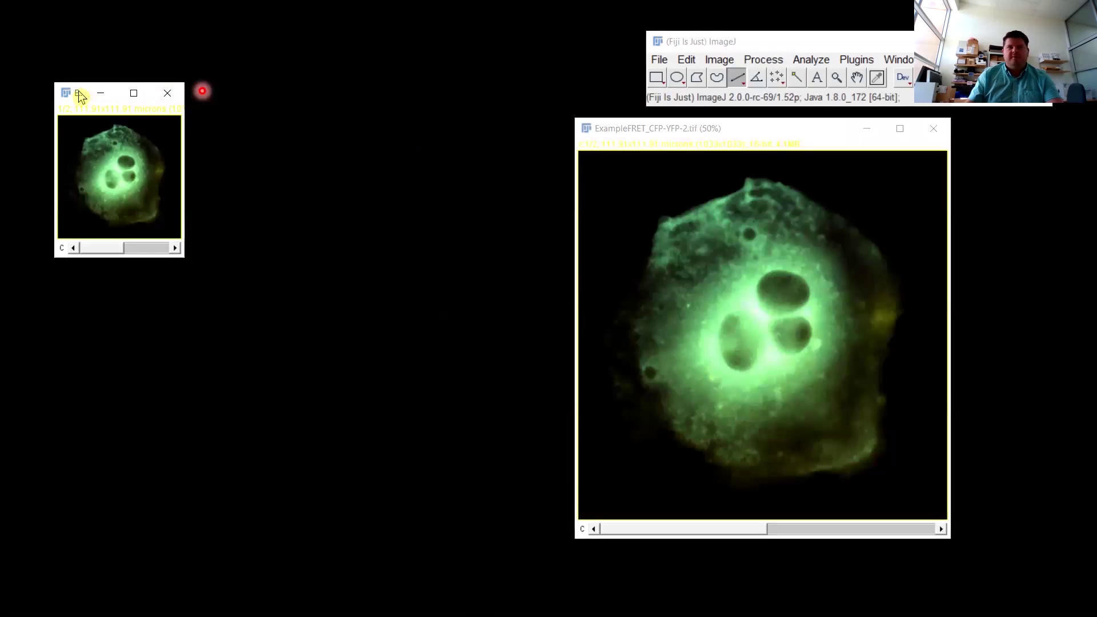
pyautogui.moveTo(80, 97); pyautogui.dragTo(51, 37)
pyautogui.moveTo(706, 128); pyautogui.dragTo(459, 137)
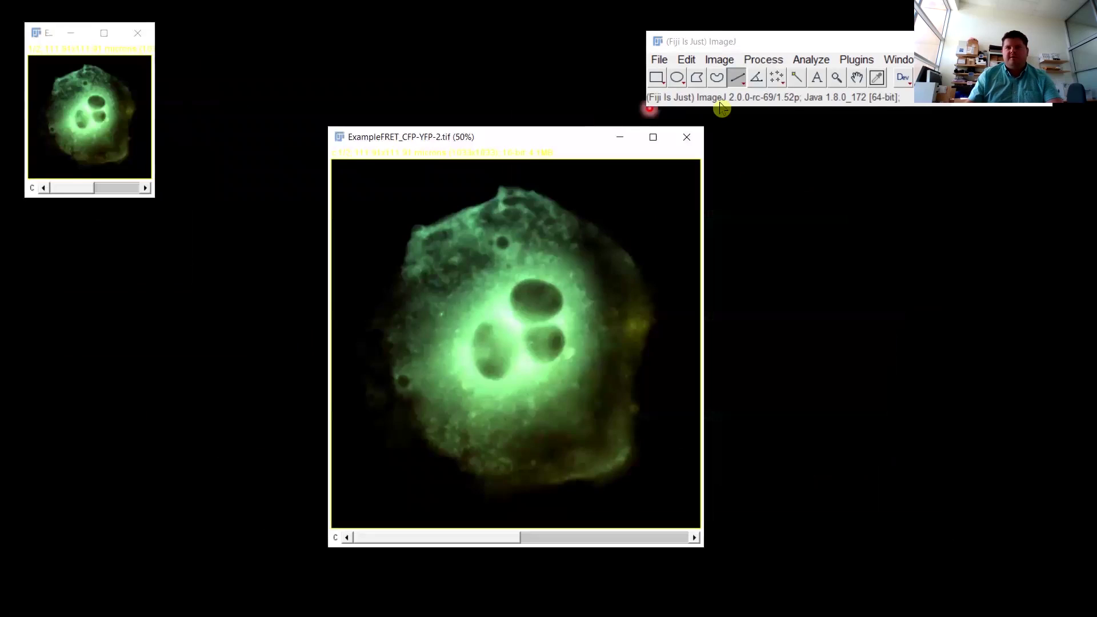
# - Split the duplicated FRET image into its channels and arrange the yellow C1 and cyan C2 images side by side
pyautogui.click(763, 59)
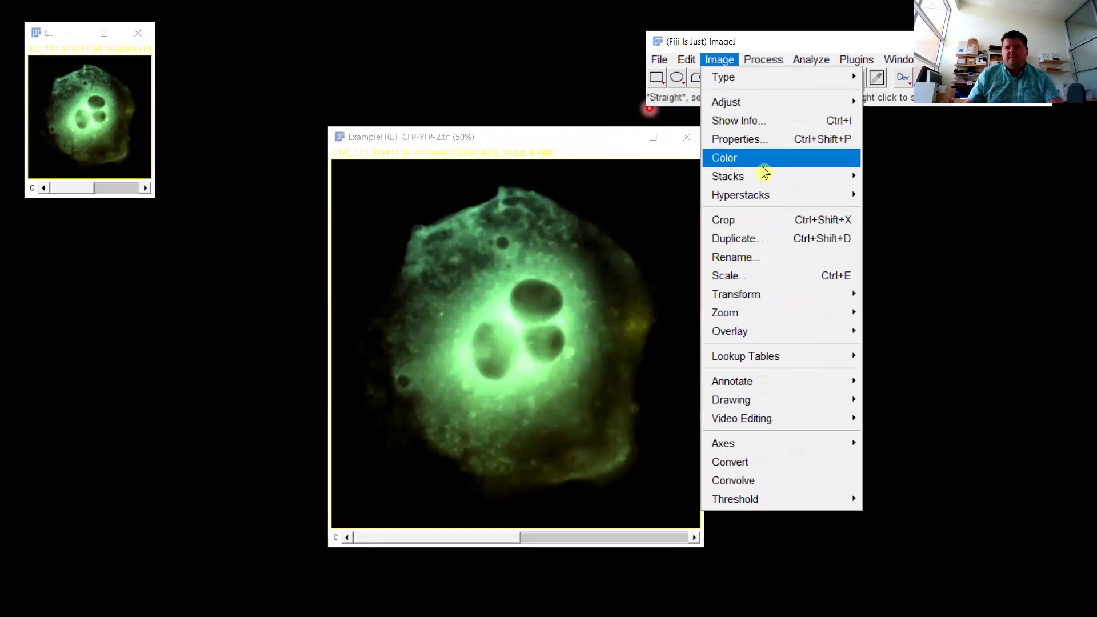
pyautogui.moveTo(765, 157)
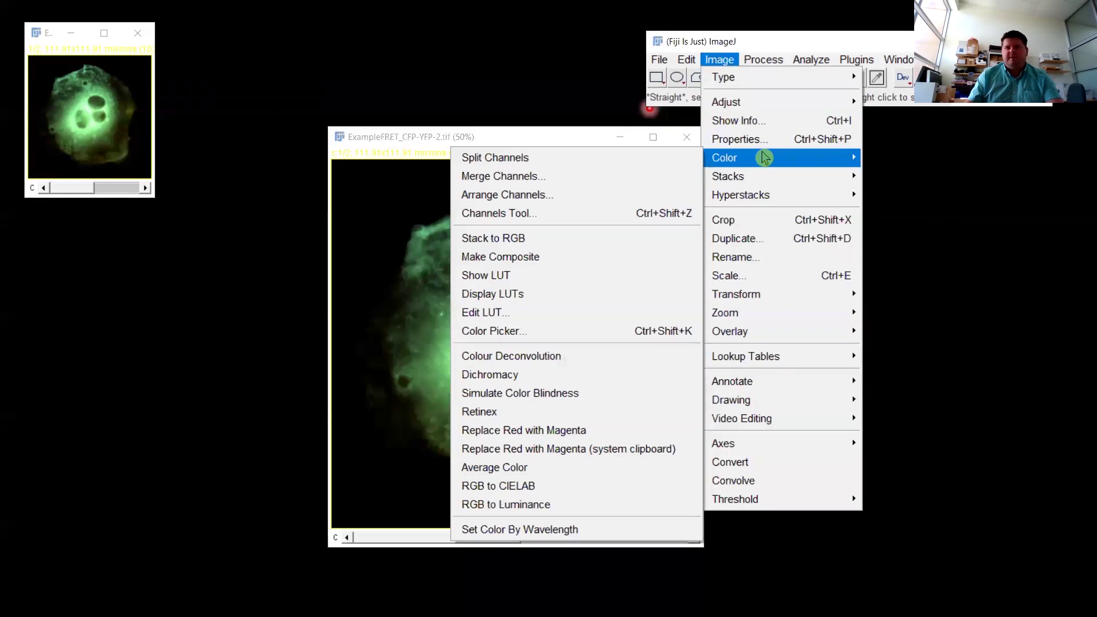
pyautogui.click(590, 167)
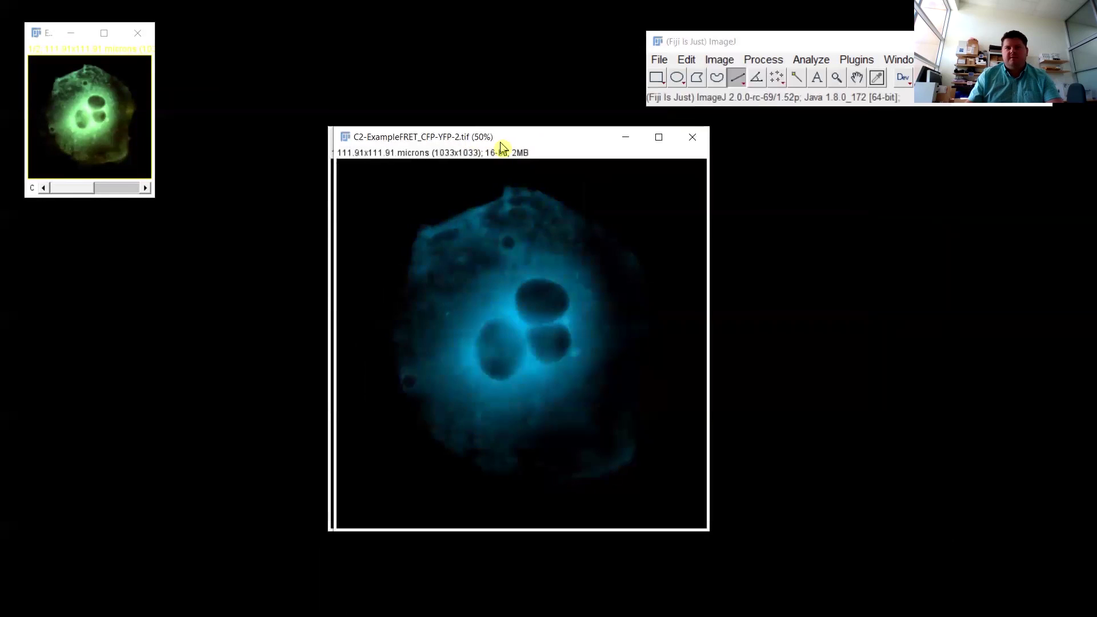
pyautogui.moveTo(441, 136); pyautogui.dragTo(377, 148)
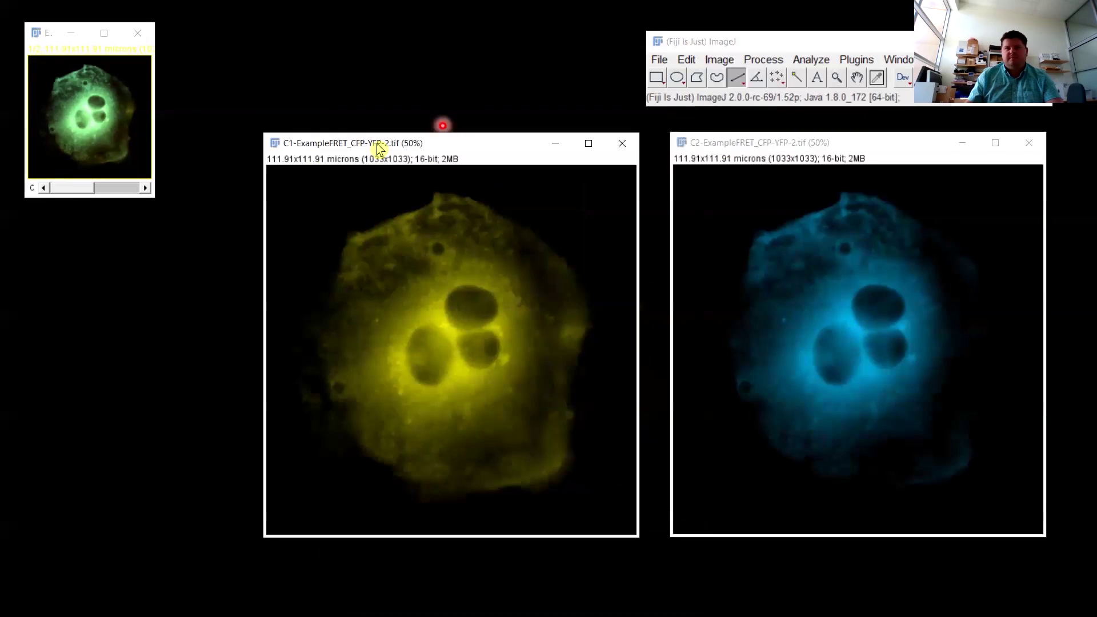
pyautogui.click(661, 161)
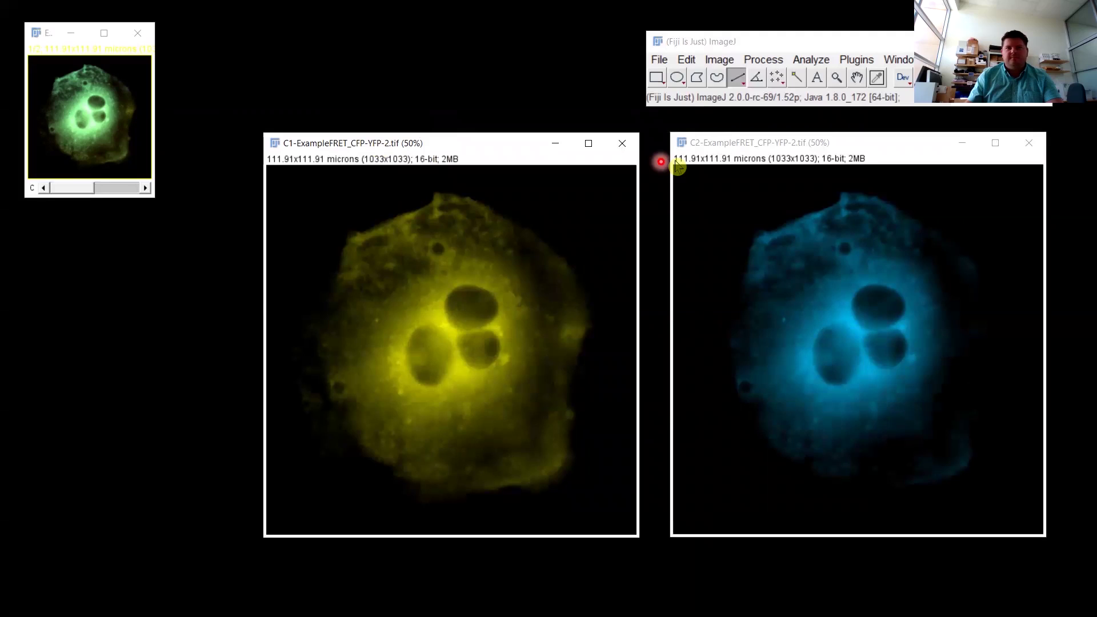
# - Divide C1-ExampleFRET_CFP-YFP-2.tif by C2-ExampleFRET_CFP-YFP-2.tif in Image Calculator as a new 32-bit float result, and move the ratio image aside
pyautogui.click(776, 61)
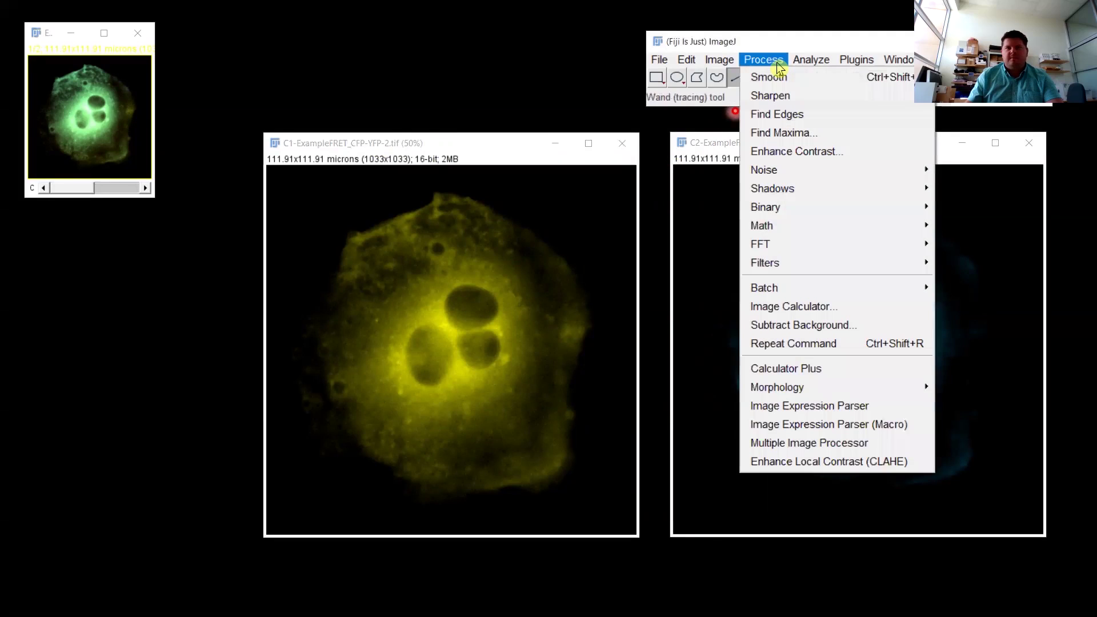
pyautogui.click(768, 306)
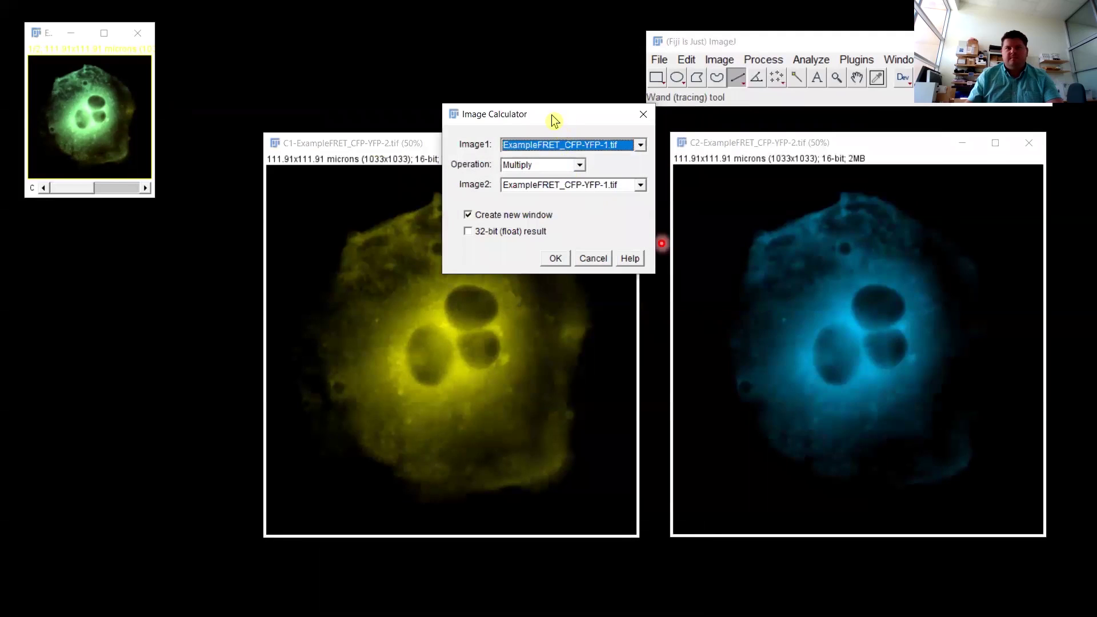
pyautogui.moveTo(553, 120); pyautogui.dragTo(175, 220)
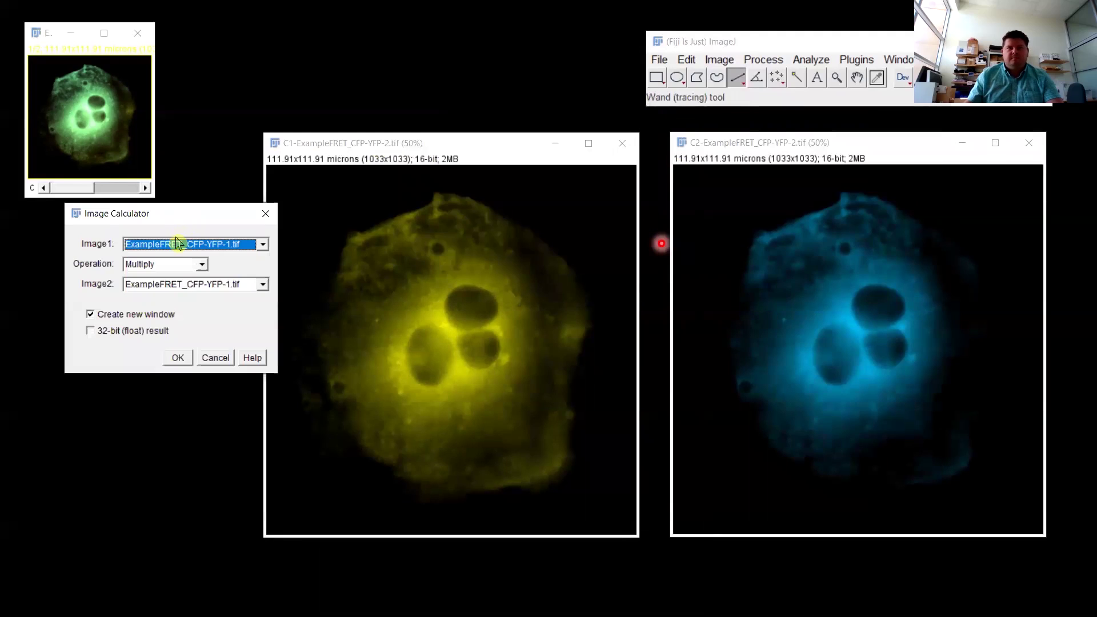
pyautogui.click(179, 250)
pyautogui.click(183, 269)
pyautogui.click(175, 264)
pyautogui.click(166, 293)
pyautogui.click(167, 292)
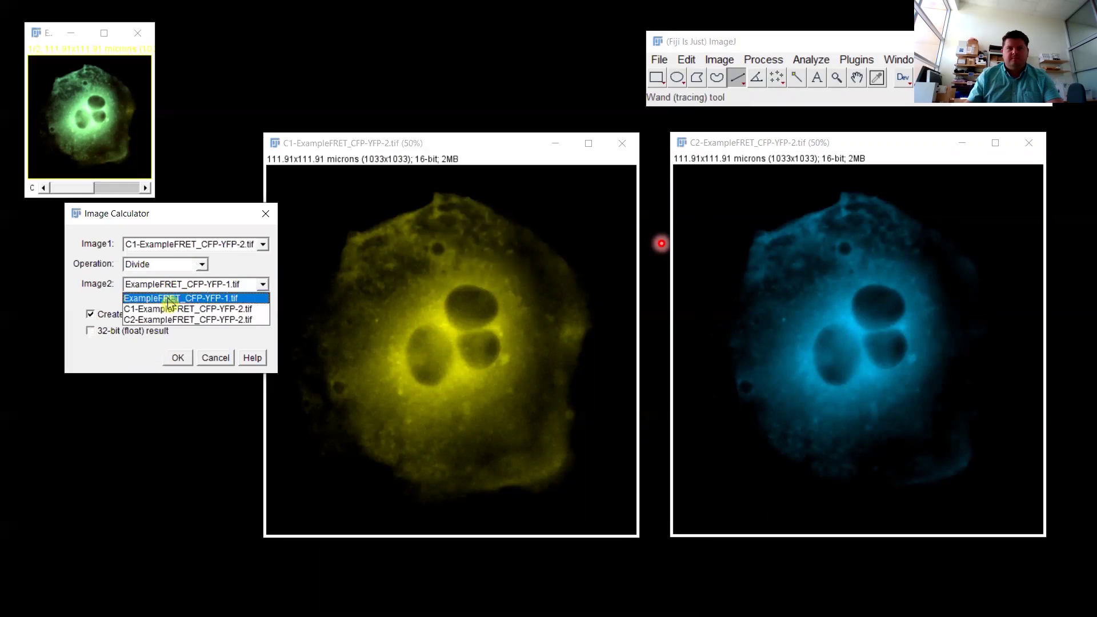
pyautogui.click(167, 321)
pyautogui.click(119, 335)
pyautogui.click(177, 358)
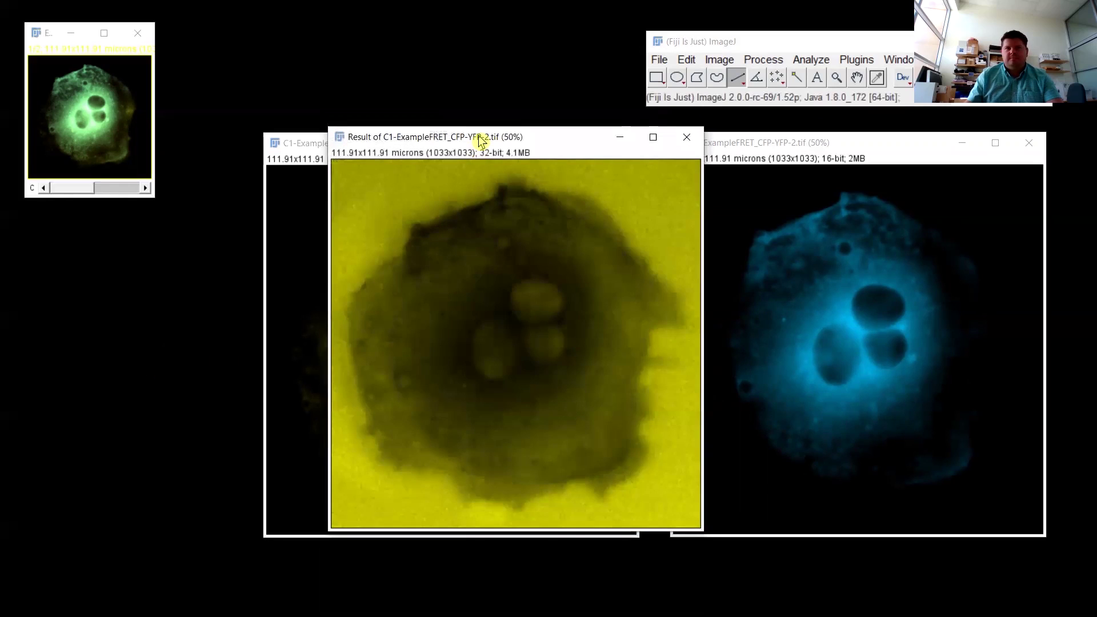
pyautogui.moveTo(480, 140); pyautogui.dragTo(716, 201)
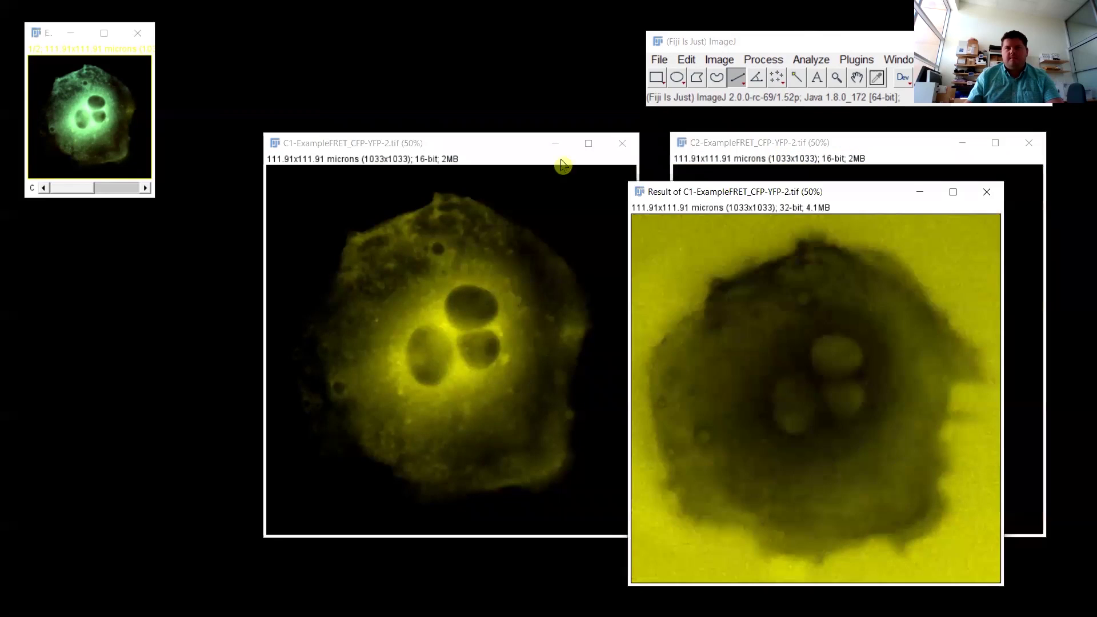
# - Duplicate the yellow C1 channel image and shift the copy clear of the ratio image
pyautogui.click(461, 143)
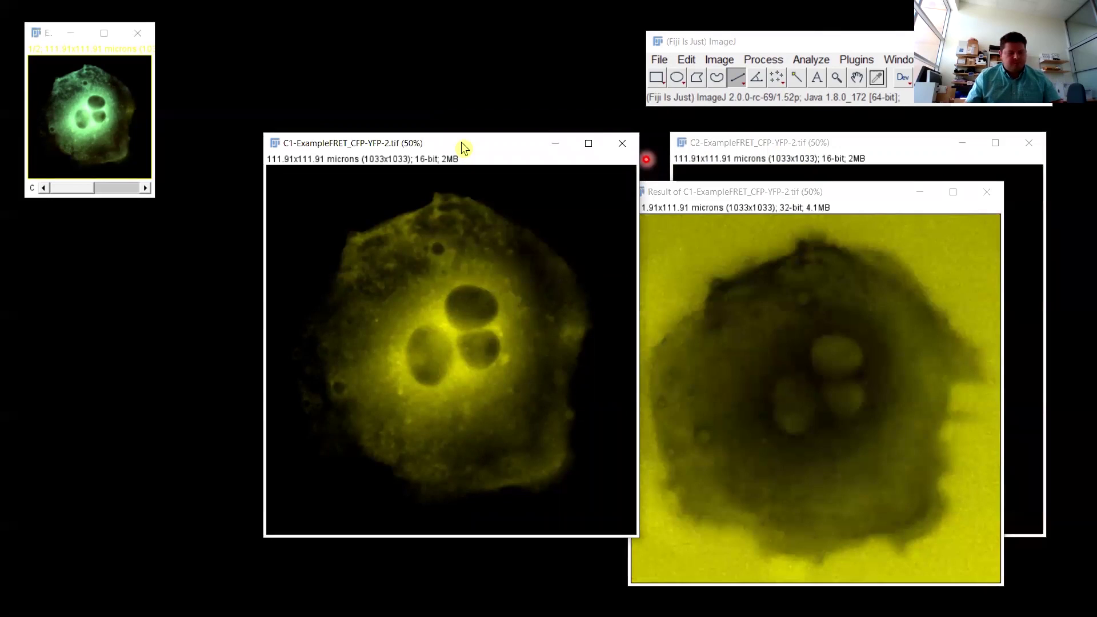
pyautogui.hotkey('ctrl', 'shift', 'd')
pyautogui.click(553, 196)
pyautogui.moveTo(474, 137); pyautogui.dragTo(362, 139)
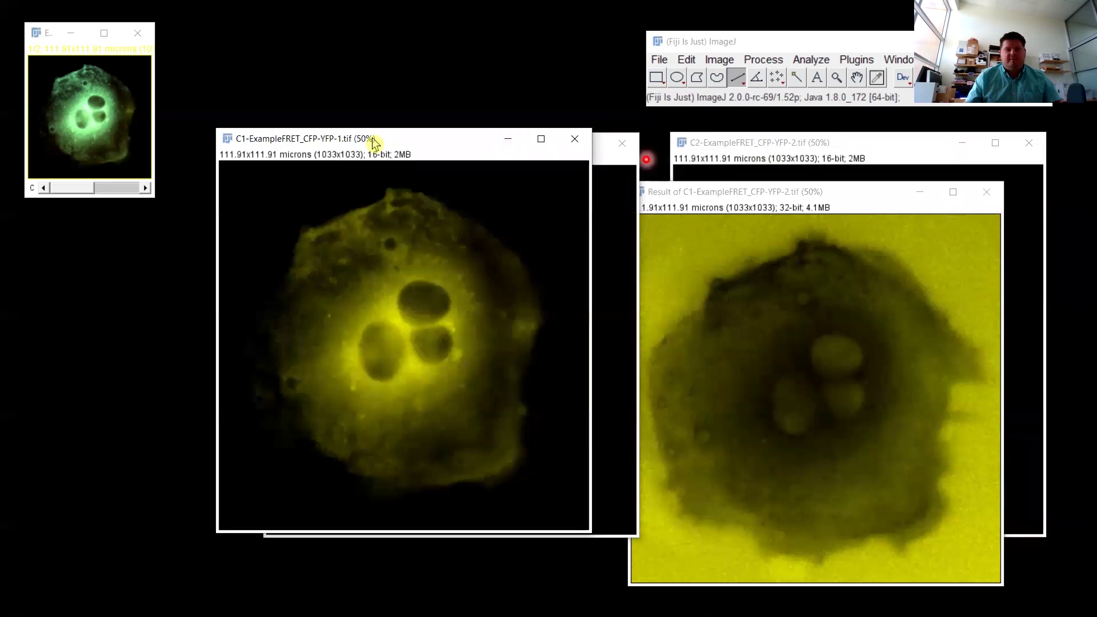
# - Threshold the duplicated C1 image with the Minimum method and apply it to make a binary cell mask
pyautogui.hotkey('ctrl', 'shift', 't')
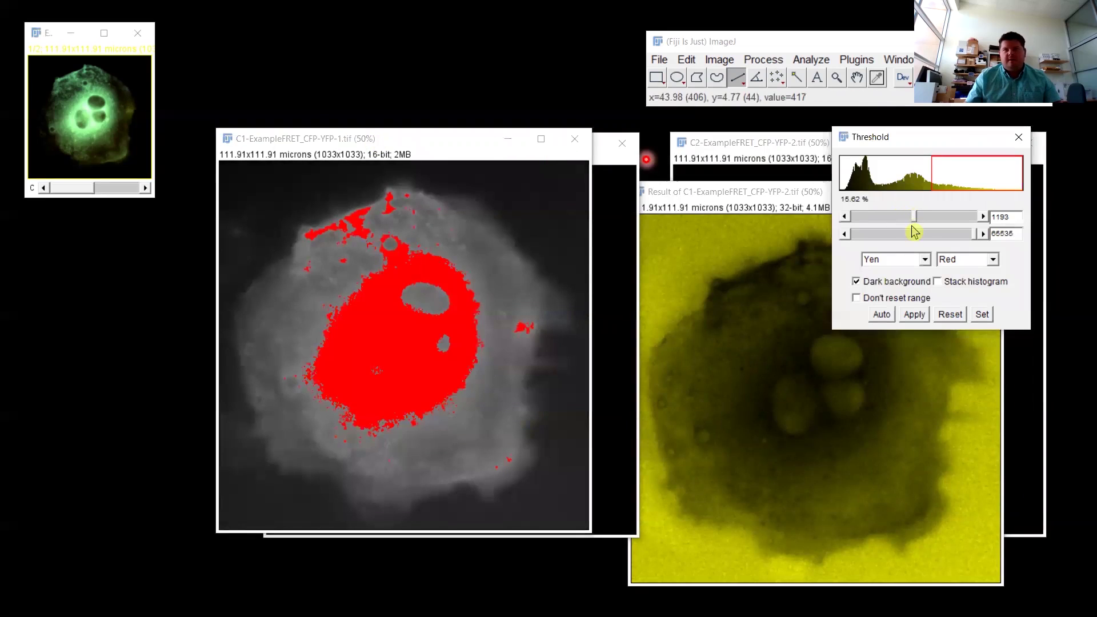
pyautogui.click(895, 259)
pyautogui.click(886, 273)
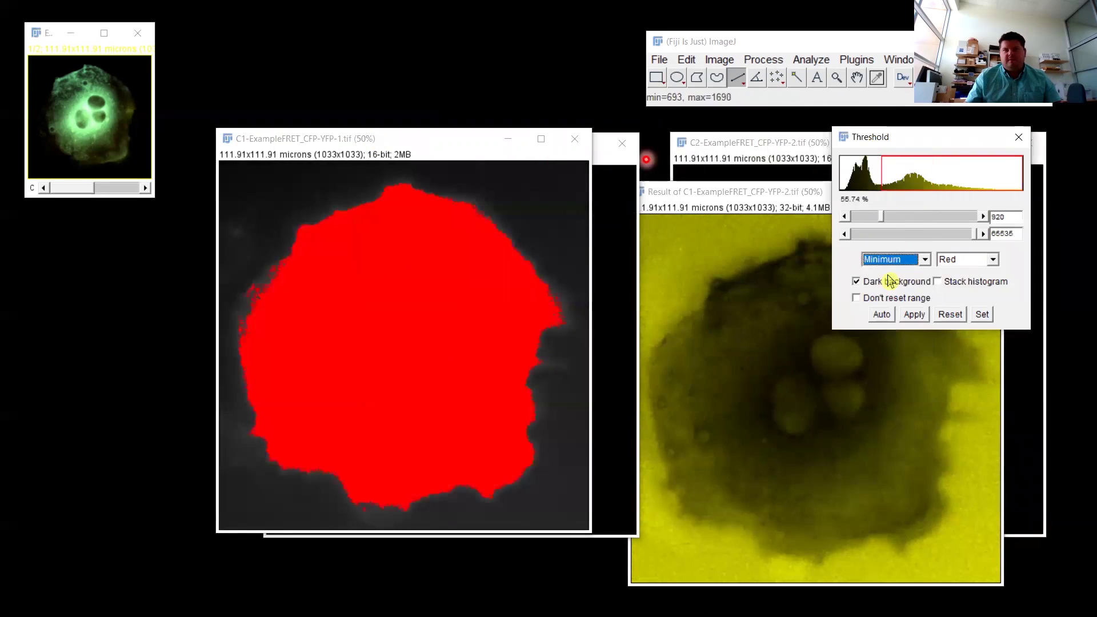
pyautogui.click(920, 316)
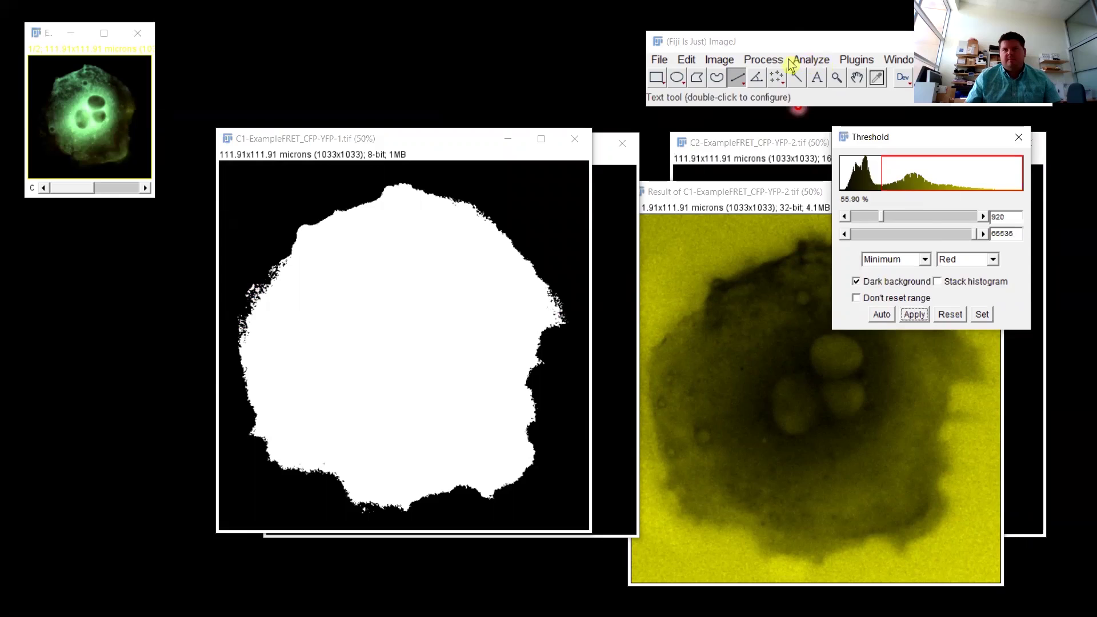
# - Subtract a constant from the binary cell mask with the Math Subtract operation
pyautogui.click(768, 60)
pyautogui.moveTo(803, 217)
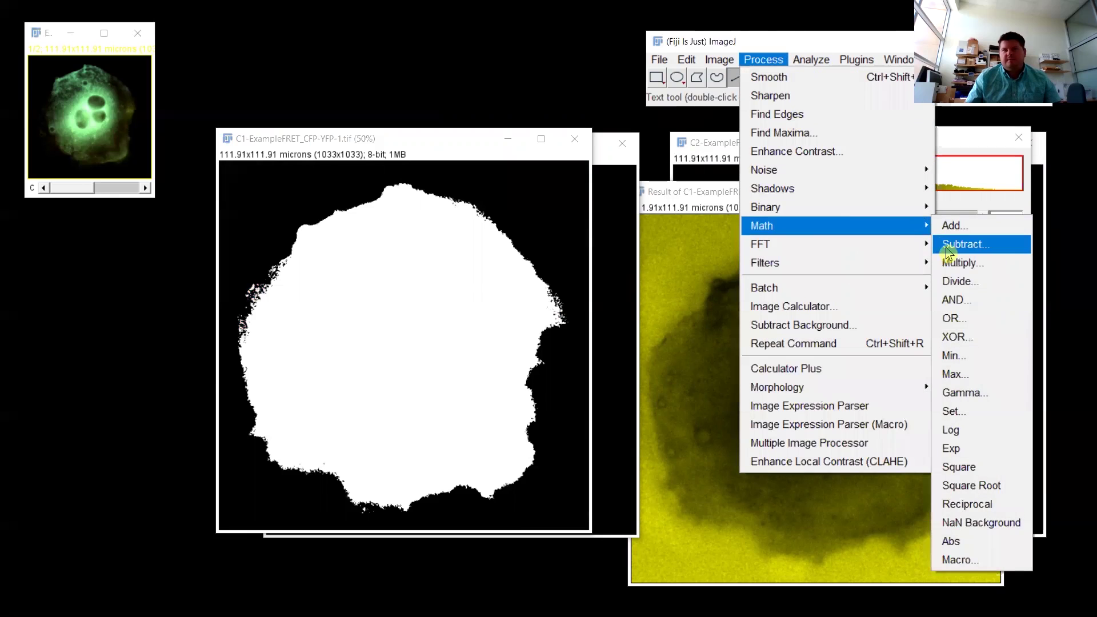
pyautogui.click(949, 246)
pyautogui.click(530, 215)
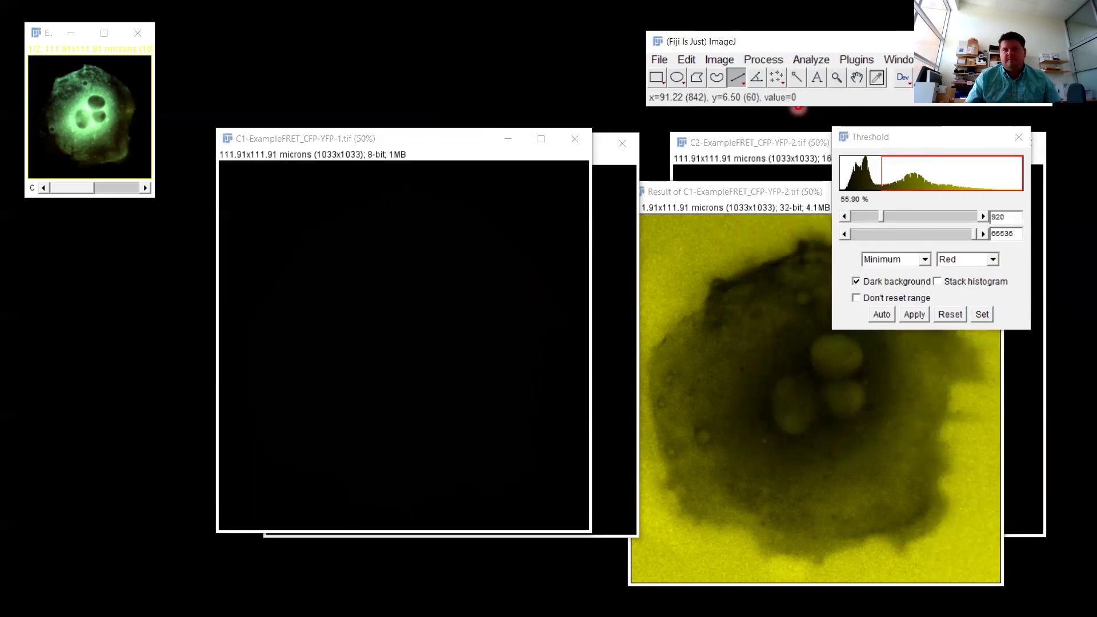
# - Rename the binary cell mask image as mask
pyautogui.click(721, 60)
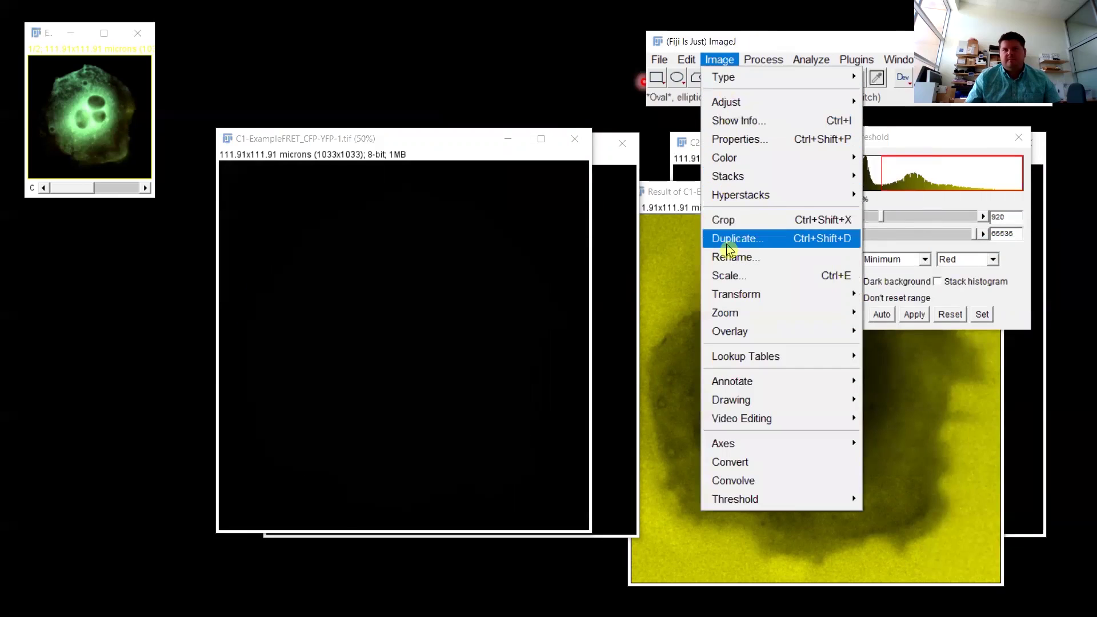
pyautogui.click(730, 254)
pyautogui.write('mask')
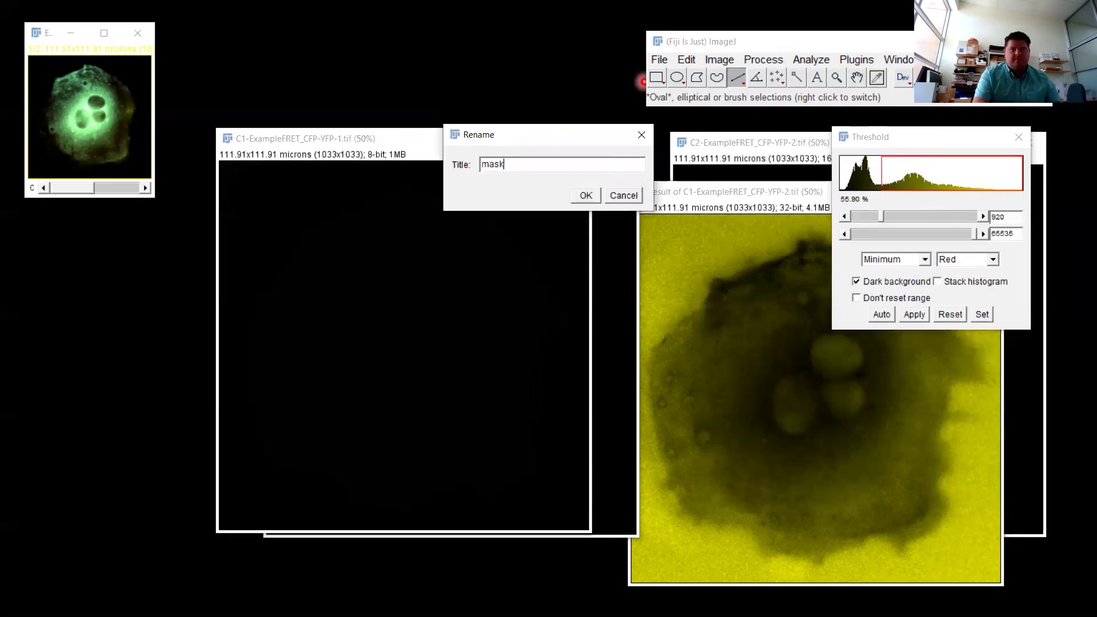
pyautogui.press('Return')
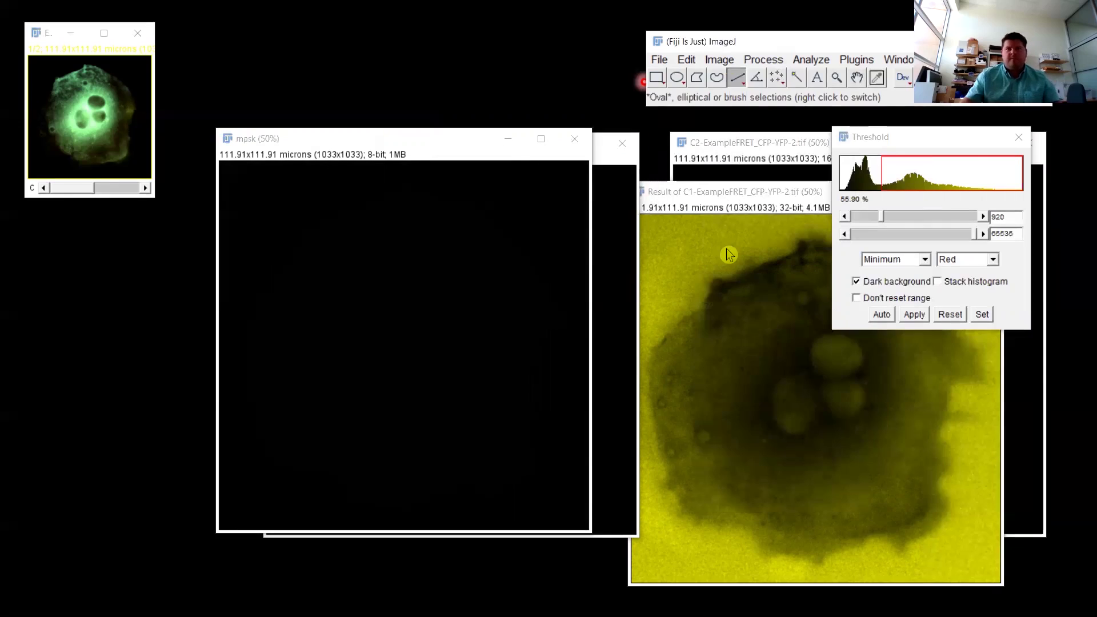
# - Multiply Result of C1-ExampleFRET_CFP-YFP-2.tif by mask in Image Calculator, creating a new window with a 32-bit float result
pyautogui.click(764, 60)
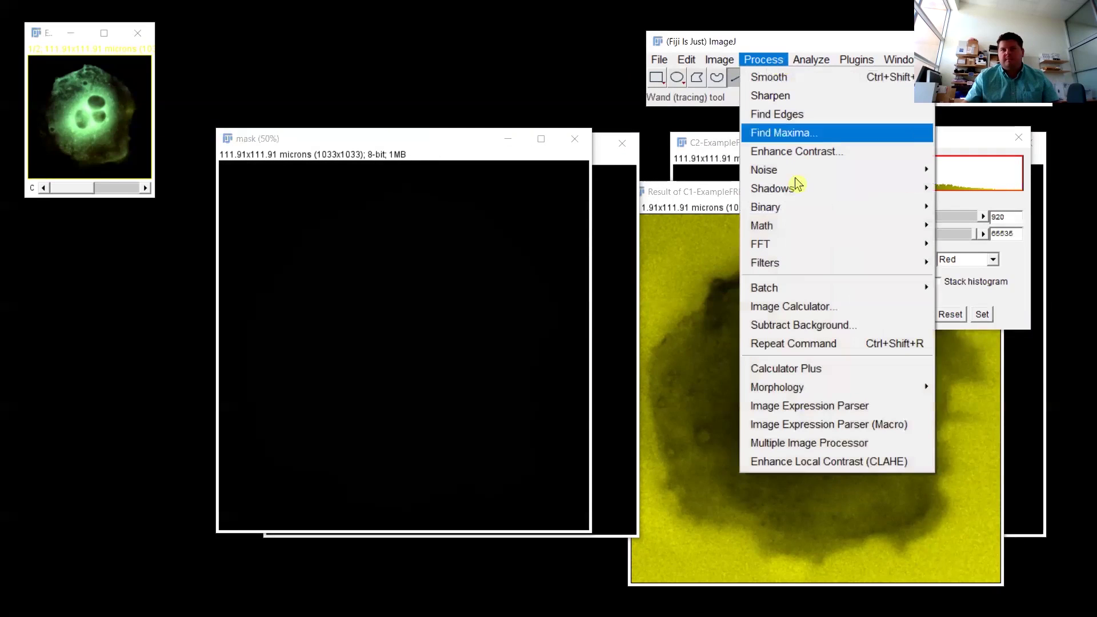
pyautogui.click(803, 307)
pyautogui.click(571, 147)
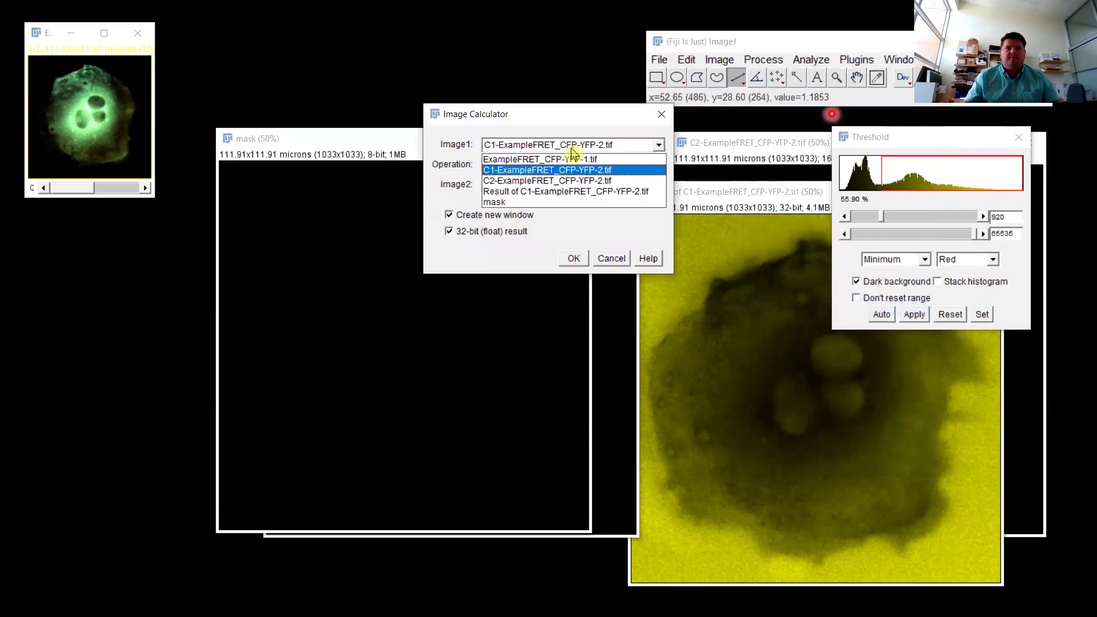
pyautogui.click(561, 201)
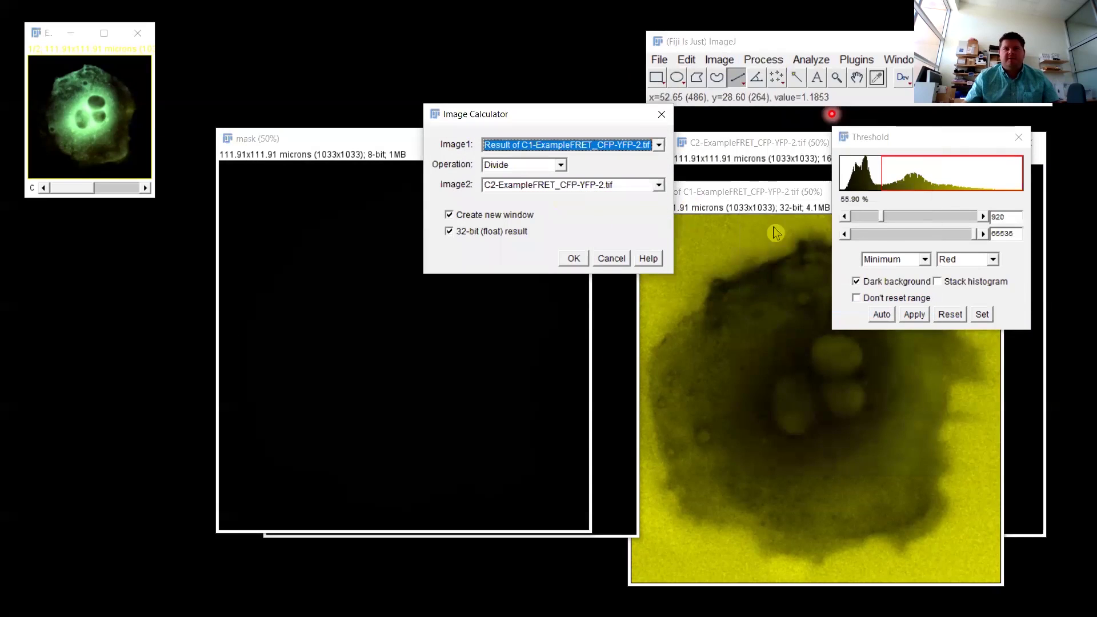
pyautogui.click(509, 198)
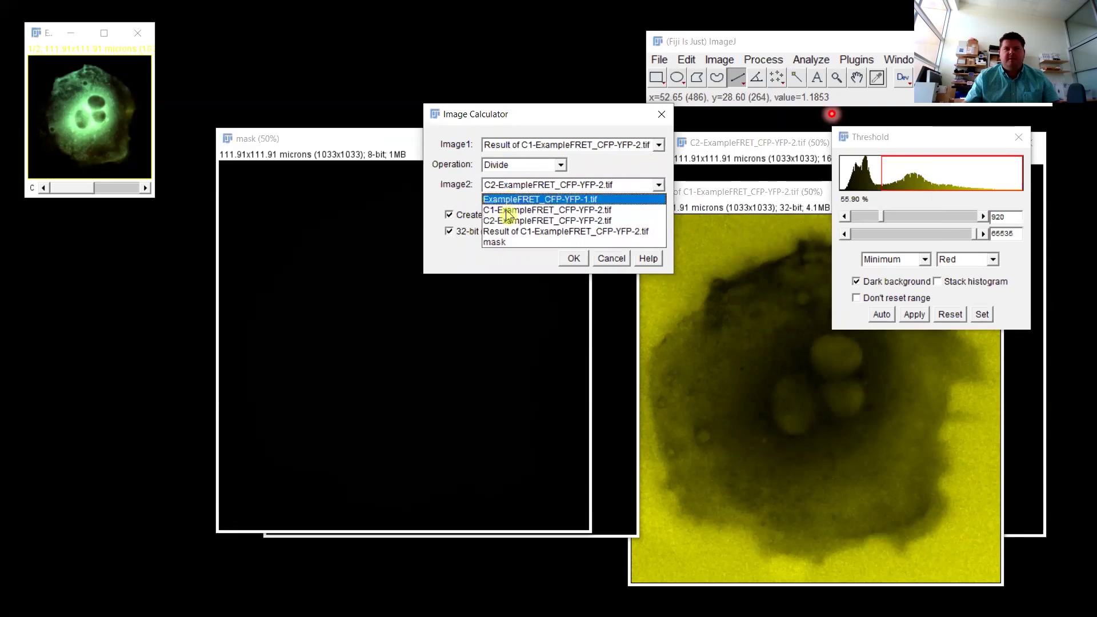
pyautogui.click(505, 240)
pyautogui.click(506, 169)
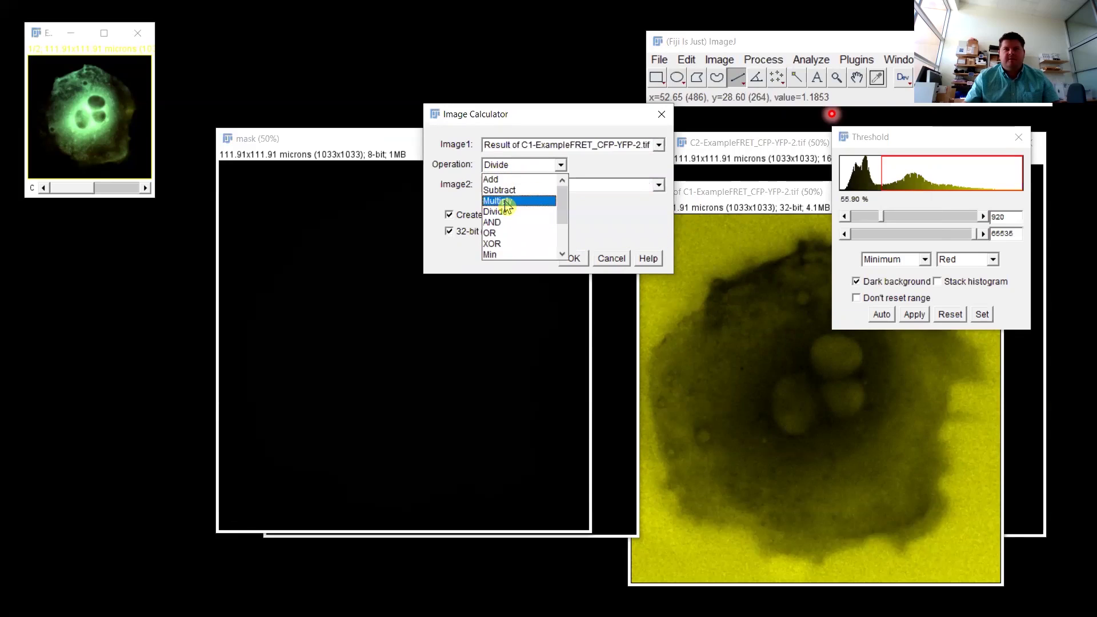
pyautogui.click(506, 201)
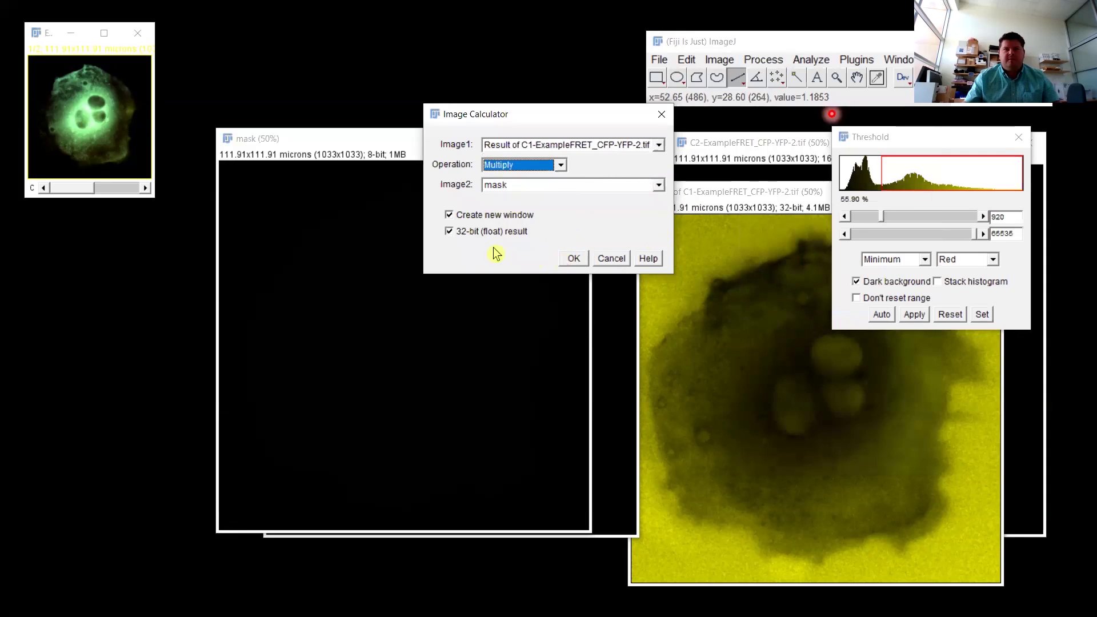
pyautogui.click(514, 239)
pyautogui.click(509, 234)
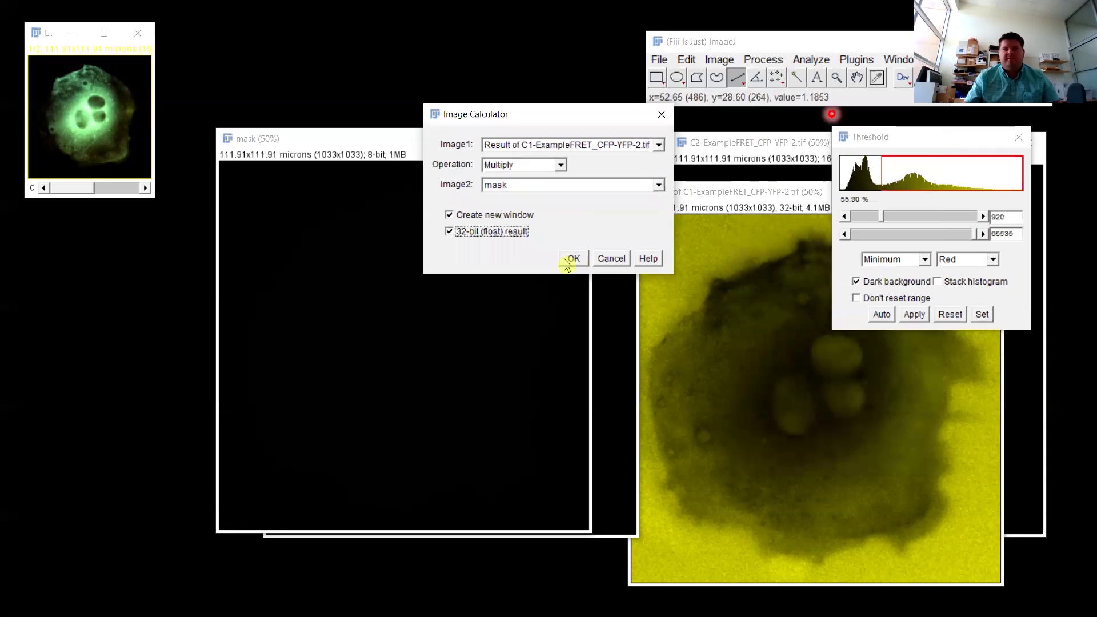
pyautogui.click(567, 262)
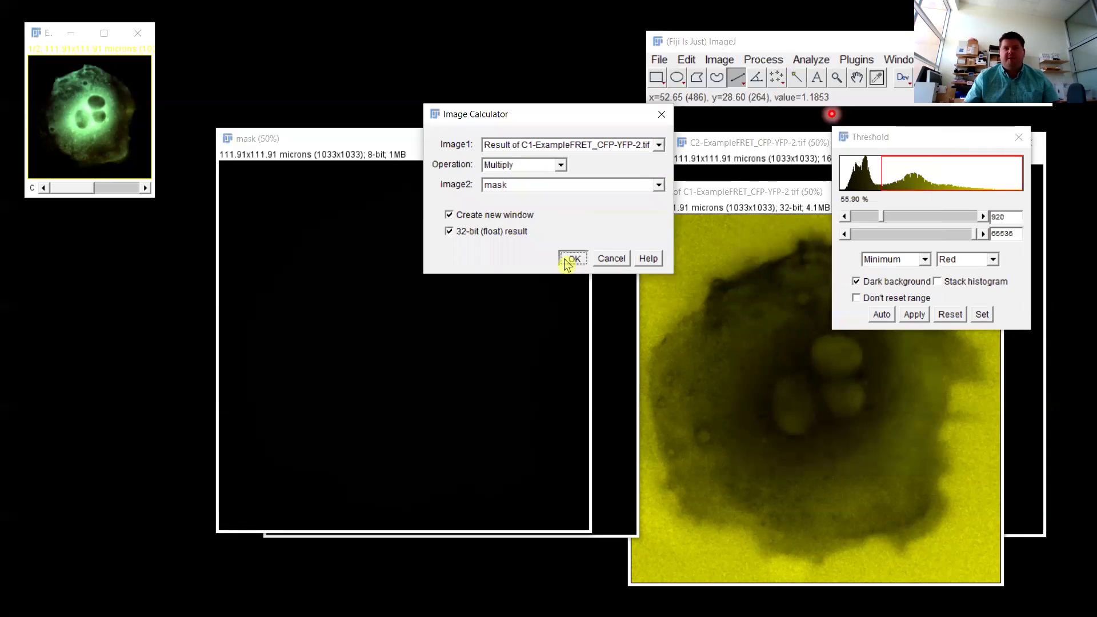
pyautogui.click(567, 261)
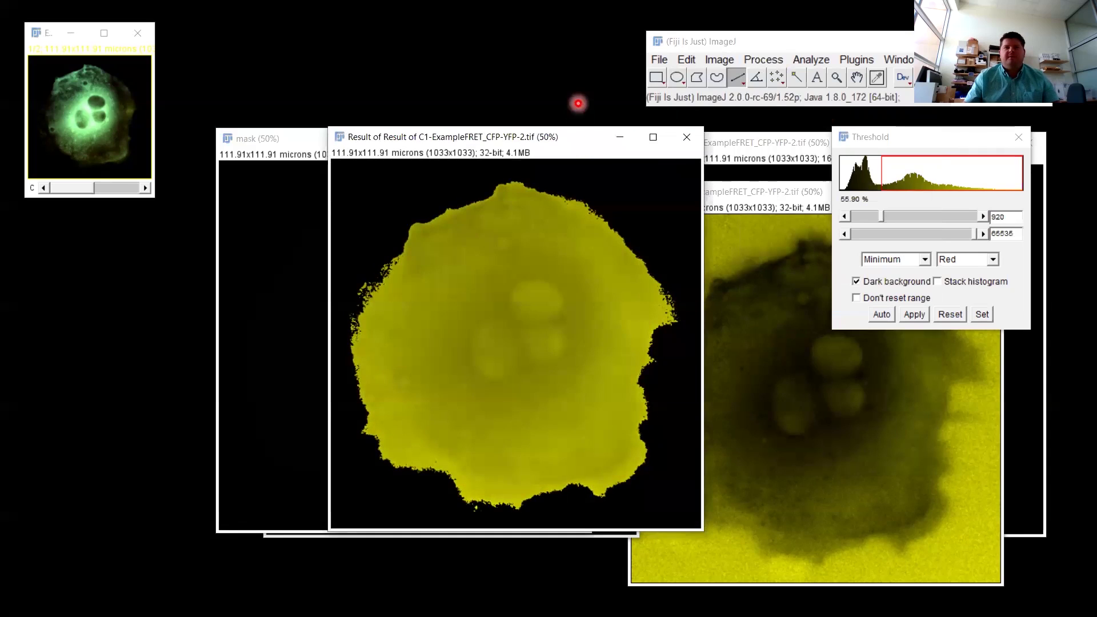
# - Try different lookup tables on the masked ratio image and settle on Spectrum
pyautogui.click(940, 77)
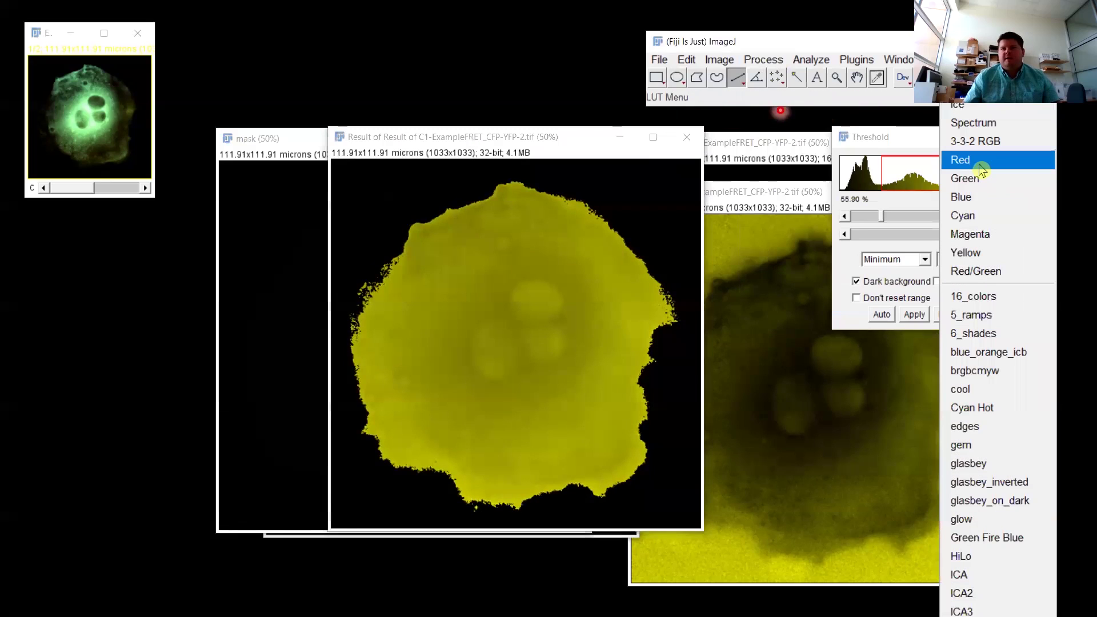
pyautogui.click(987, 130)
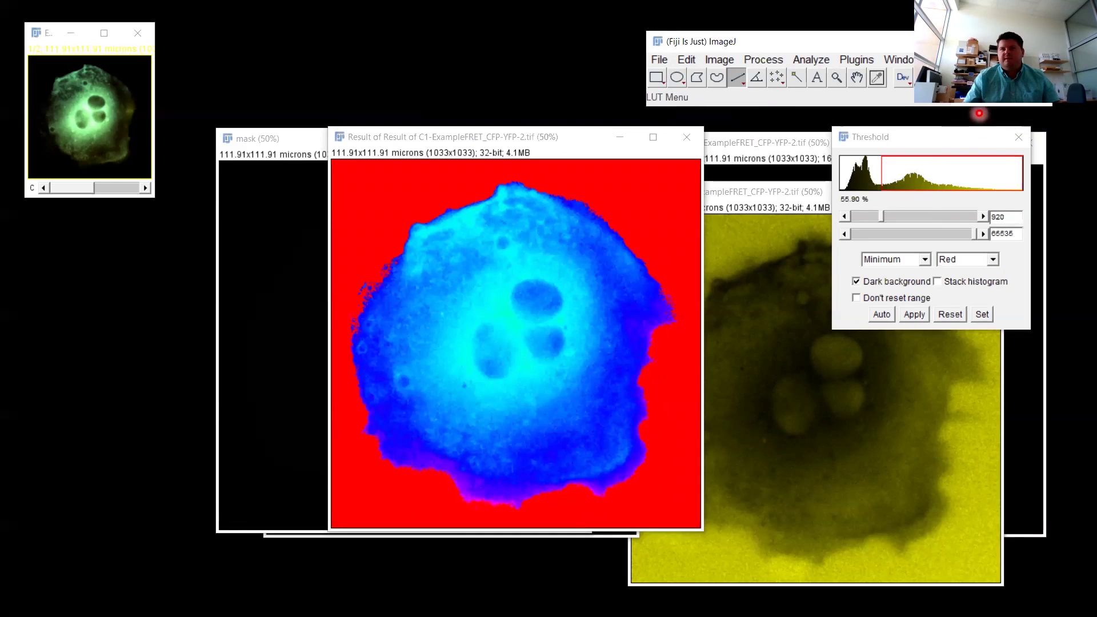
pyautogui.click(979, 113)
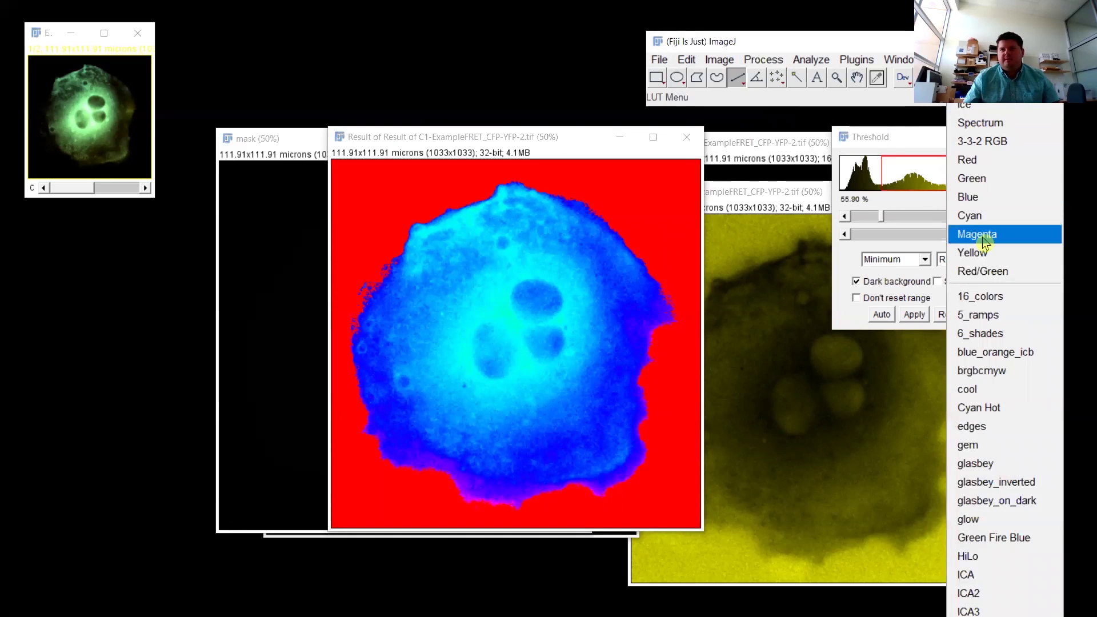
pyautogui.click(979, 113)
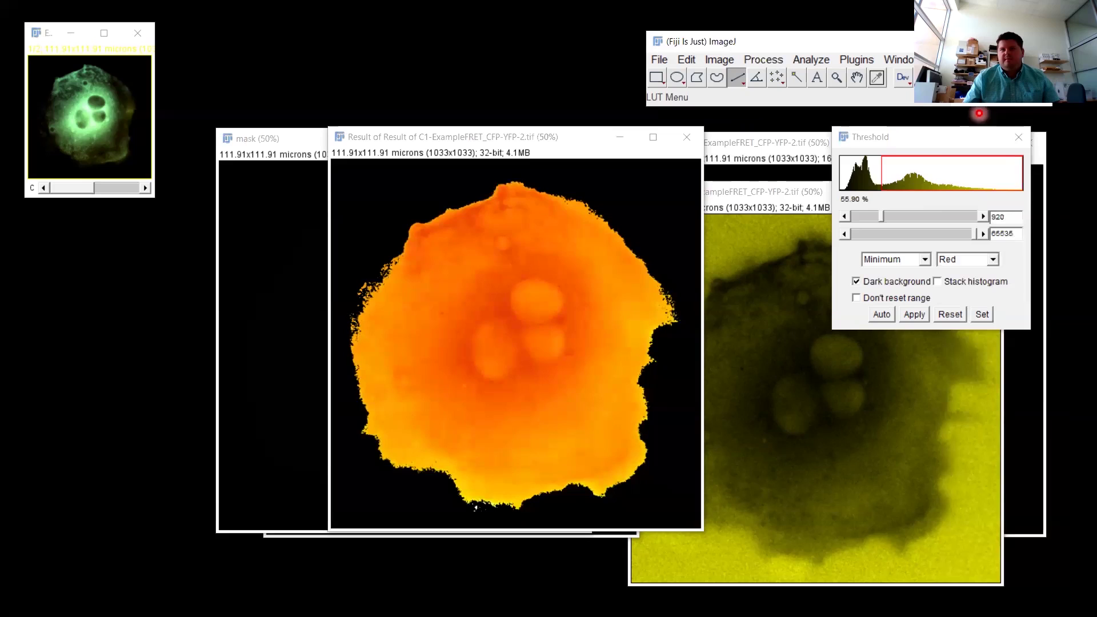
pyautogui.click(979, 113)
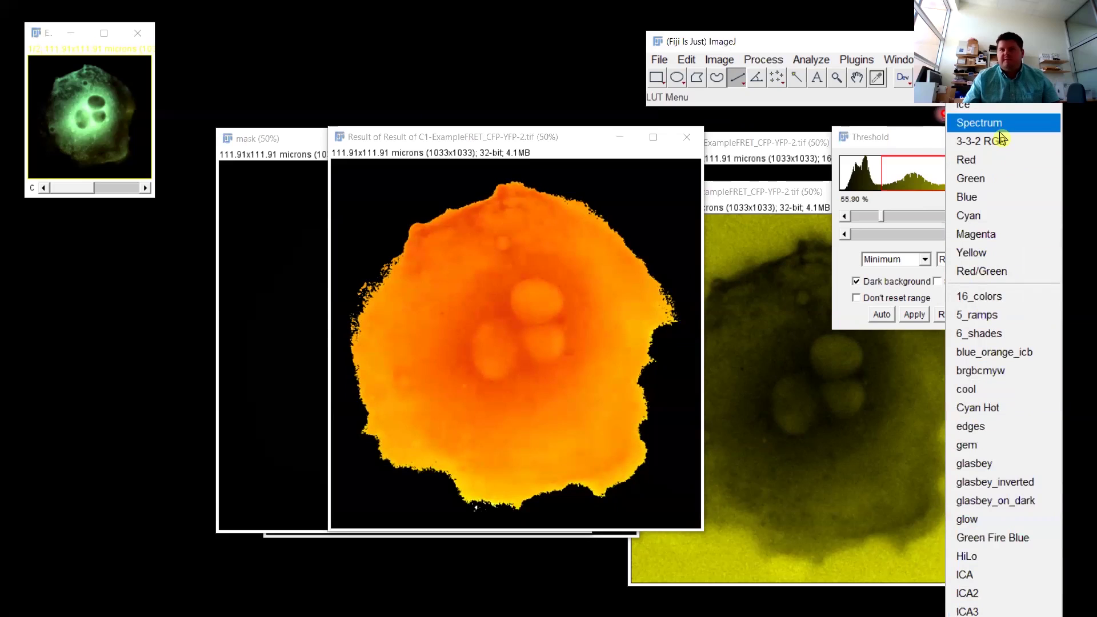
pyautogui.click(979, 122)
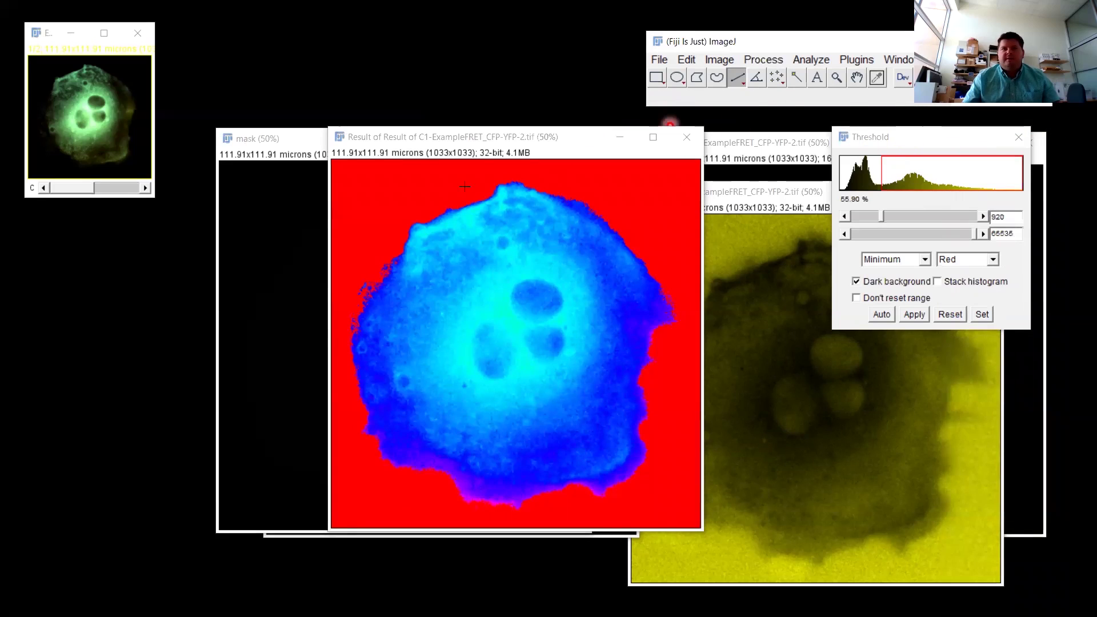
# - Open the brightness and contrast adjustment for the masked ratio image and try to raise the display maximum
pyautogui.click(720, 59)
pyautogui.moveTo(721, 103)
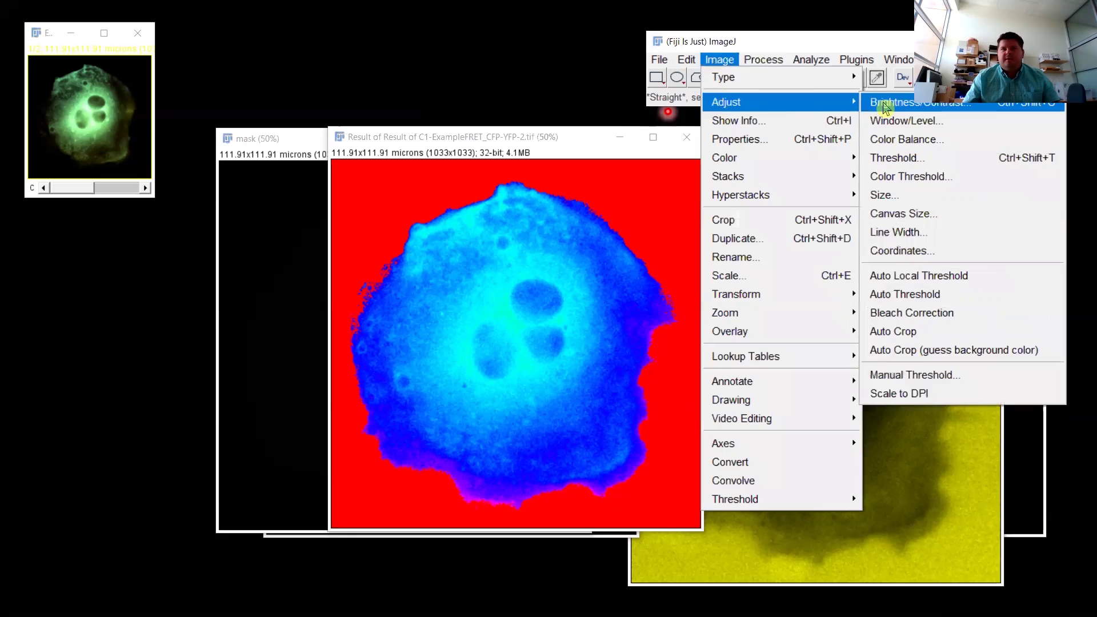
pyautogui.click(903, 102)
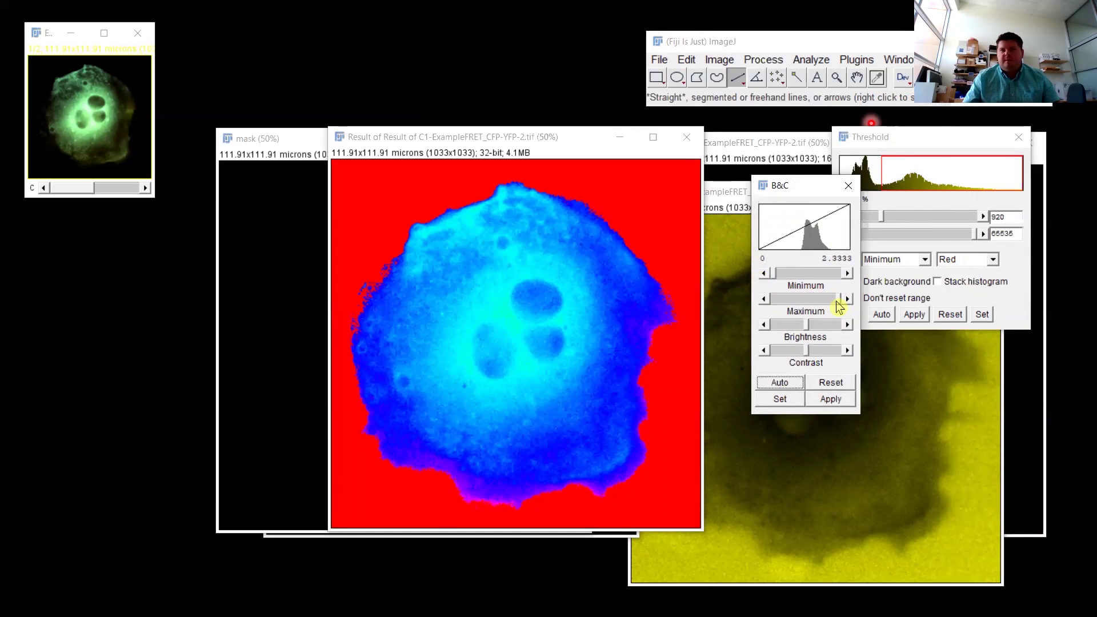
pyautogui.moveTo(840, 303); pyautogui.dragTo(848, 303)
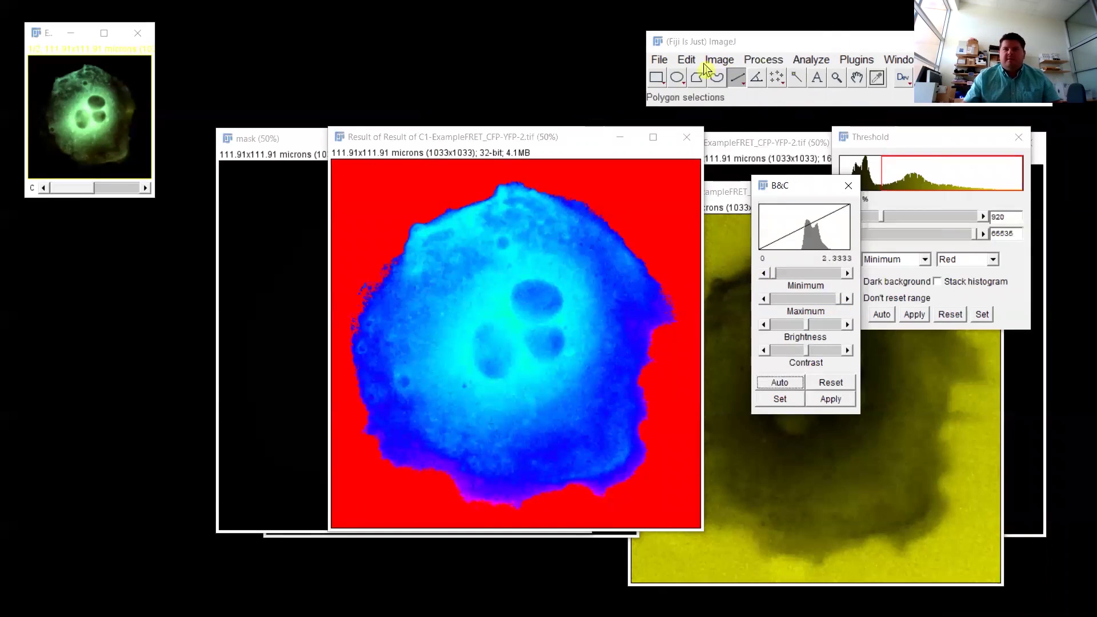
# - Bring the masked ratio image back in front of the slideshow and move it aside to leave free space
pyautogui.click(707, 27)
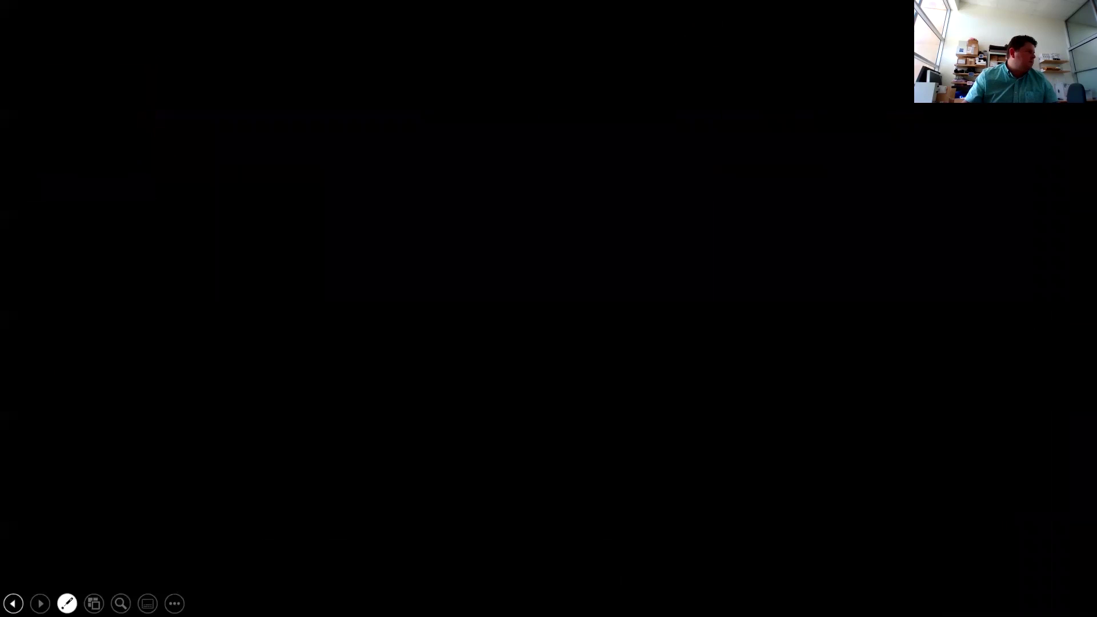
pyautogui.hotkey('alt', 'Tab')
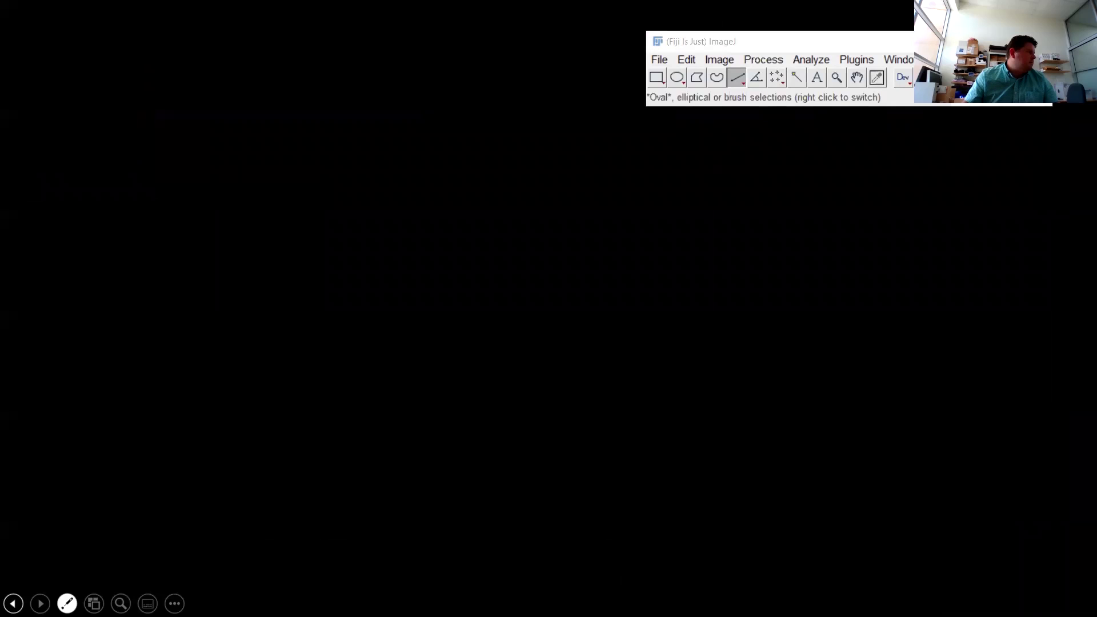
pyautogui.hotkey('alt', 'Tab')
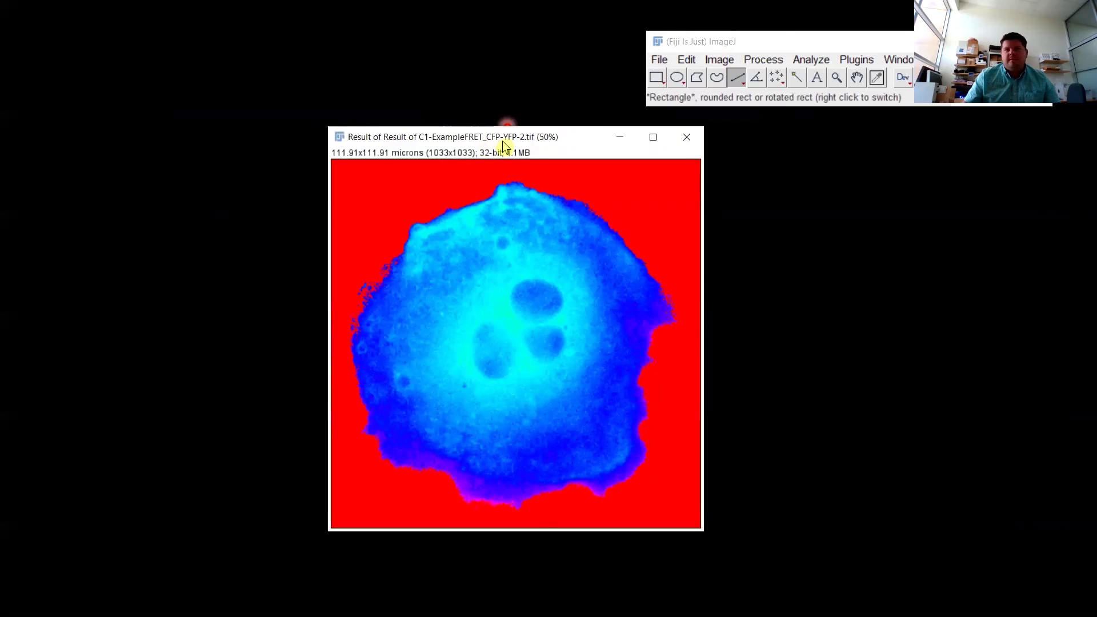
pyautogui.moveTo(498, 143); pyautogui.dragTo(738, 156)
pyautogui.click(702, 114)
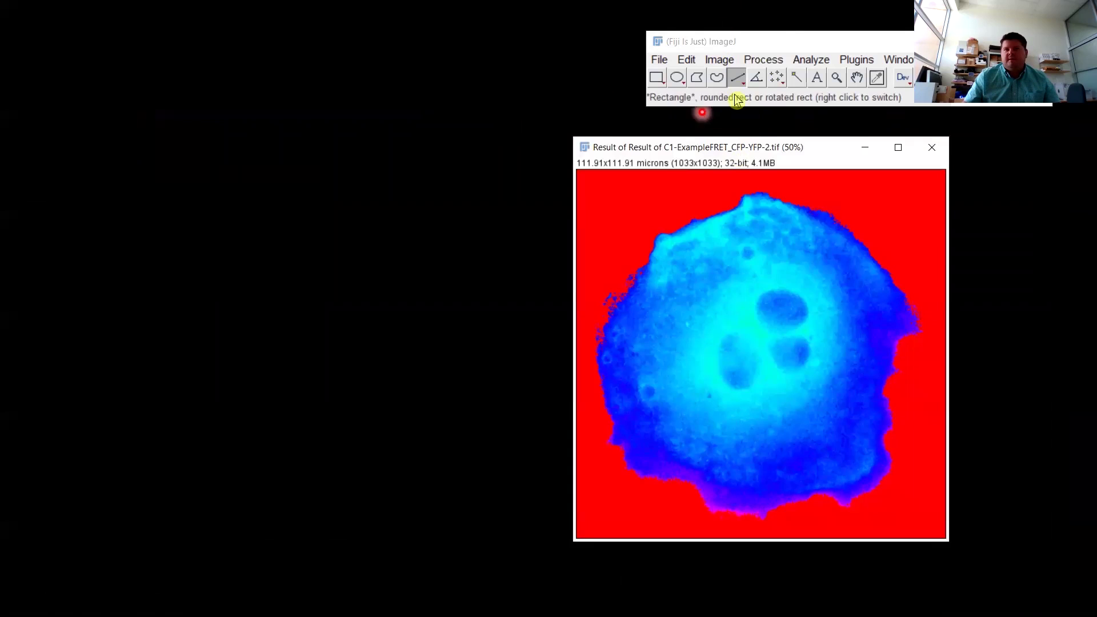
# - Show the lookup table graph of the masked ratio image and place it apart from the image for comparison
pyautogui.click(720, 60)
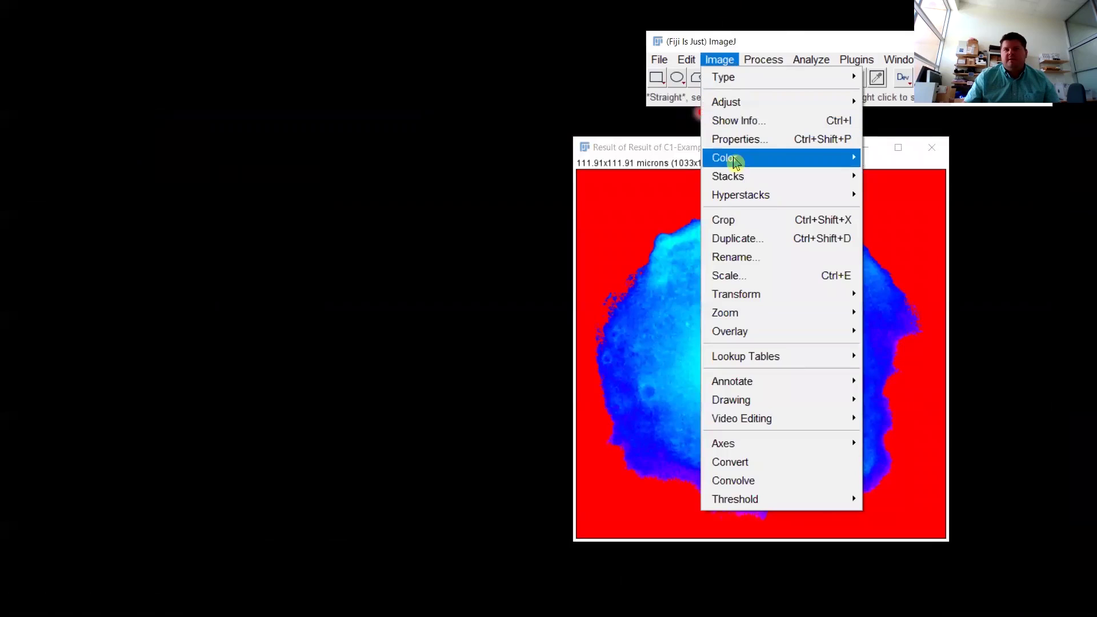
pyautogui.moveTo(742, 357)
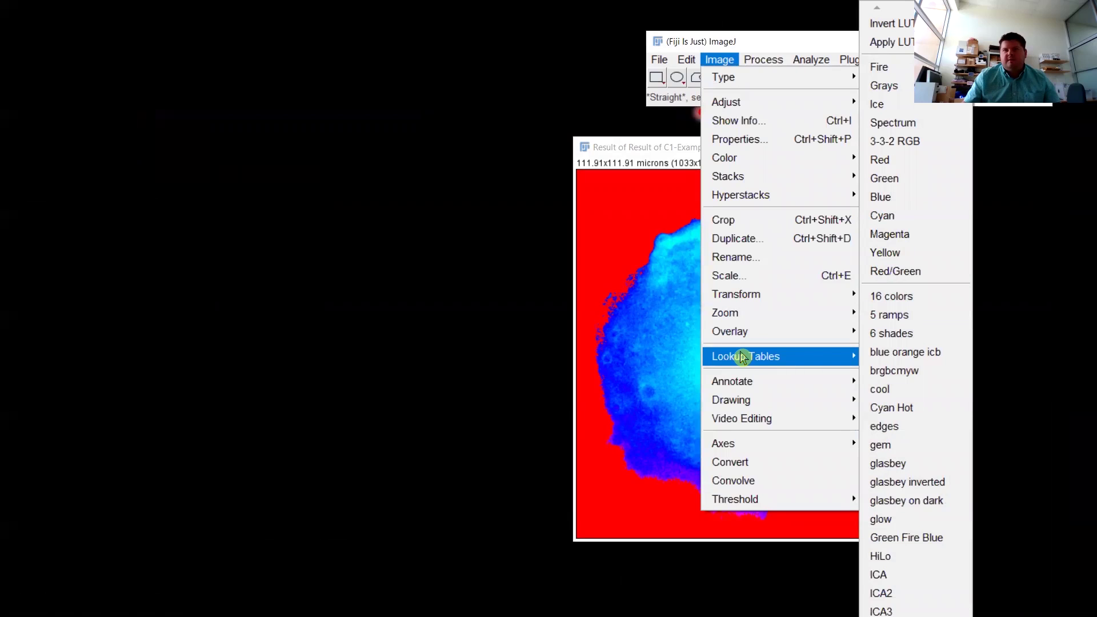
pyautogui.moveTo(768, 162)
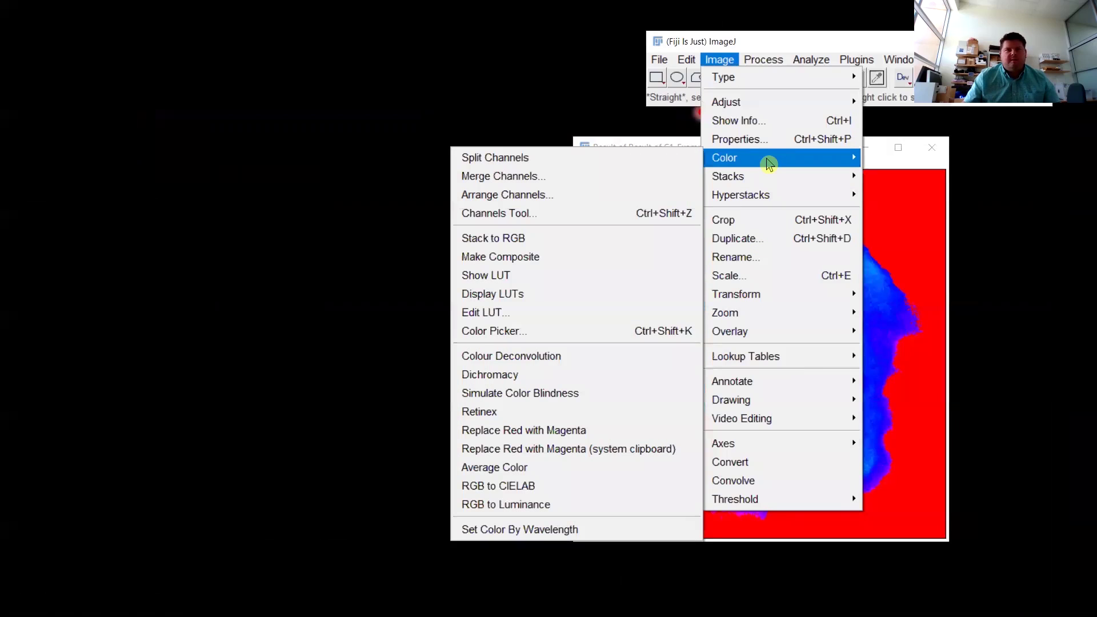
pyautogui.click(539, 272)
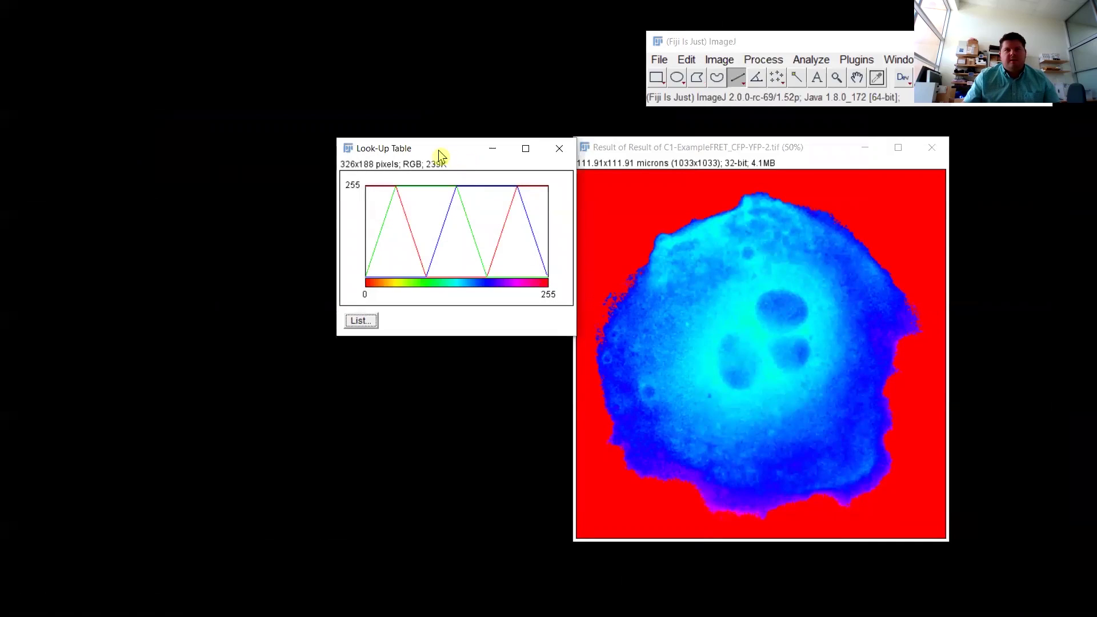
pyautogui.moveTo(412, 150); pyautogui.dragTo(253, 129)
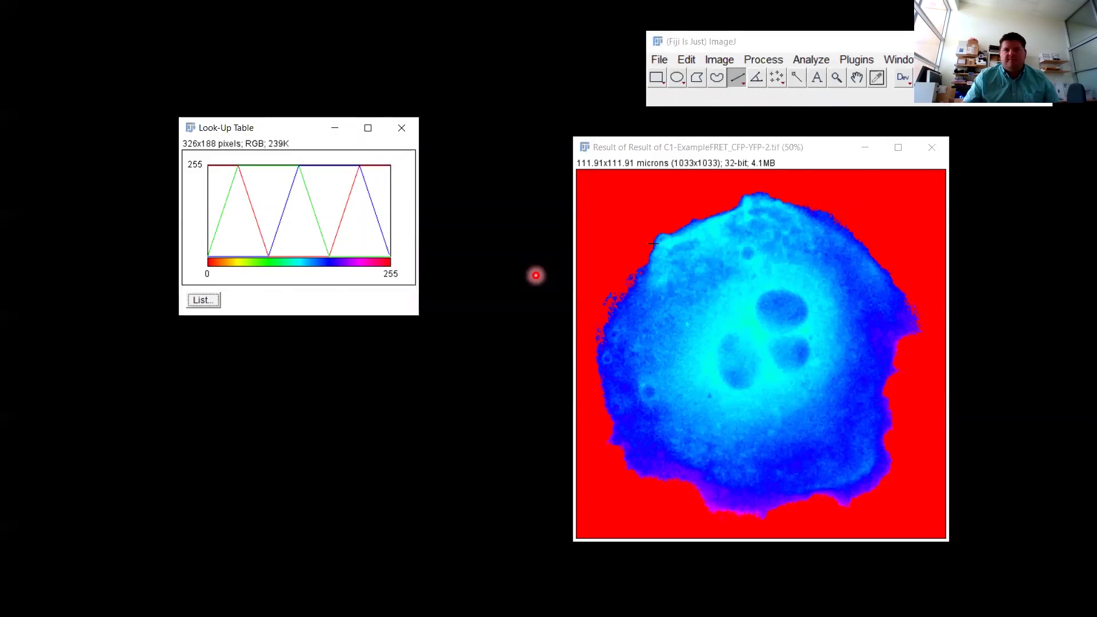
# - Close the masked ratio image and its lookup table graph, and advance the PowerPoint slideshow to the Exercise 7 FRET answers
pyautogui.click(932, 148)
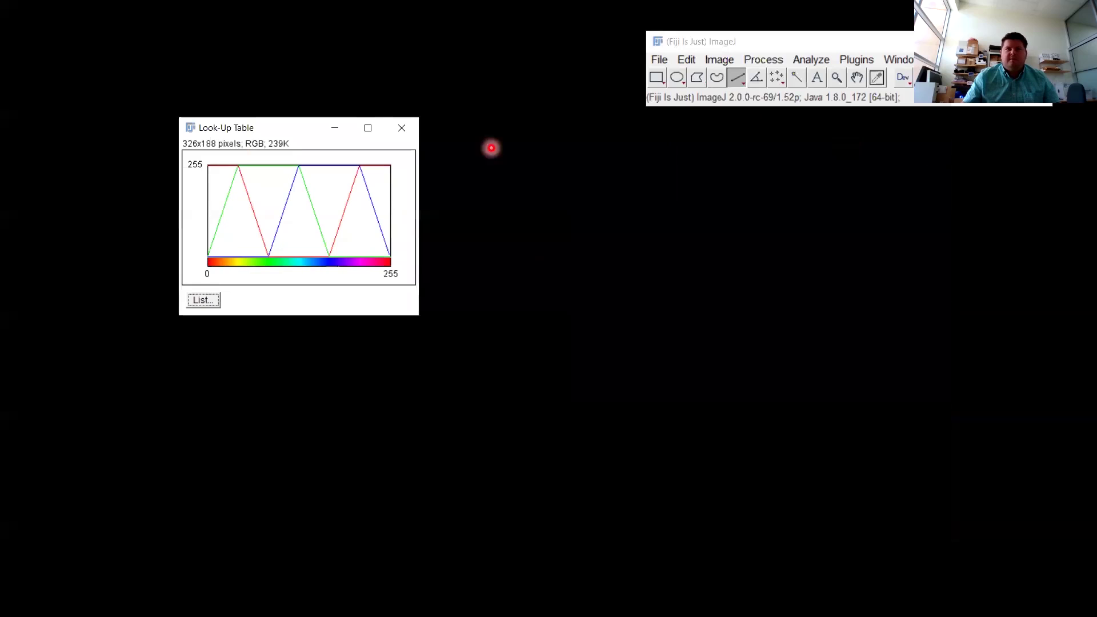
pyautogui.click(403, 127)
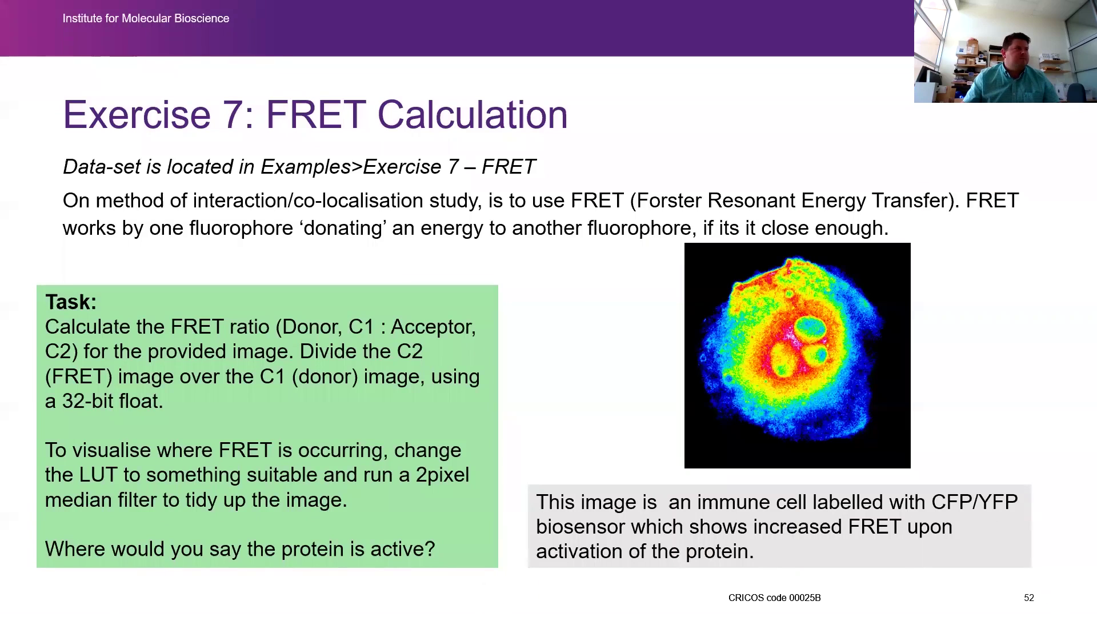
pyautogui.press('Right')
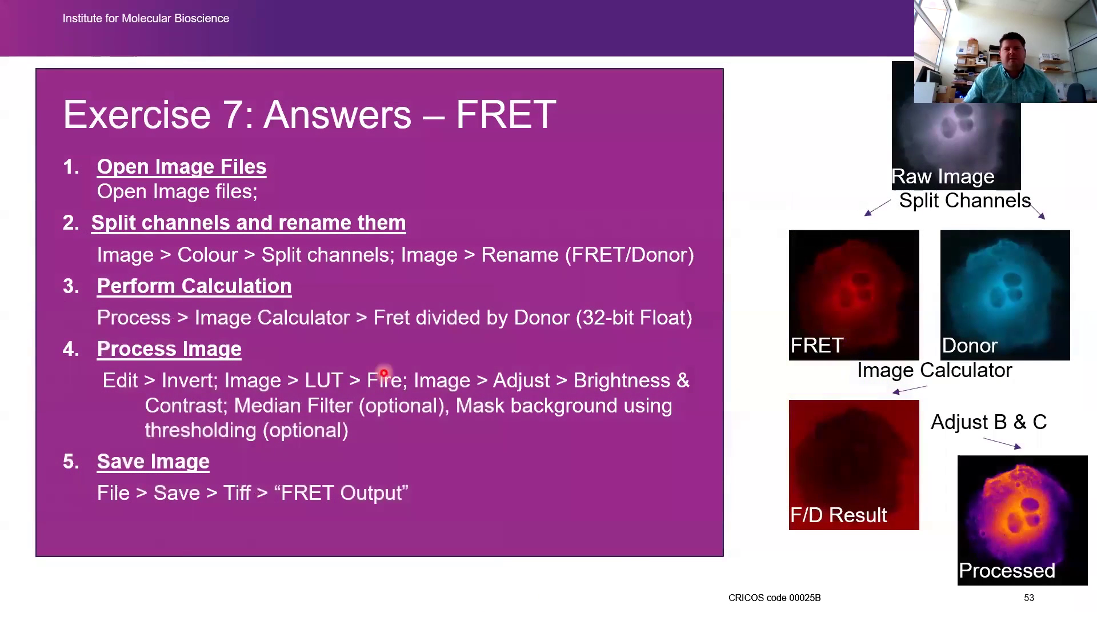